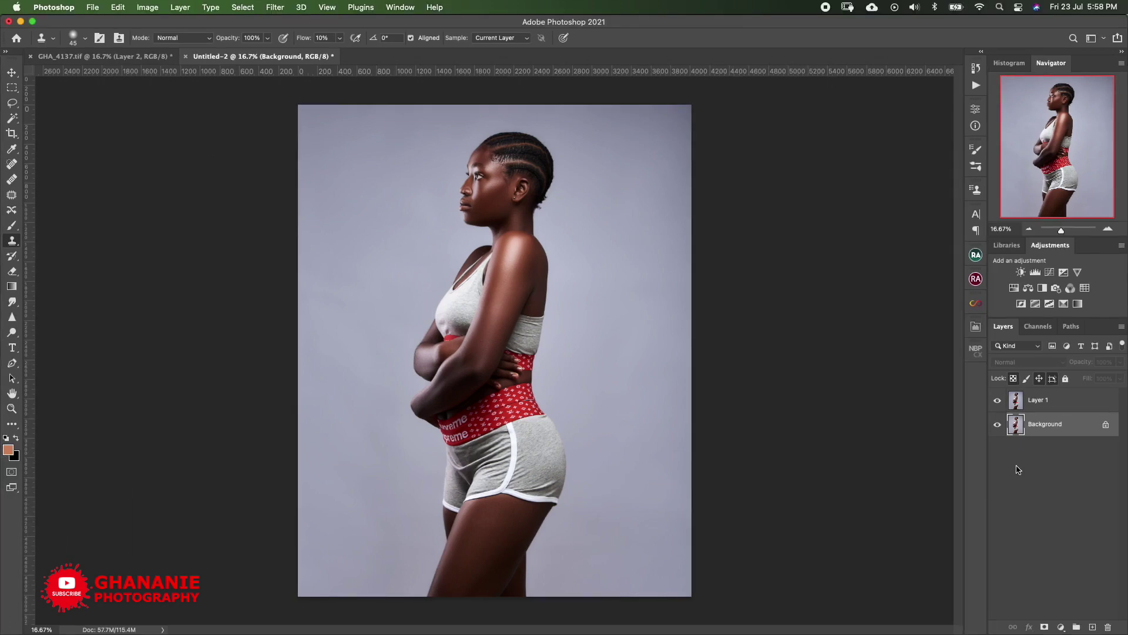
- Toggle Layer 1's visibility several times for a before/after check, ending with it hidden
click(999, 401)
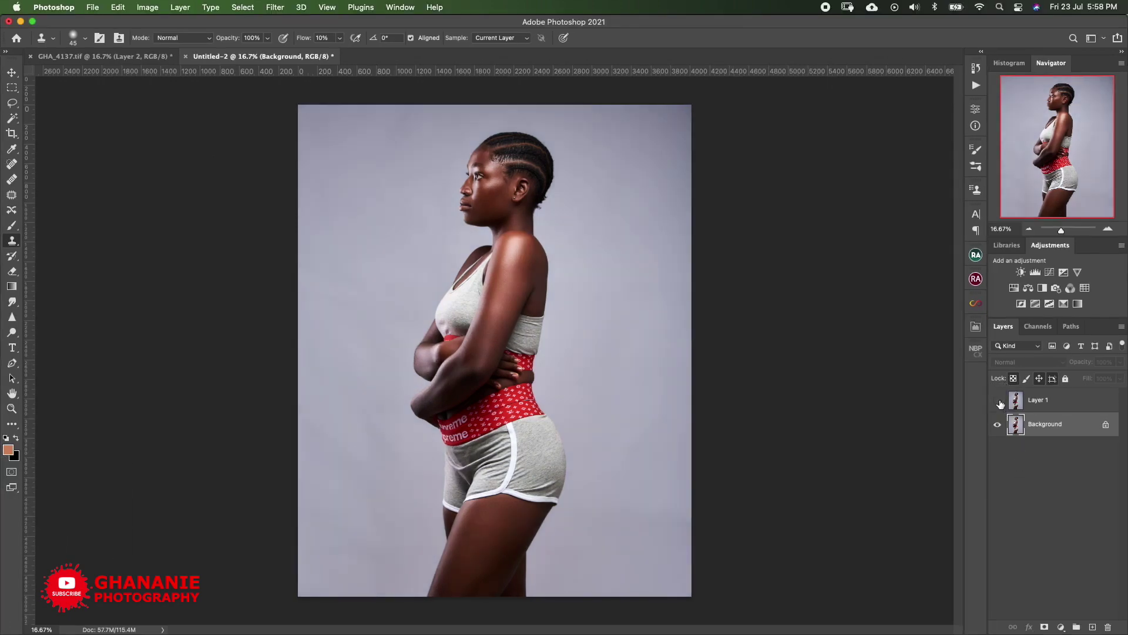
click(998, 402)
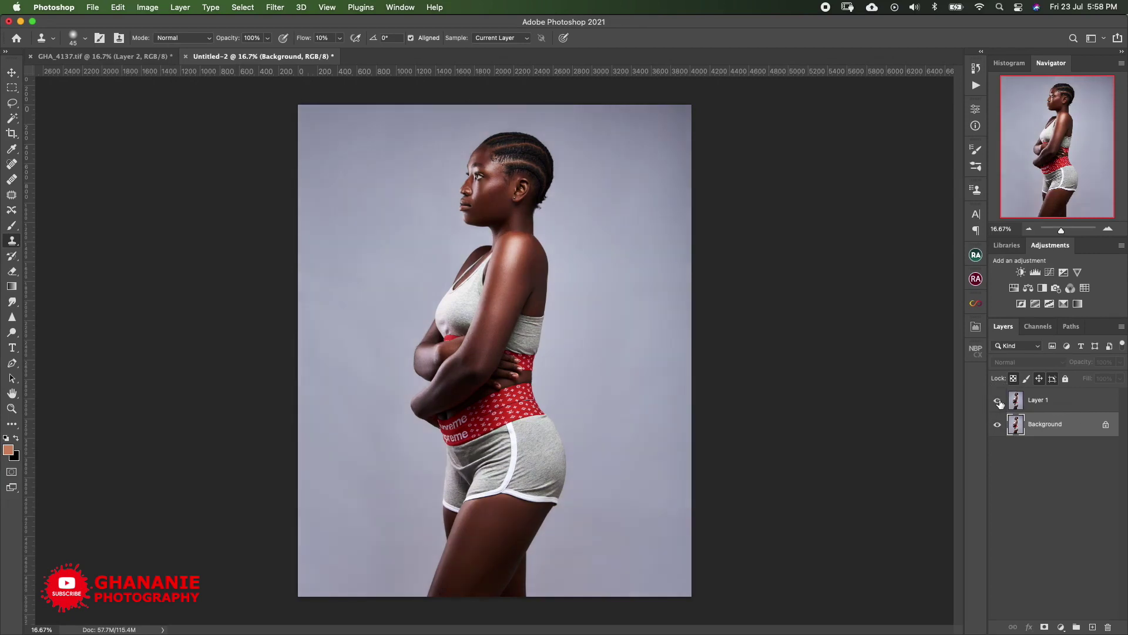
click(999, 401)
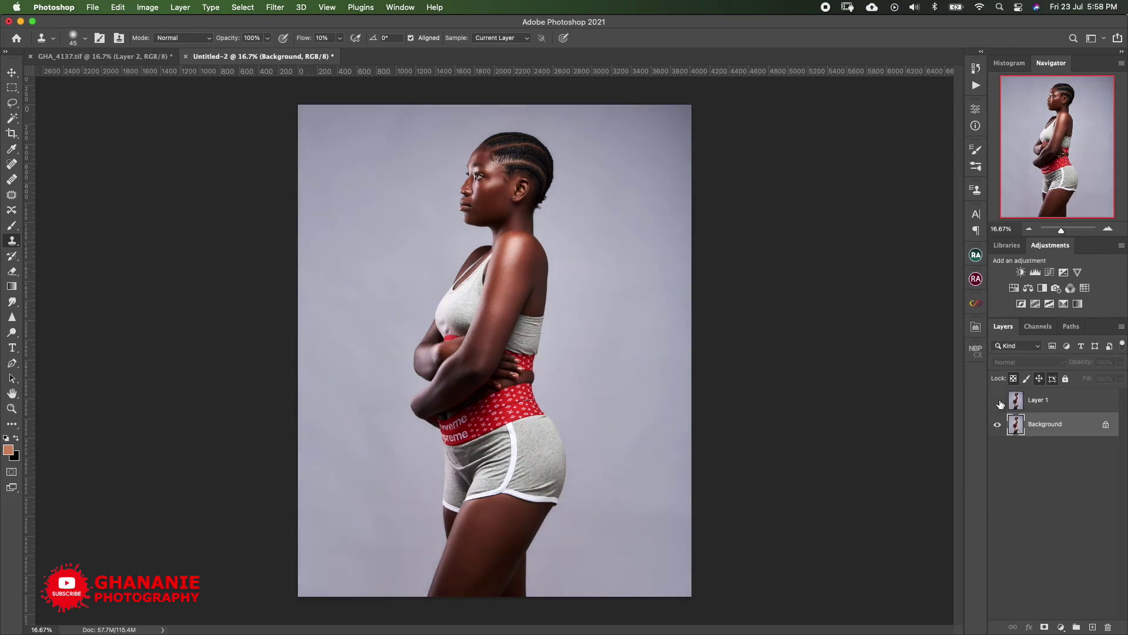
click(998, 402)
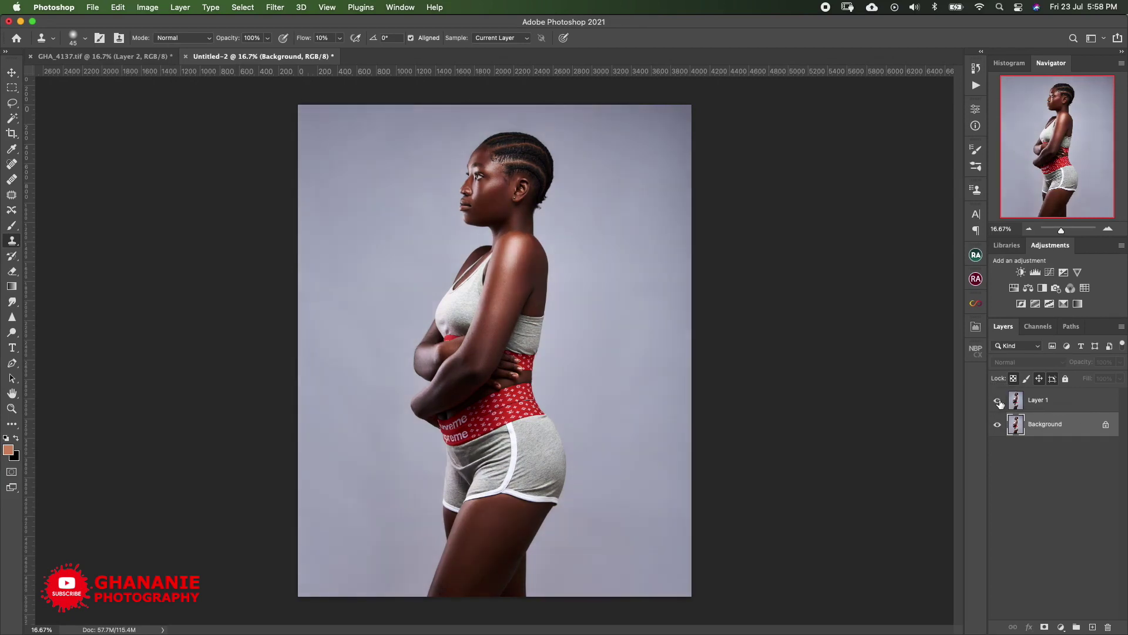
click(998, 402)
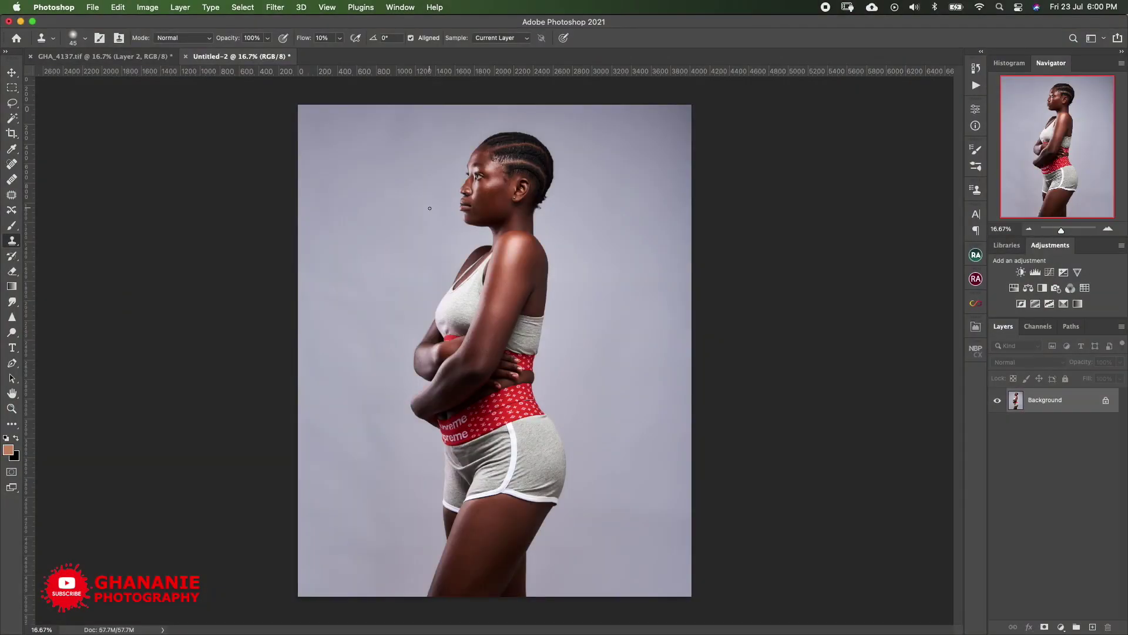
- Zoom to 50% and pan over the model's head, face and torso to inspect blemishes
key(super+equal)
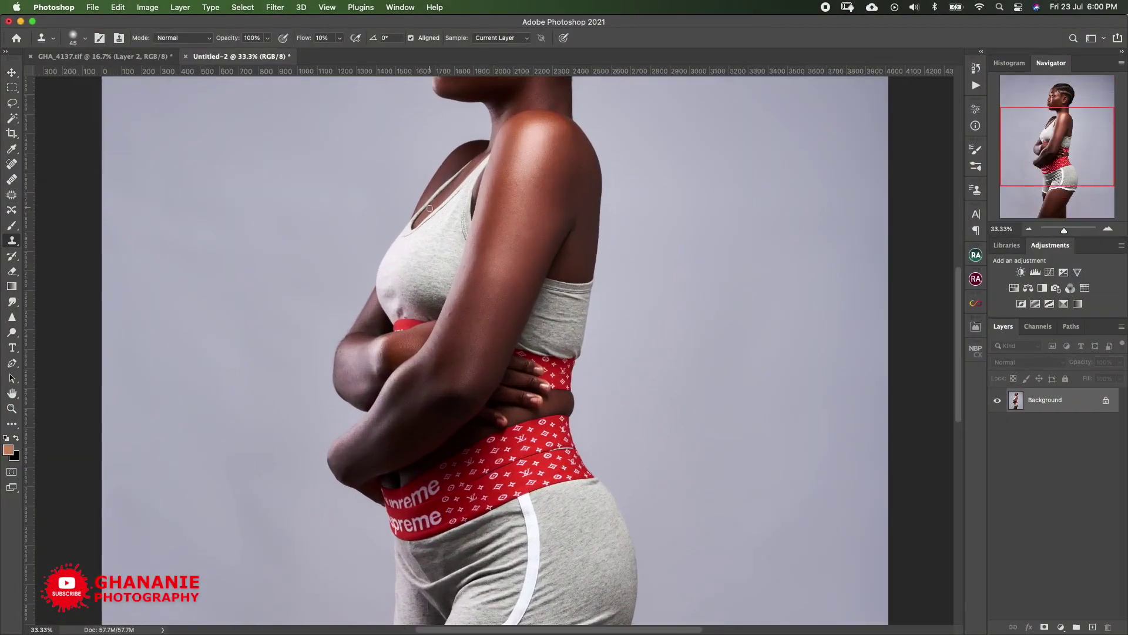
drag(438, 244, 637, 270)
key(super+minus)
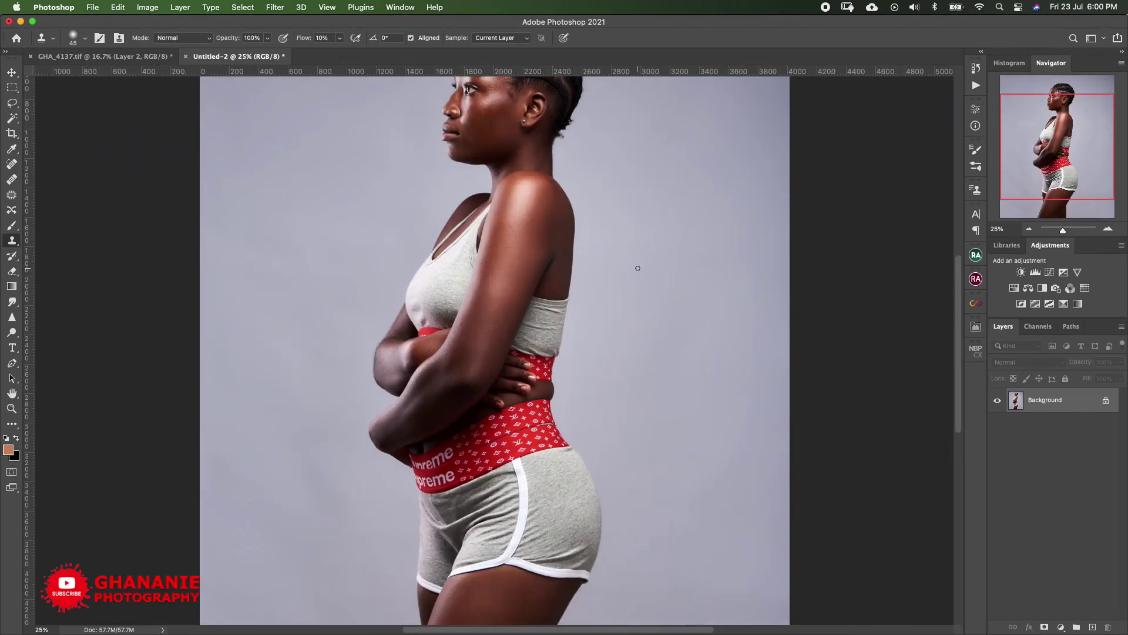
key(super+plus)
key(super+plus)
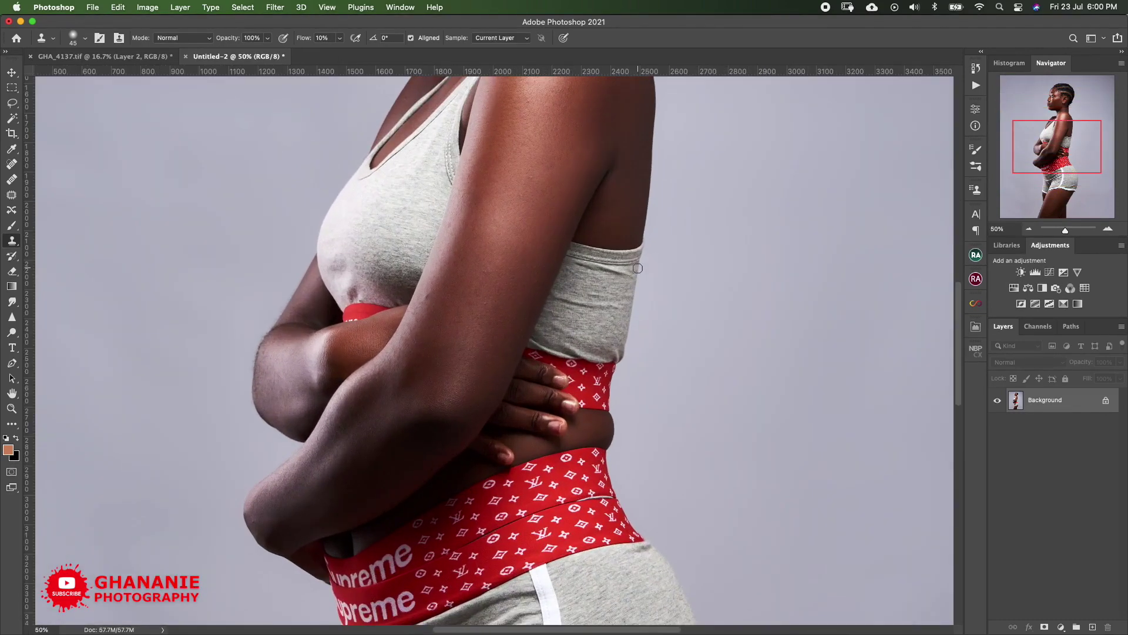
drag(1037, 143, 1028, 101)
mouse_move(494, 209)
mouse_down()
mouse_move(632, 322)
mouse_move(589, 299)
mouse_up()
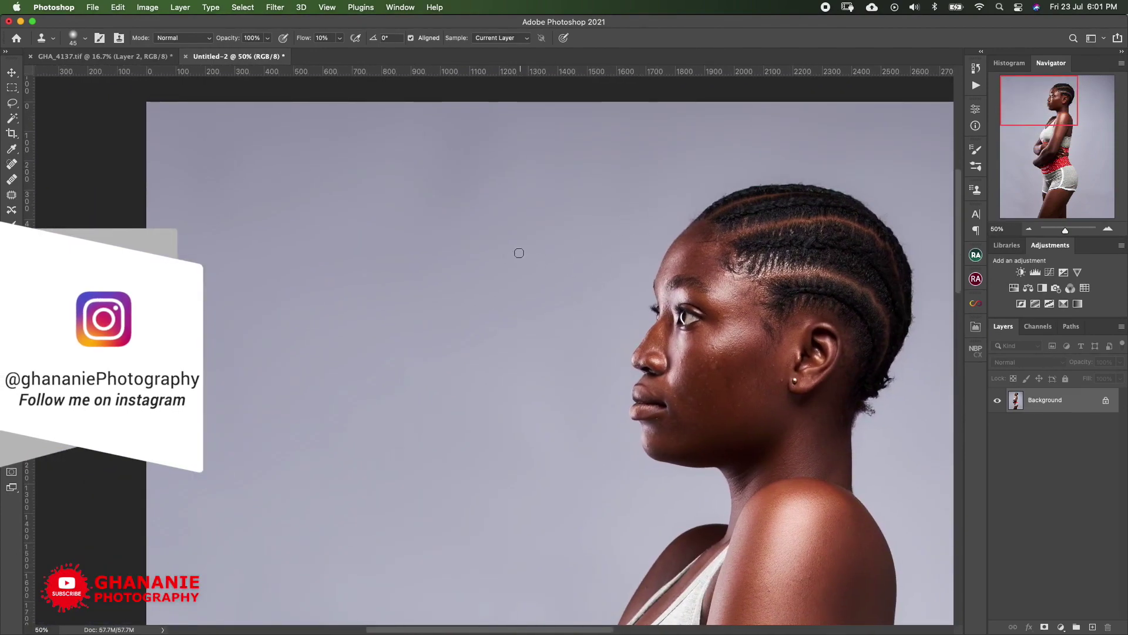
scroll(519, 253, right, 3)
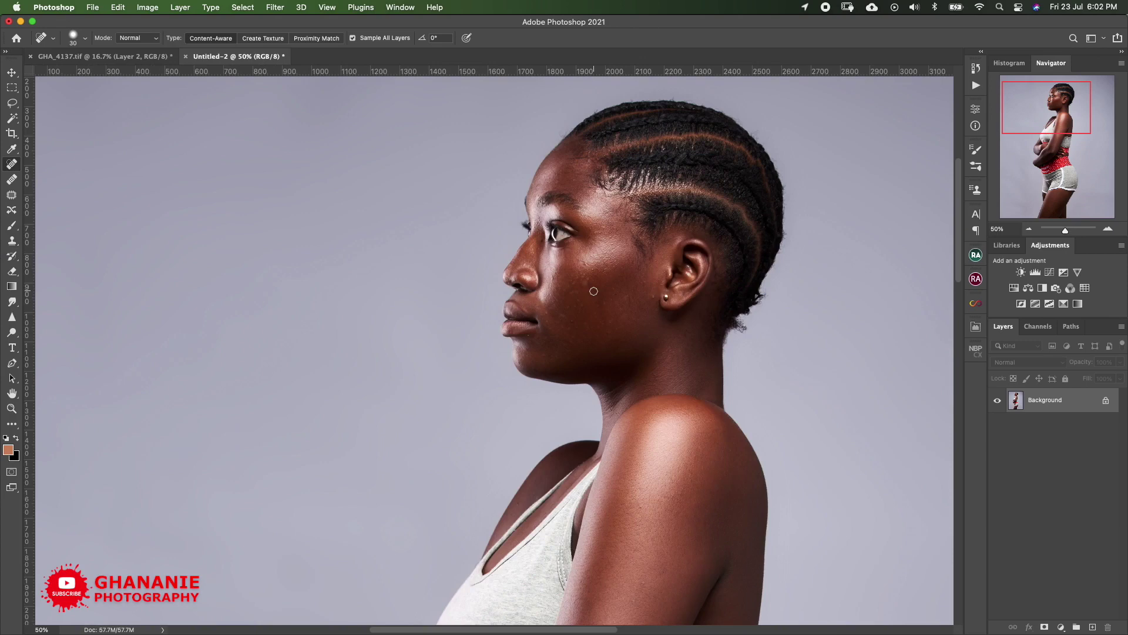
scroll(594, 291, down, 3)
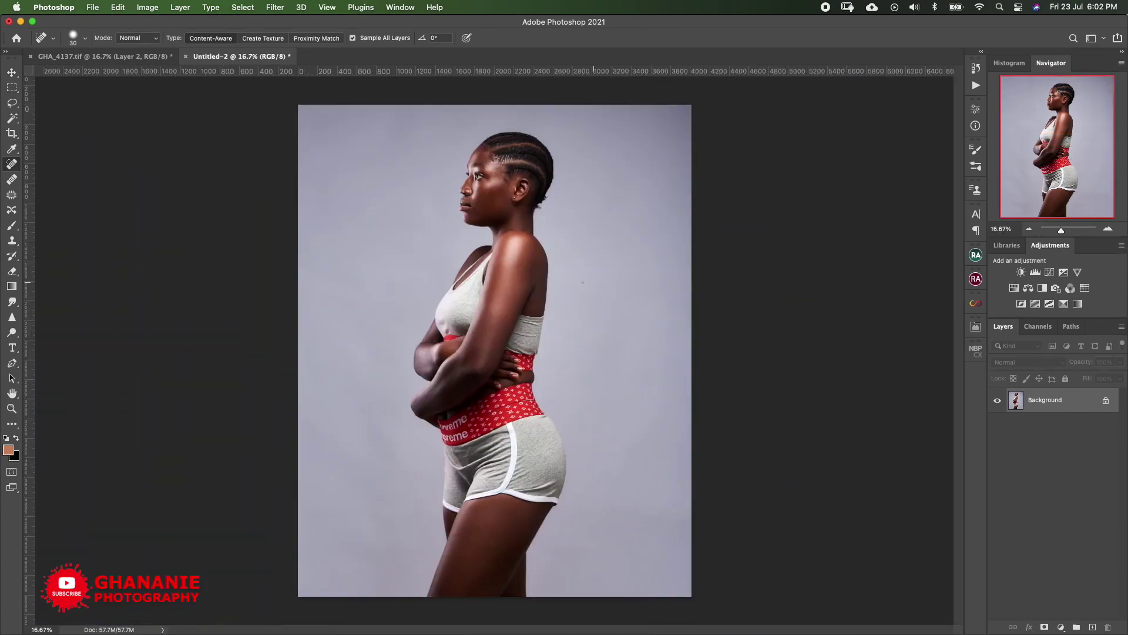
- Use Select Subject to select the model and copy it onto Layer 1
key(w)
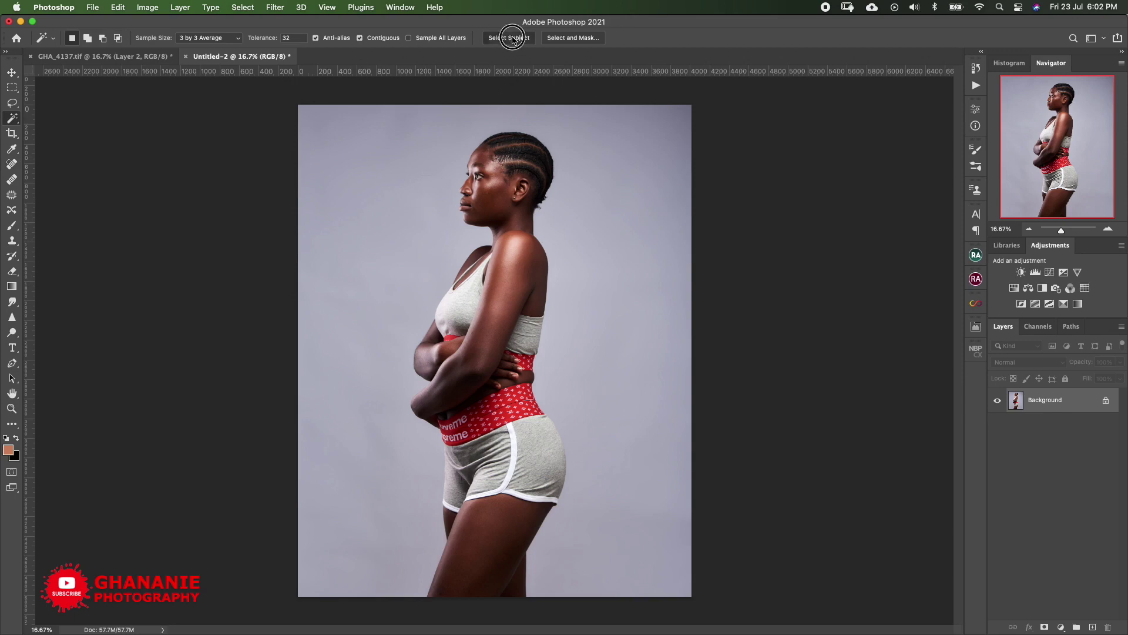
click(510, 38)
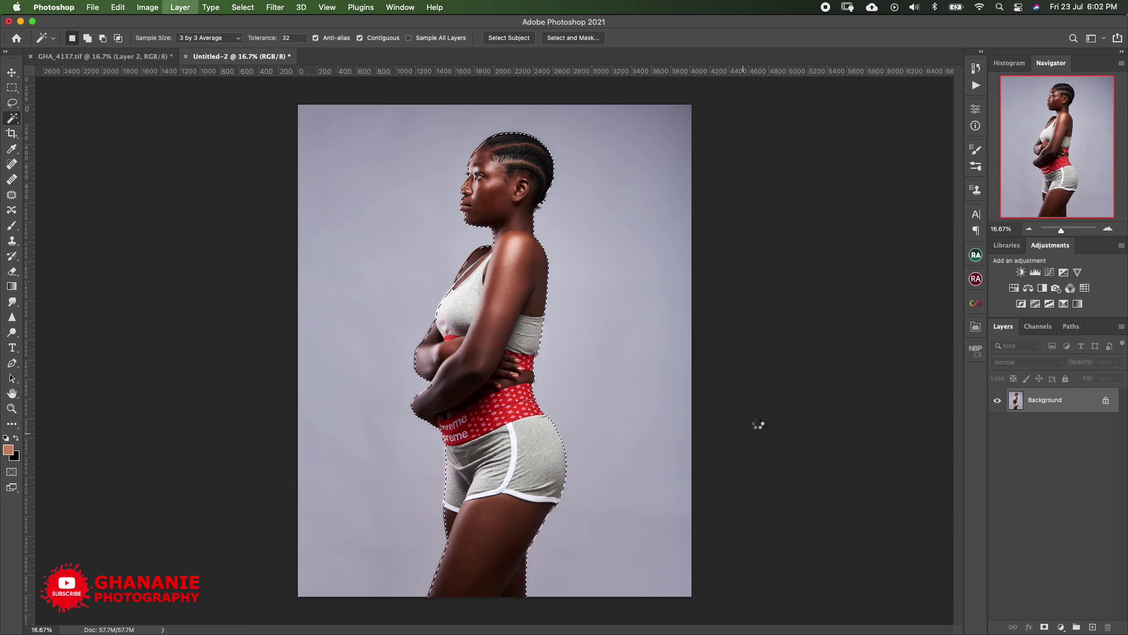
key(super+j)
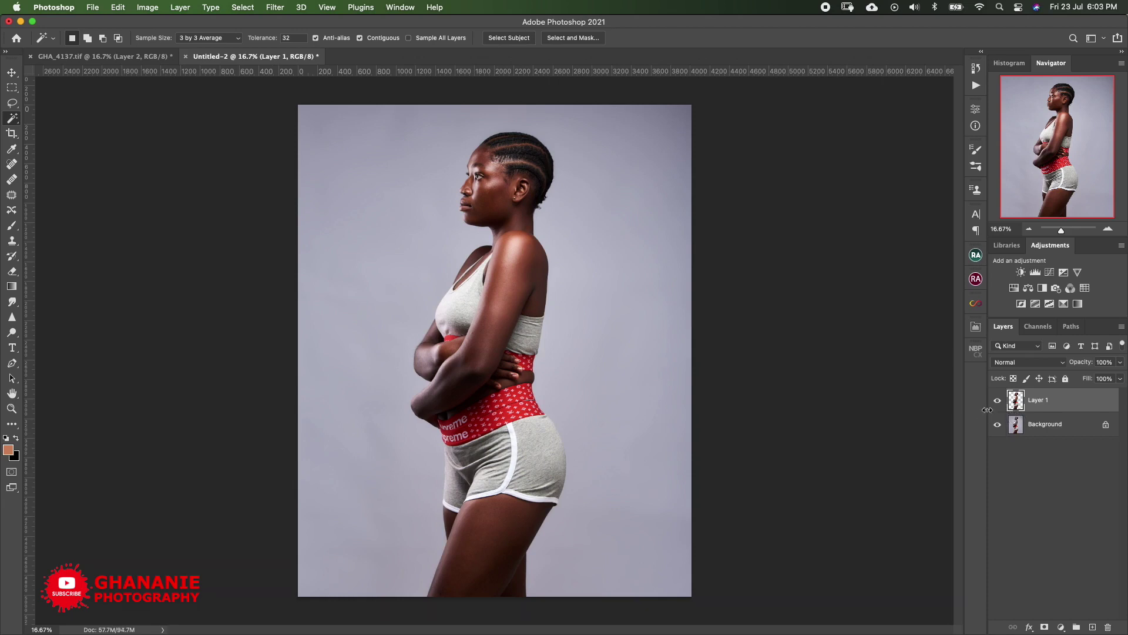
- Load Layer 1's outline, invert it on the Background, and copy the backdrop to Layer 2
super+click(1016, 401)
click(1017, 429)
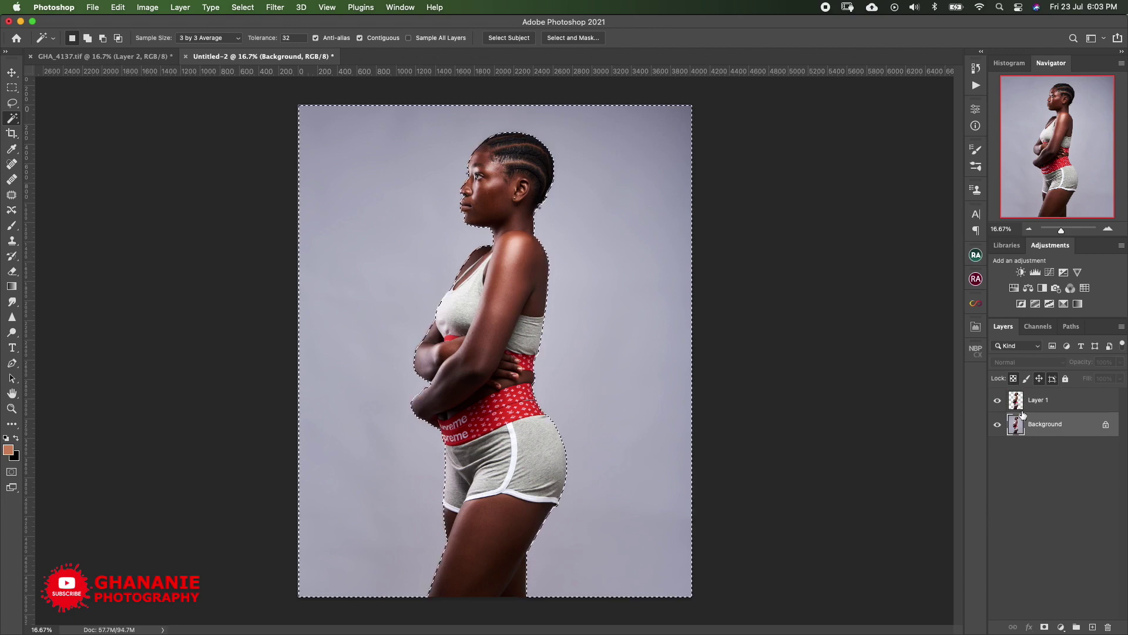
key(super+shift+i)
key(super+j)
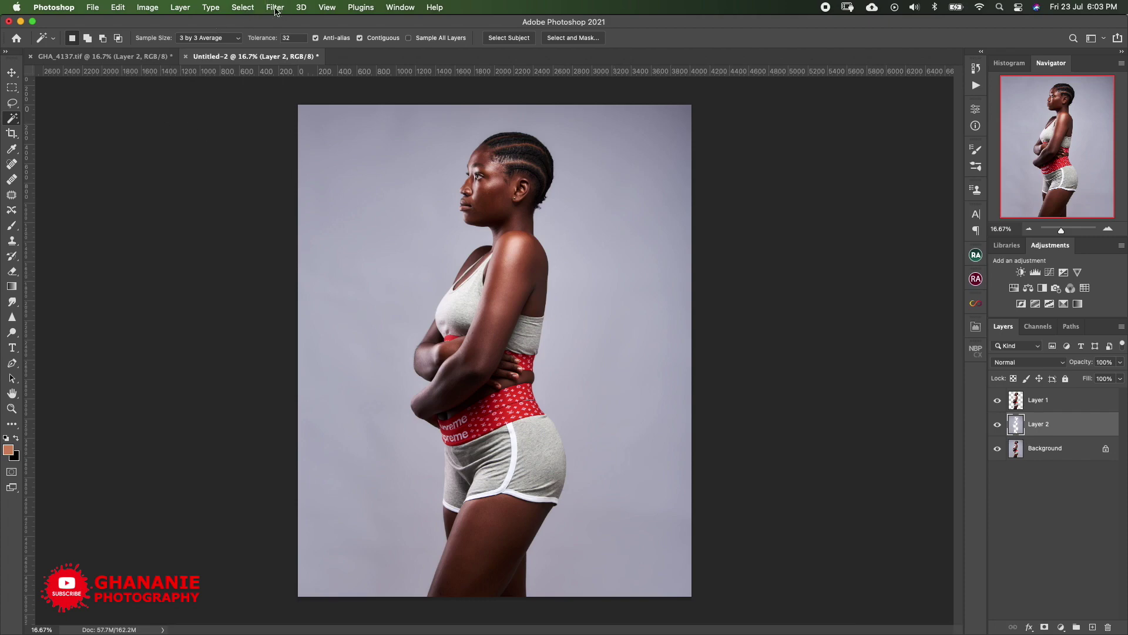
- Apply a Gaussian Blur with a 30-pixel radius to the backdrop on Layer 2
click(275, 8)
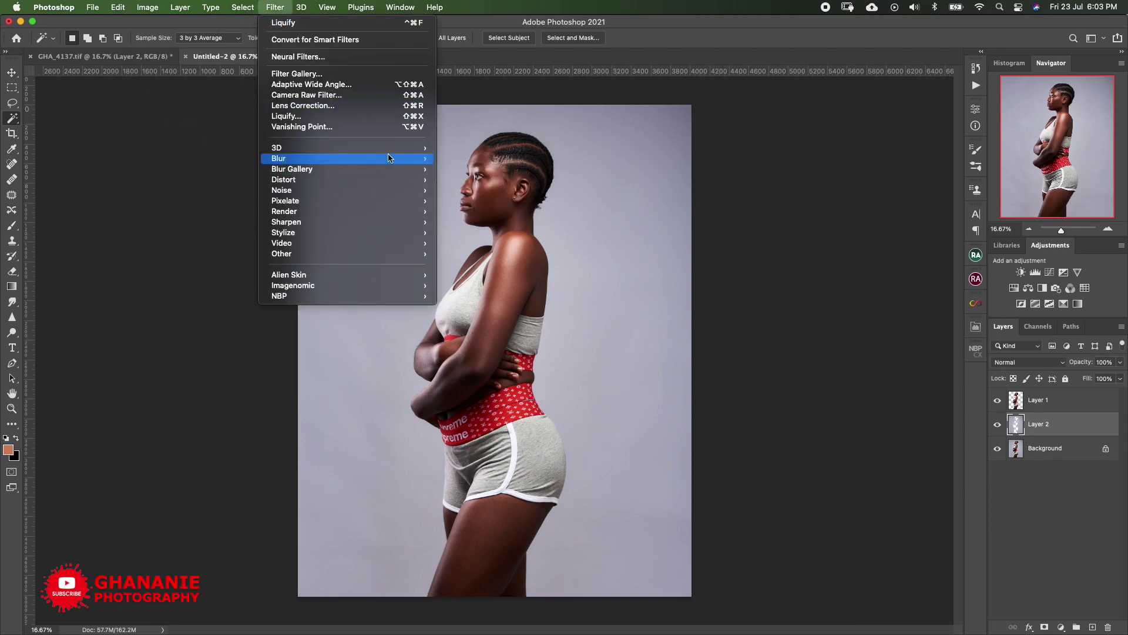
mouse_move(388, 158)
click(505, 200)
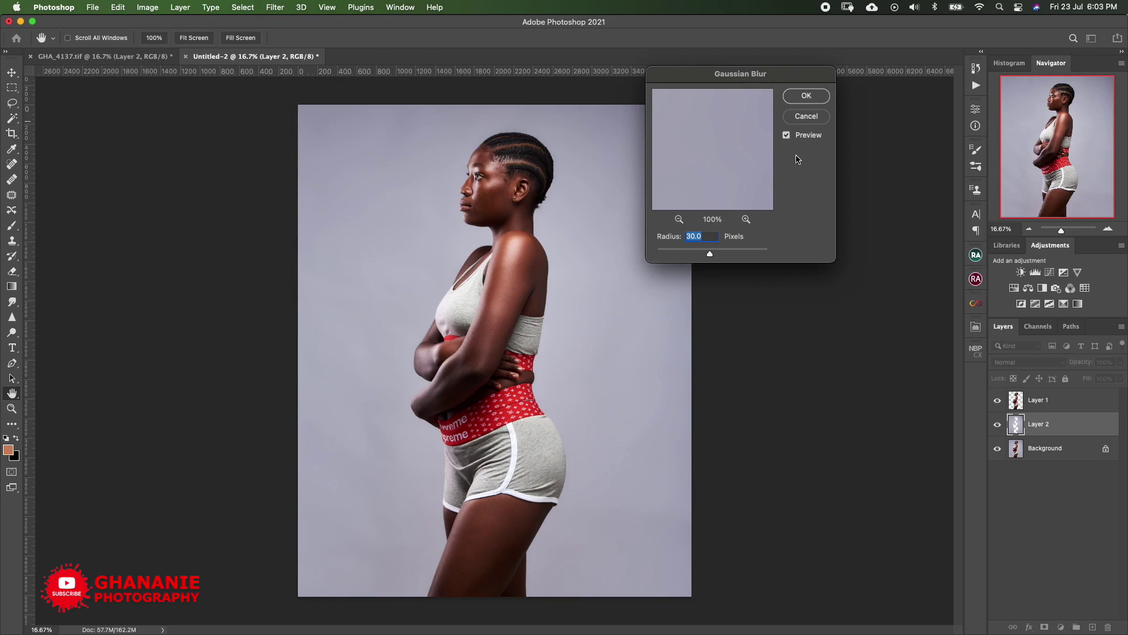
key(Return)
key(w)
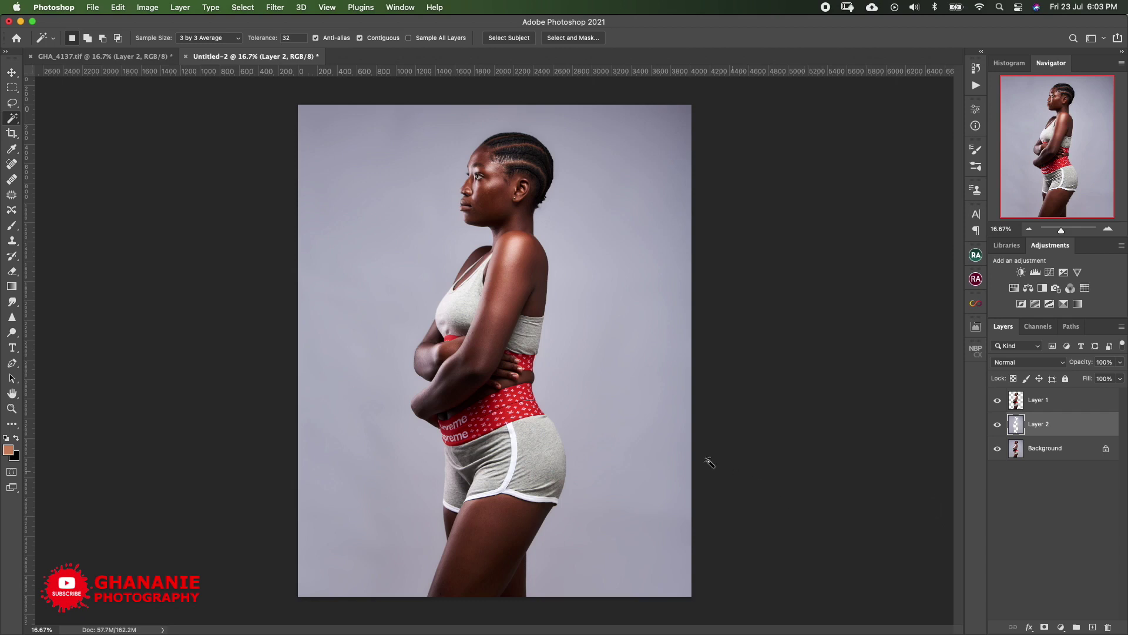
- Add a mask to Layer 2 and paint black with a 250 brush along the forearm and back
click(1043, 625)
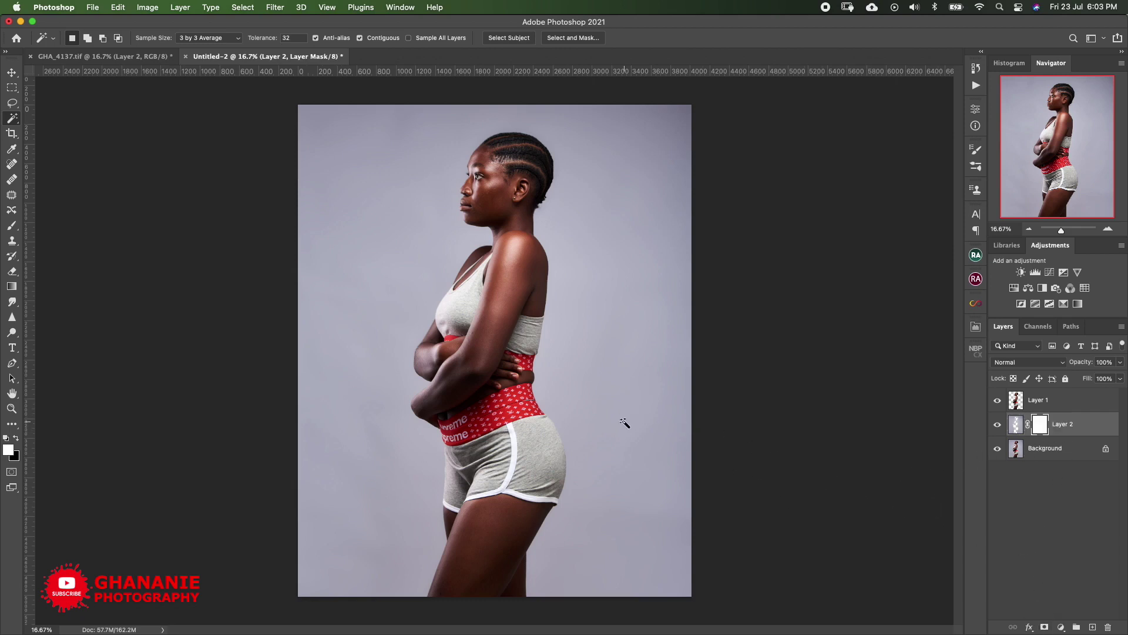
key(b)
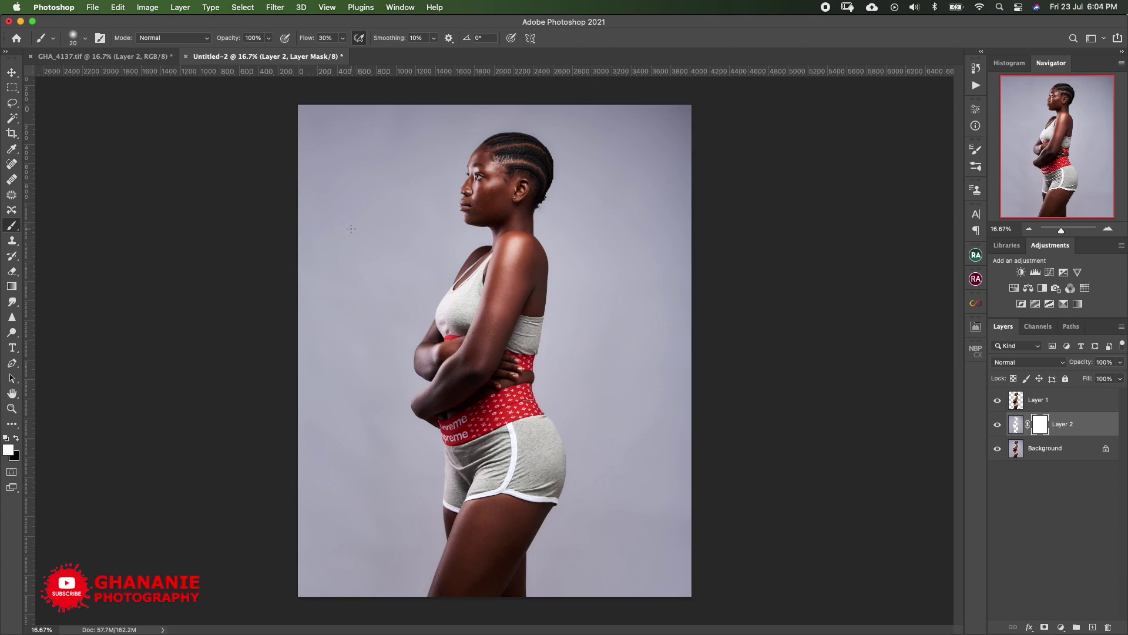
key(x)
key(bracketright)
key(bracketright)
key(bracketright)
key(bracketright)
key(bracketright)
key(bracketright)
key(bracketright)
key(bracketright)
key(bracketright)
key(bracketright)
key(bracketright)
key(bracketright)
key(bracketright)
key(bracketright)
key(bracketright)
key(bracketright)
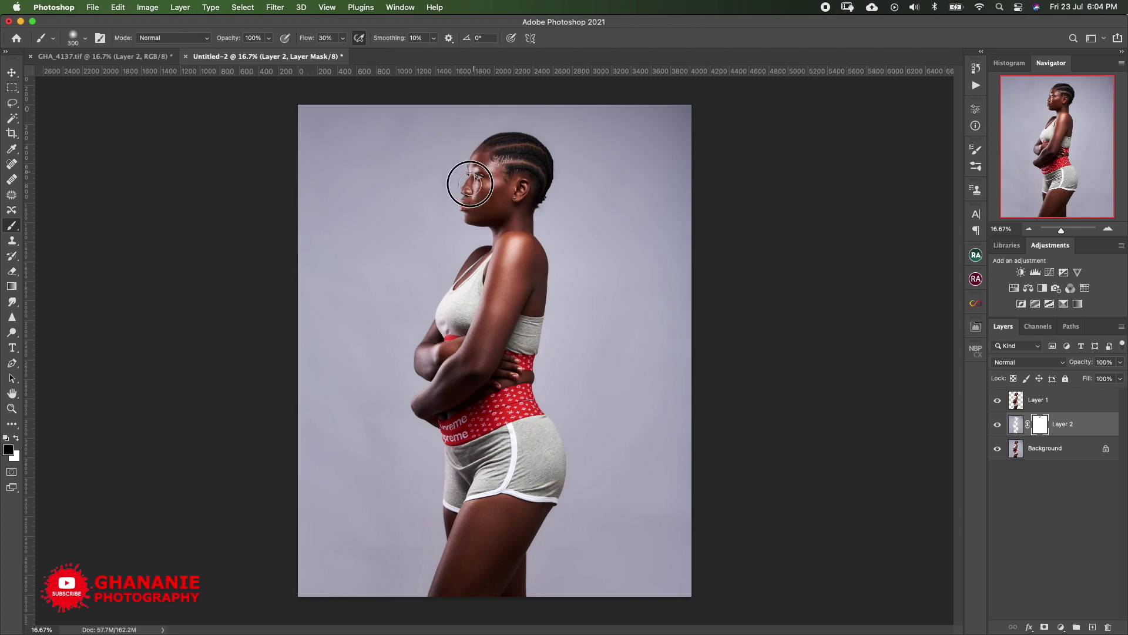
key(bracketleft)
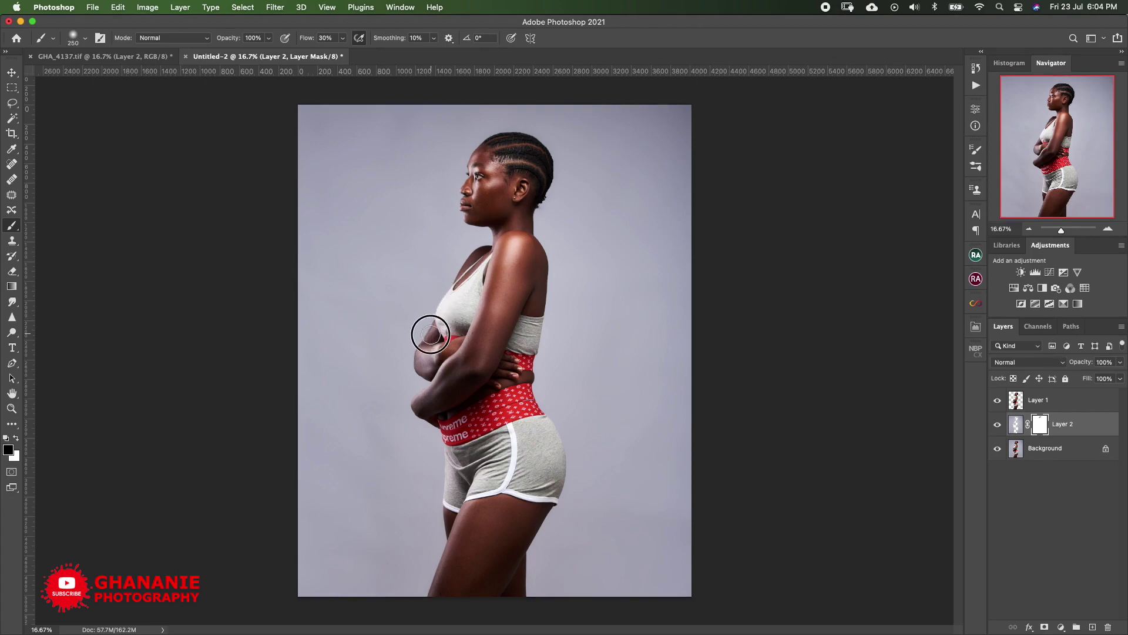
mouse_move(421, 355)
mouse_down()
mouse_move(411, 365)
mouse_move(423, 383)
mouse_move(403, 396)
mouse_move(446, 460)
mouse_move(447, 530)
mouse_move(423, 604)
mouse_up()
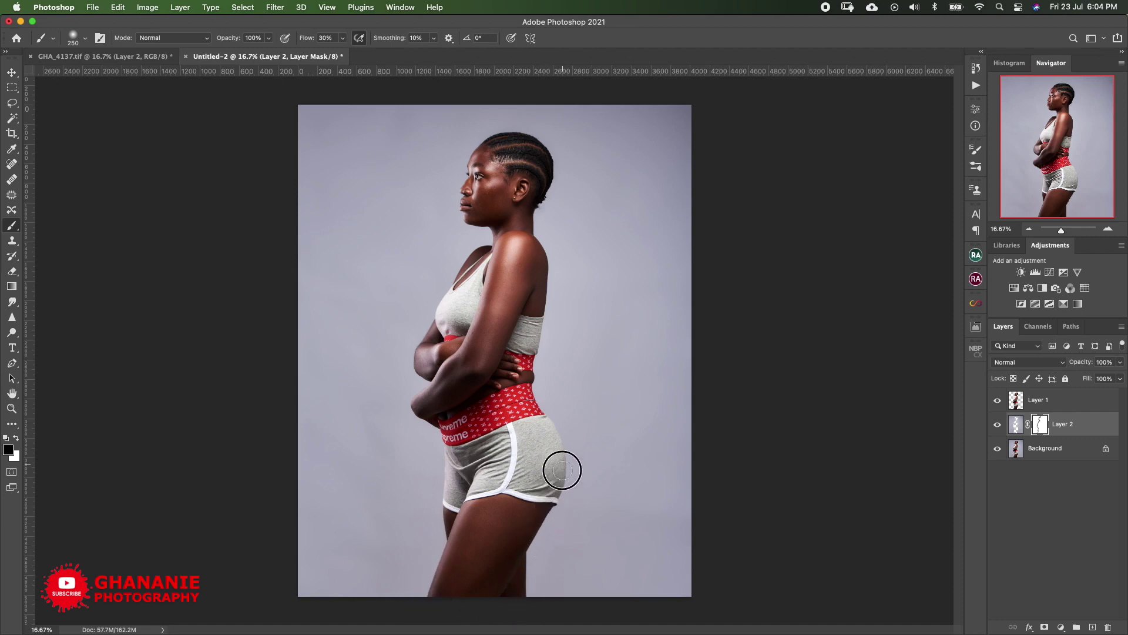
mouse_move(551, 417)
mouse_down()
mouse_move(530, 374)
mouse_move(548, 294)
mouse_move(543, 222)
mouse_move(537, 230)
mouse_move(552, 157)
mouse_move(544, 135)
mouse_move(500, 131)
mouse_move(466, 173)
mouse_up()
click(1045, 400)
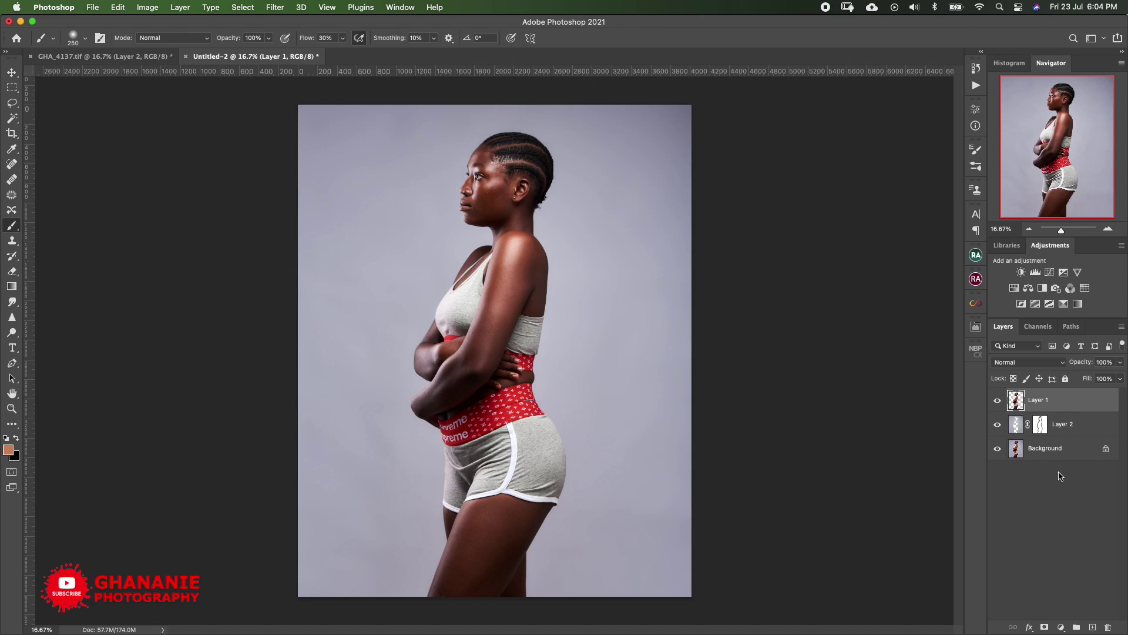
shift+click(1061, 452)
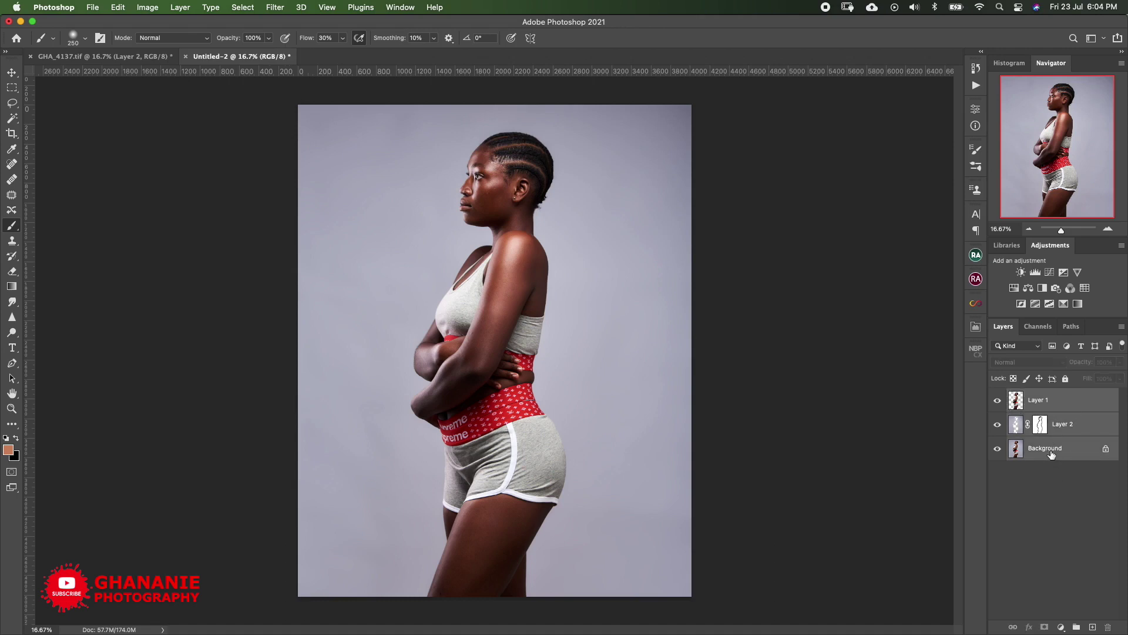
key(super+e)
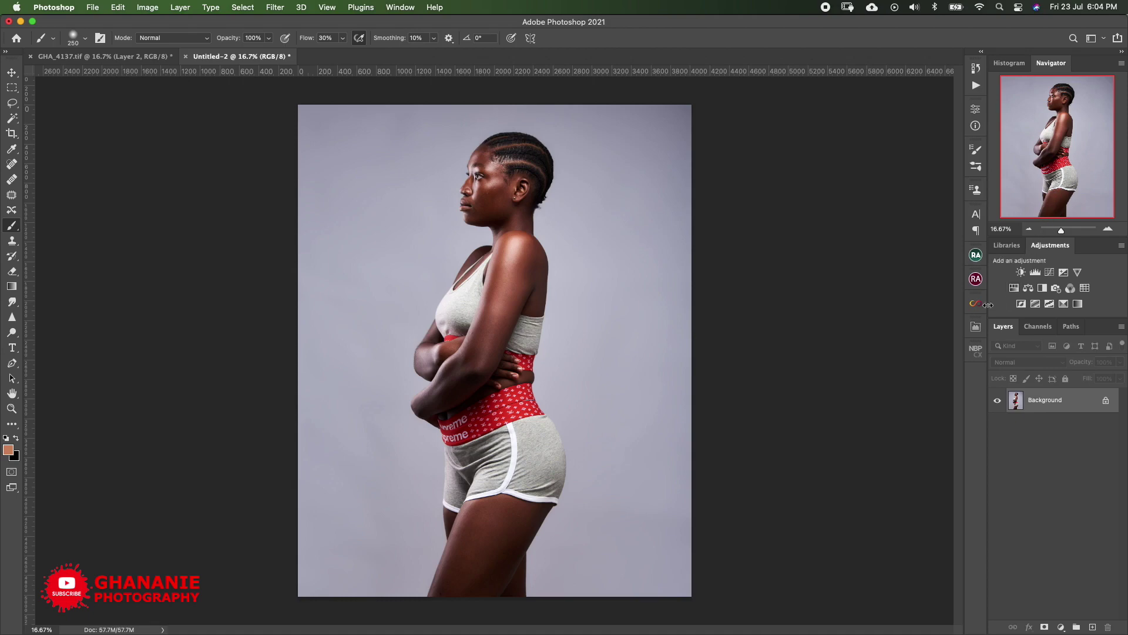
key(super+equal)
key(super+equal)
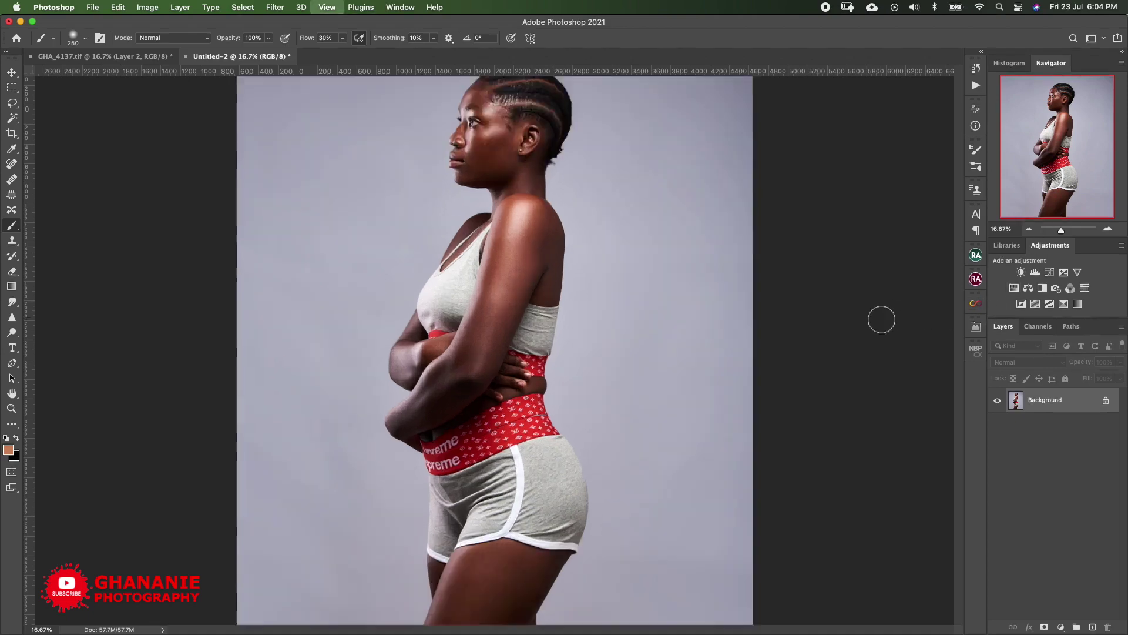
scroll(428, 408, down, 5)
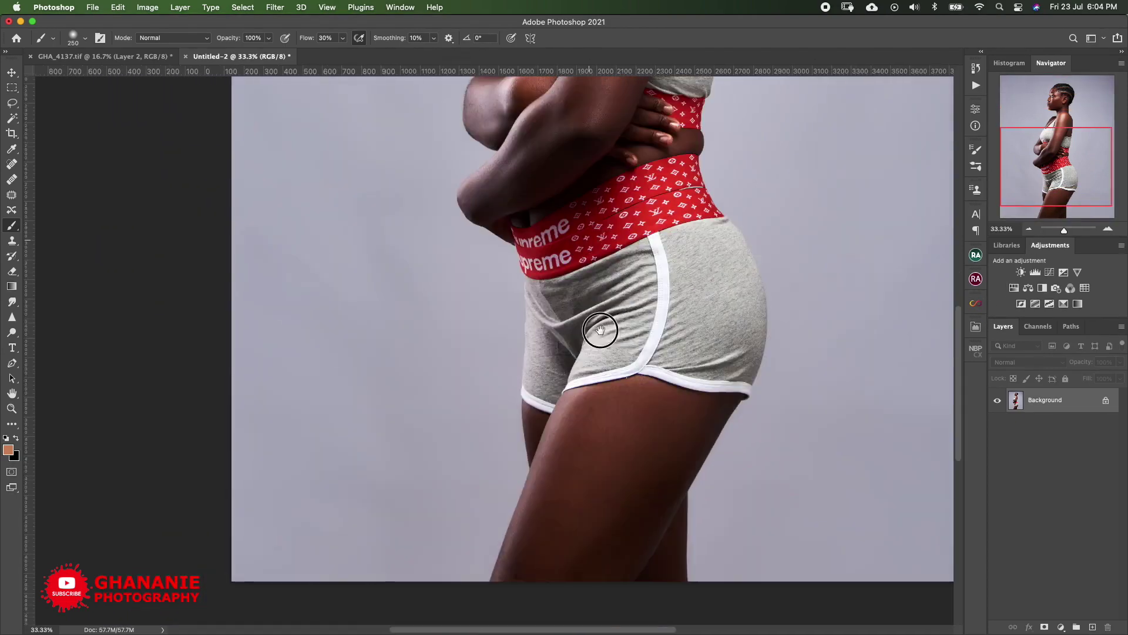
scroll(576, 336, up, 3)
scroll(576, 335, up, 6)
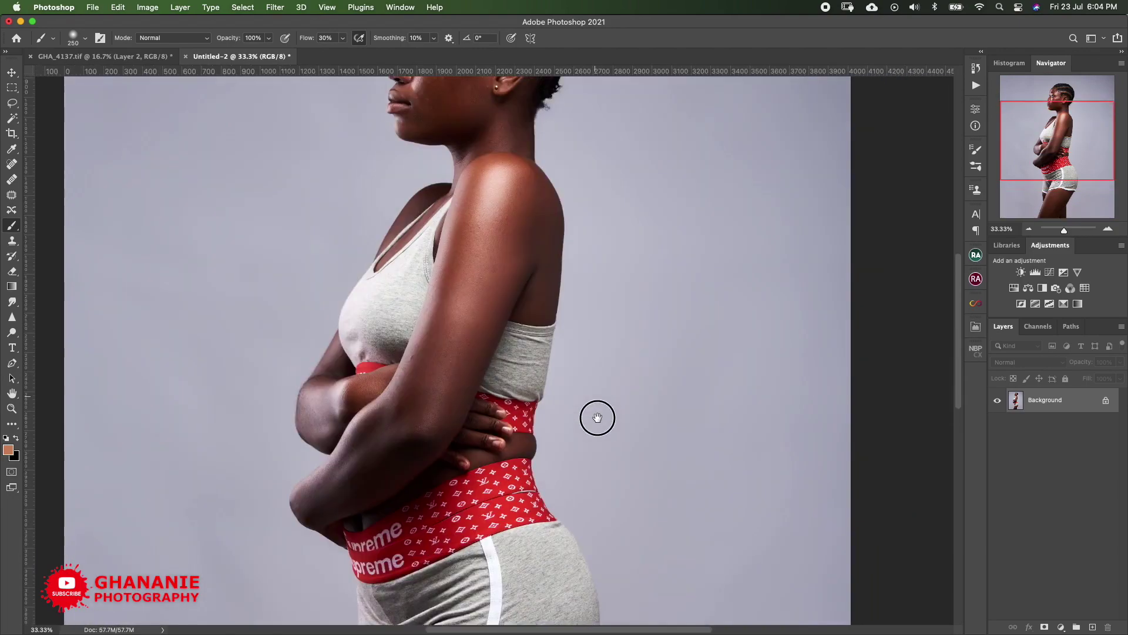
scroll(622, 439, up, 2)
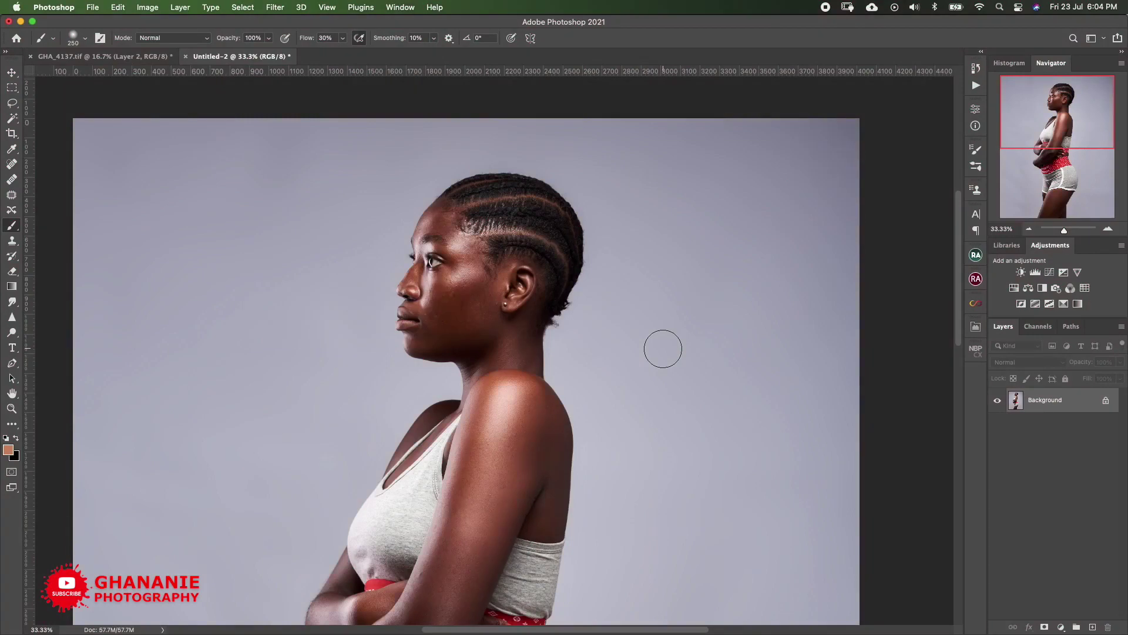
- Create a new empty layer named 'Blemish Removal'
key(super+shift+n)
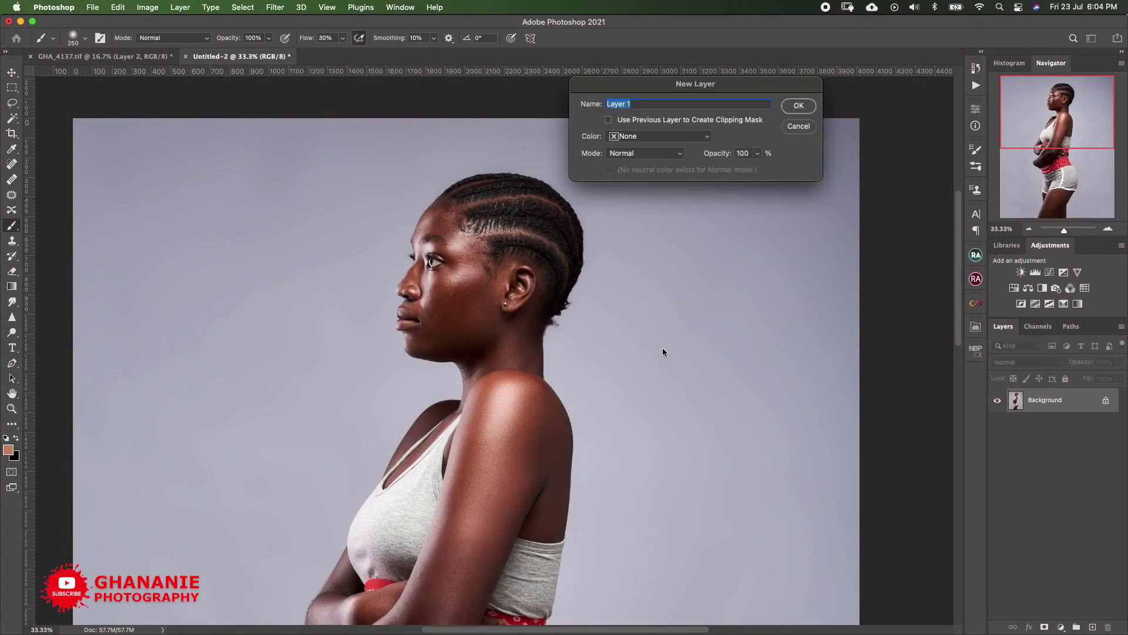
text(B)
text(lemish Remova)
text(l)
key(Return)
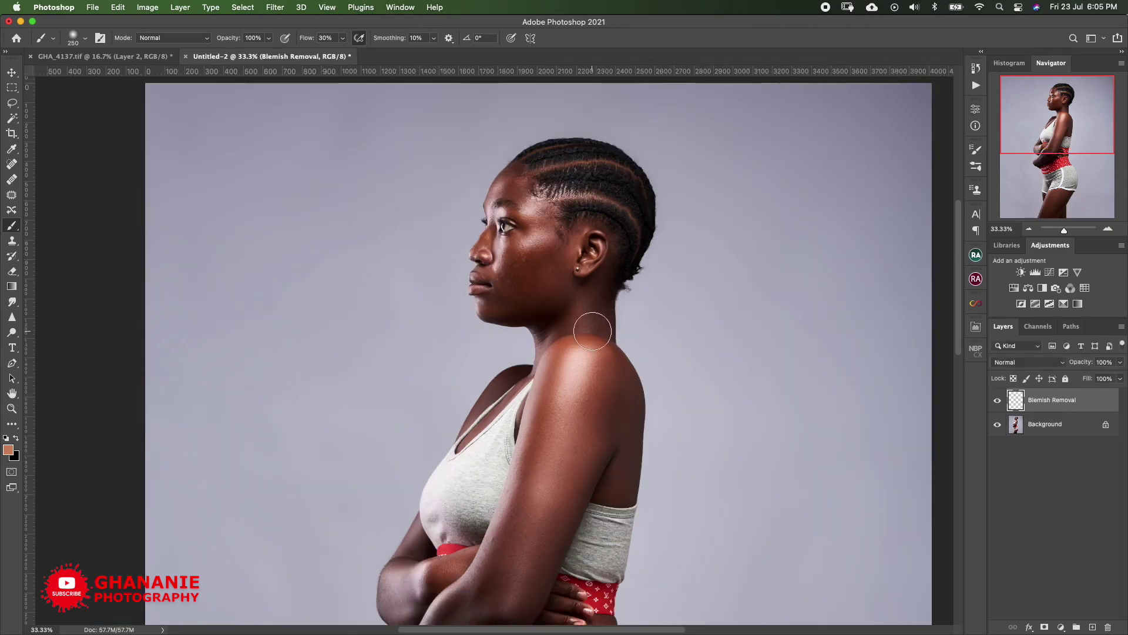
- At 100% zoom, spot-heal two blemishes on the forehead
key(j)
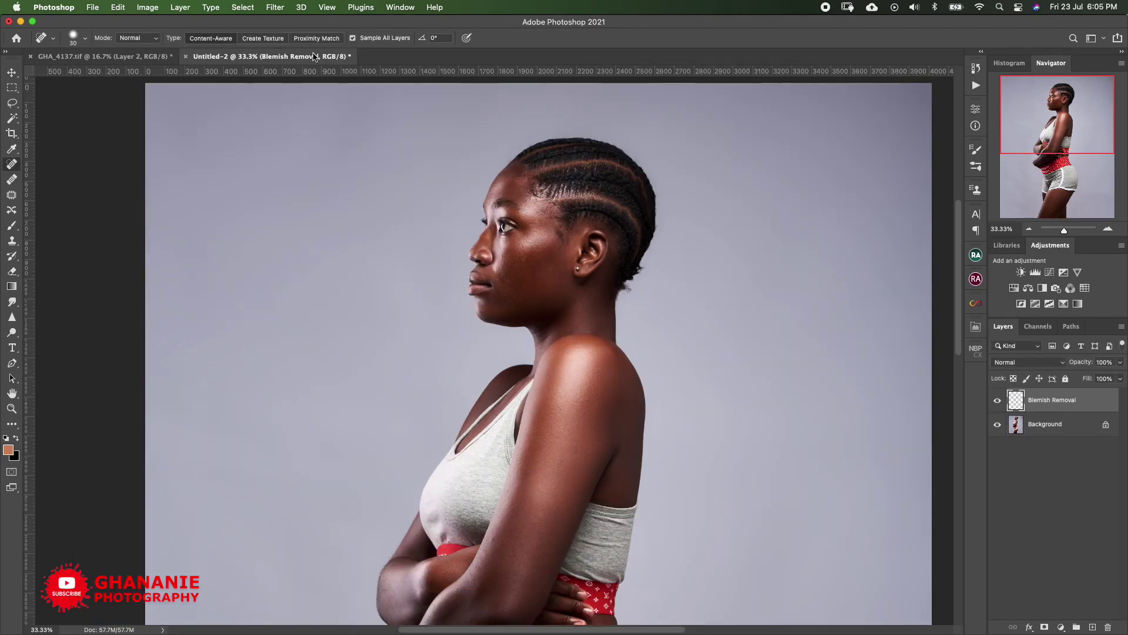
drag(601, 372, 541, 314)
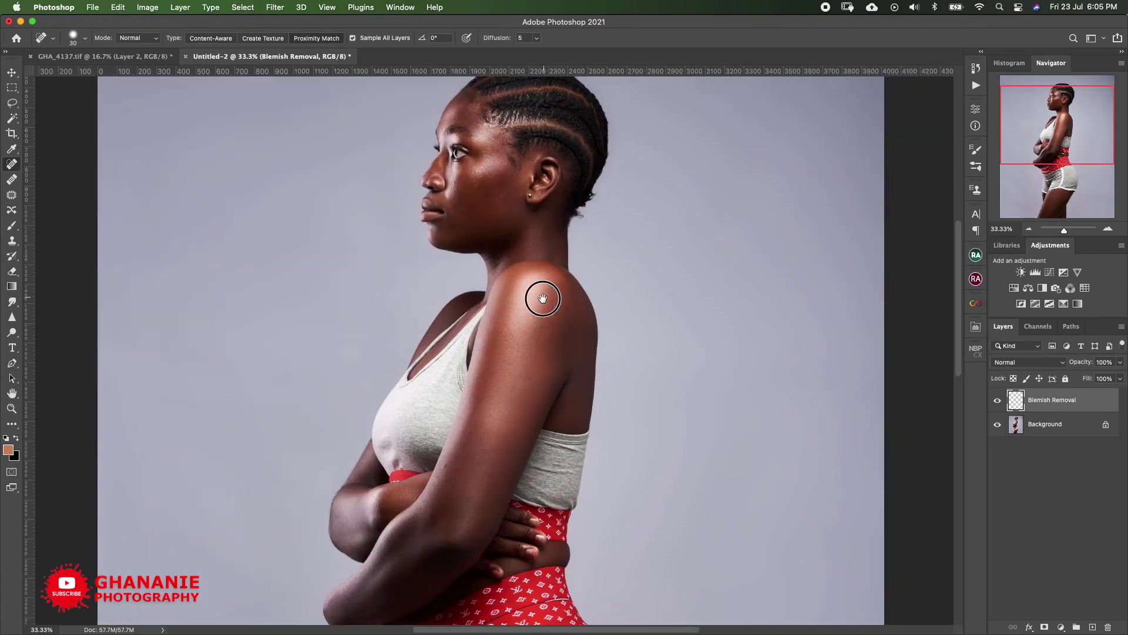
key(super+plus)
key(super+plus)
key(super+plus)
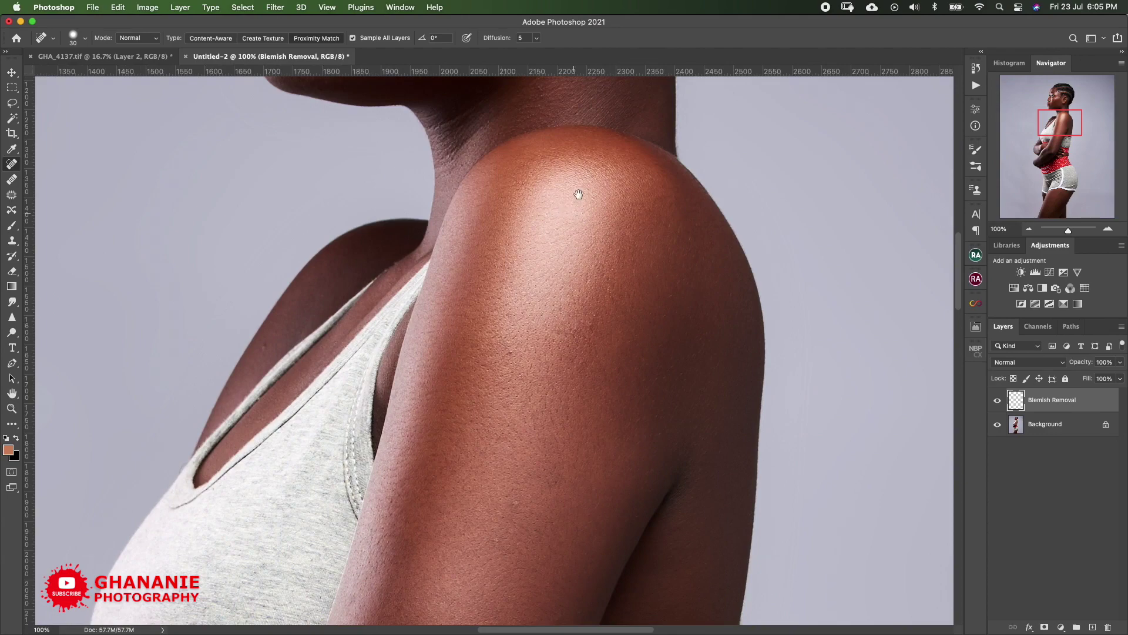
mouse_move(578, 194)
mouse_down()
mouse_move(589, 355)
mouse_move(609, 413)
mouse_move(620, 438)
mouse_move(677, 448)
mouse_up()
key(bracketright)
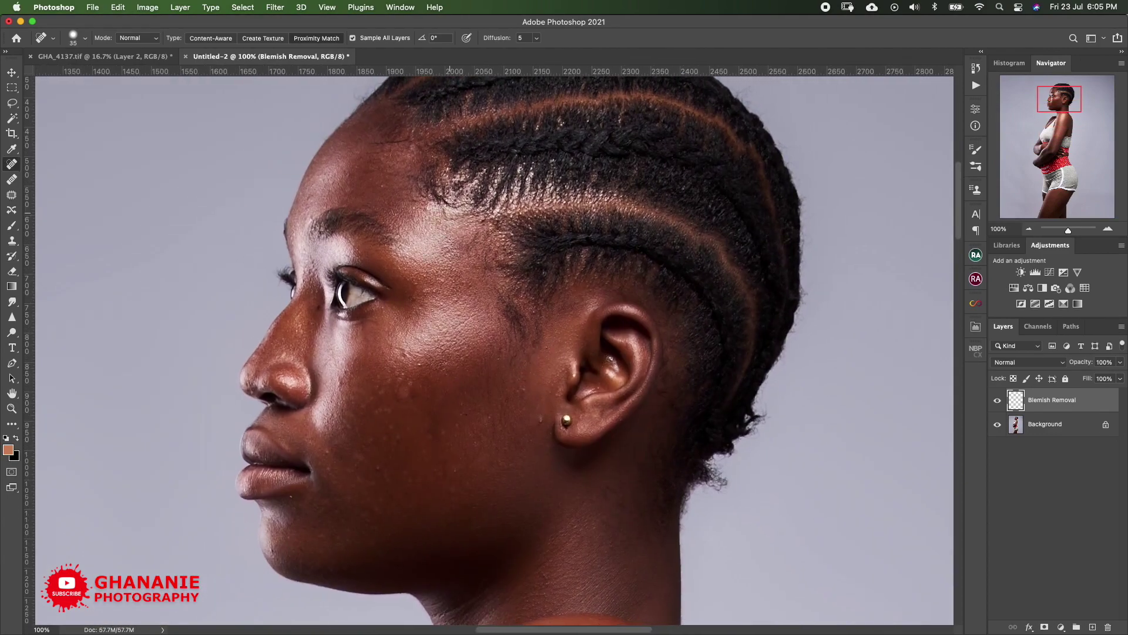
key(bracketleft)
click(361, 209)
drag(358, 172, 347, 171)
- Heal a dark spot on the nape with a 60-pixel healing brush, then zoom out to the whole photo
scroll(478, 299, down, 3)
scroll(291, 325, up, 2)
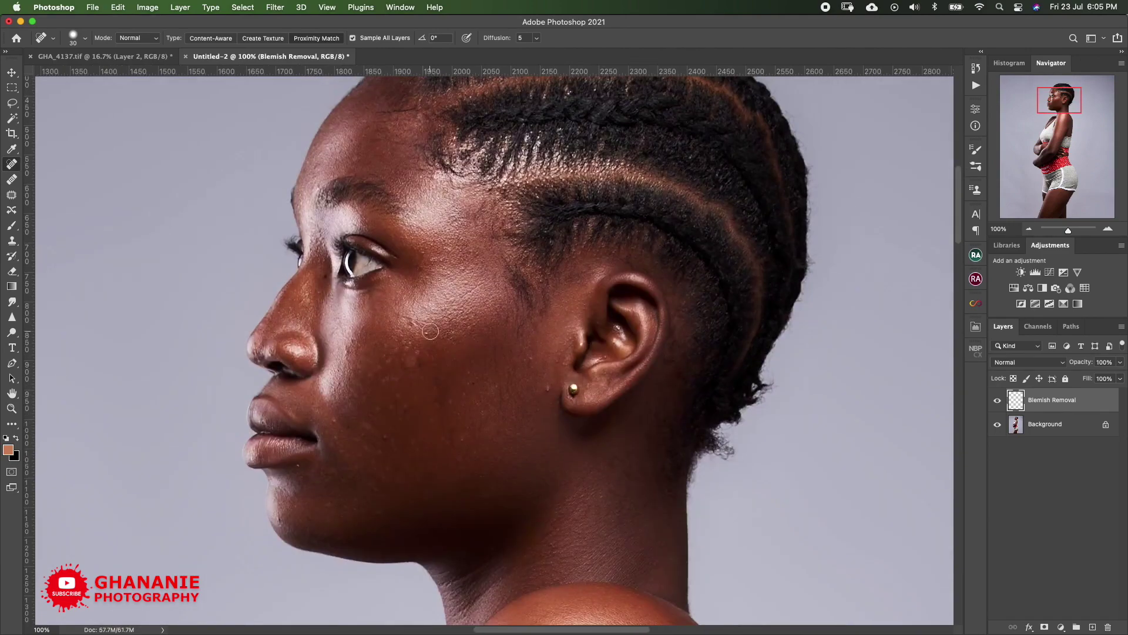
scroll(431, 327, down, 5)
scroll(470, 292, down, 1)
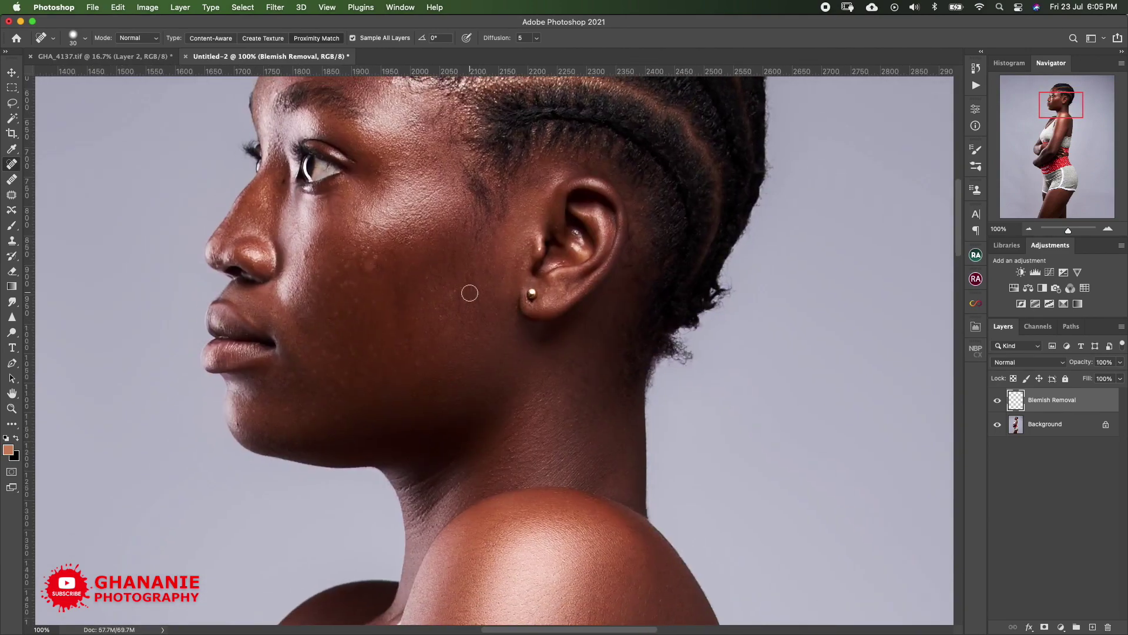
scroll(272, 391, down, 2)
scroll(514, 320, right, 3)
scroll(416, 305, left, 4)
scroll(432, 297, left, 1)
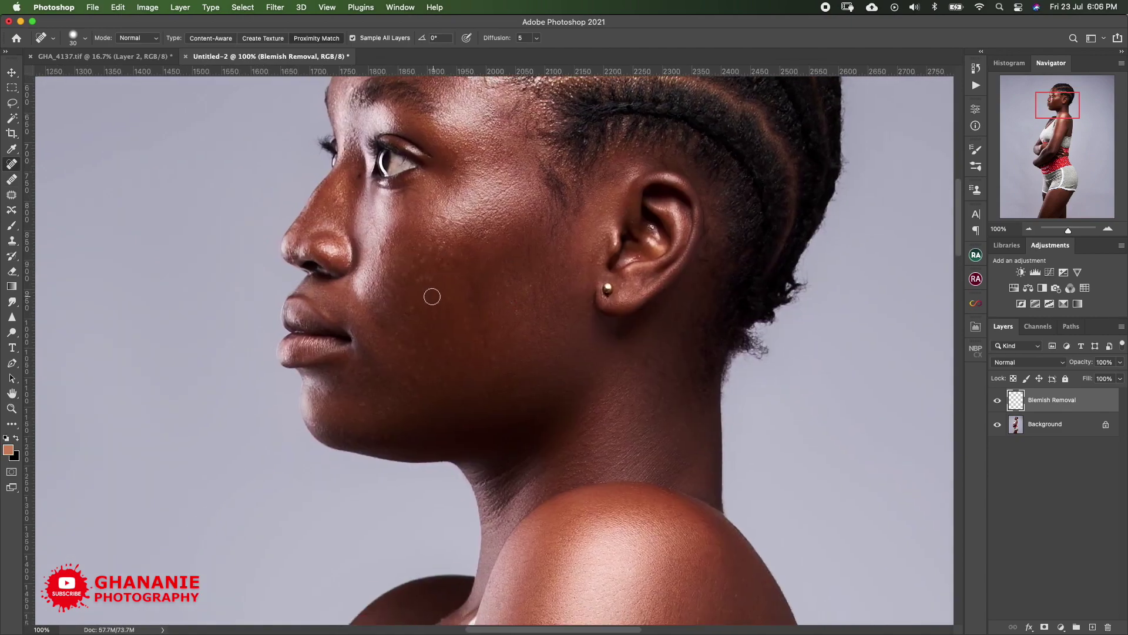
scroll(413, 308, up, 8)
scroll(413, 307, right, 3)
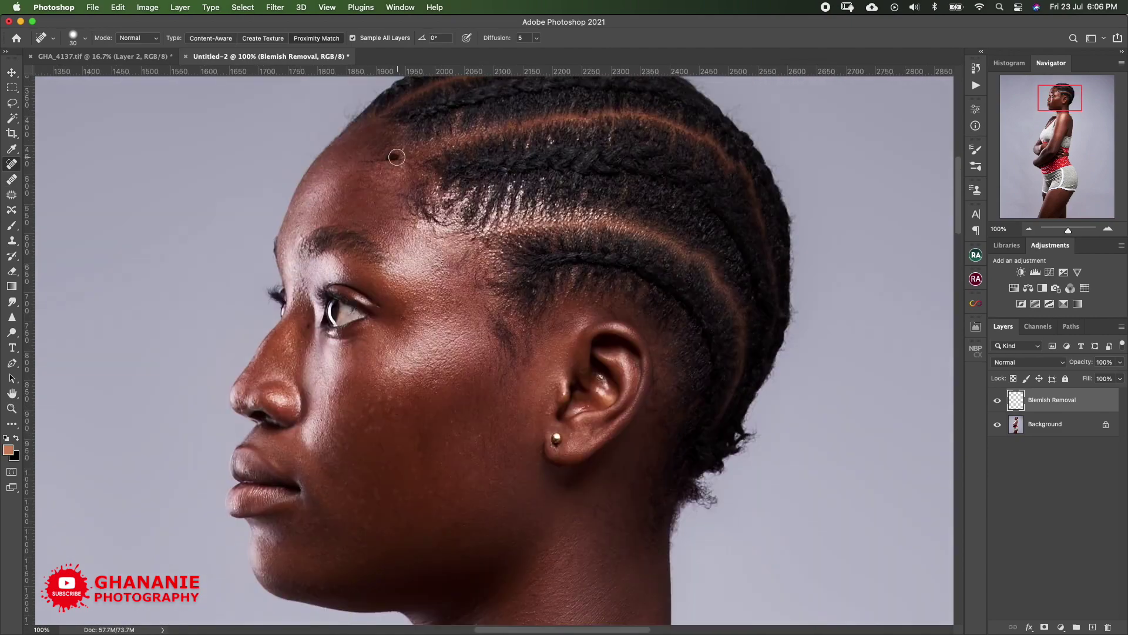
scroll(446, 317, down, 10)
key(bracketright)
key(bracketright)
key(bracketright)
scroll(499, 481, up, 10)
scroll(499, 481, right, 4)
scroll(517, 403, down, 2)
scroll(516, 403, left, 2)
click(483, 393)
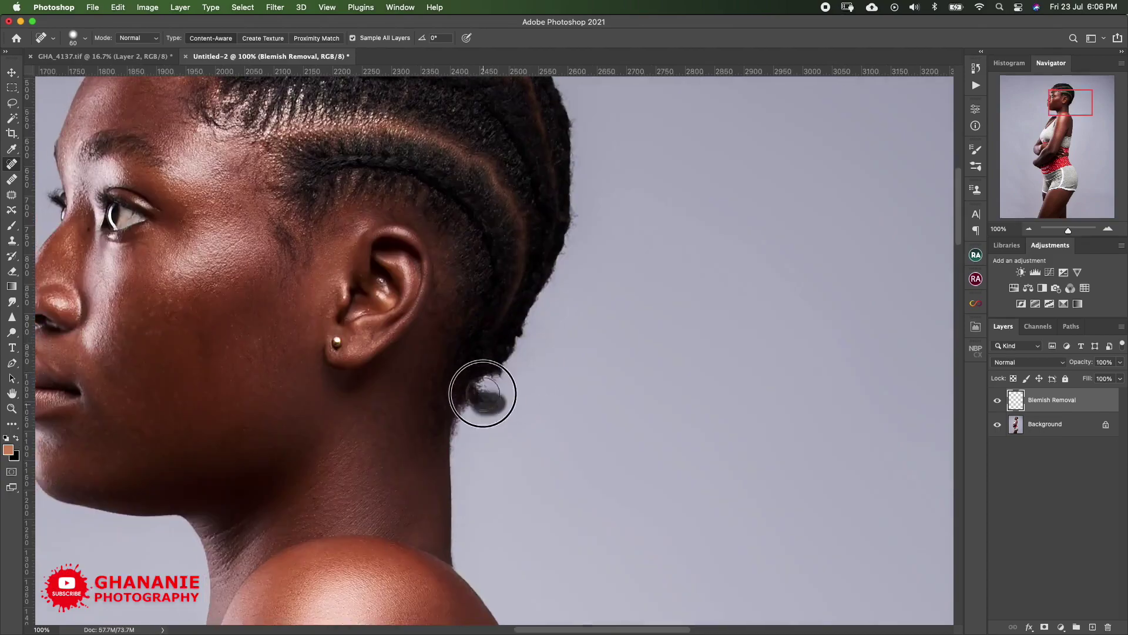
scroll(557, 327, down, 15)
scroll(557, 328, left, 5)
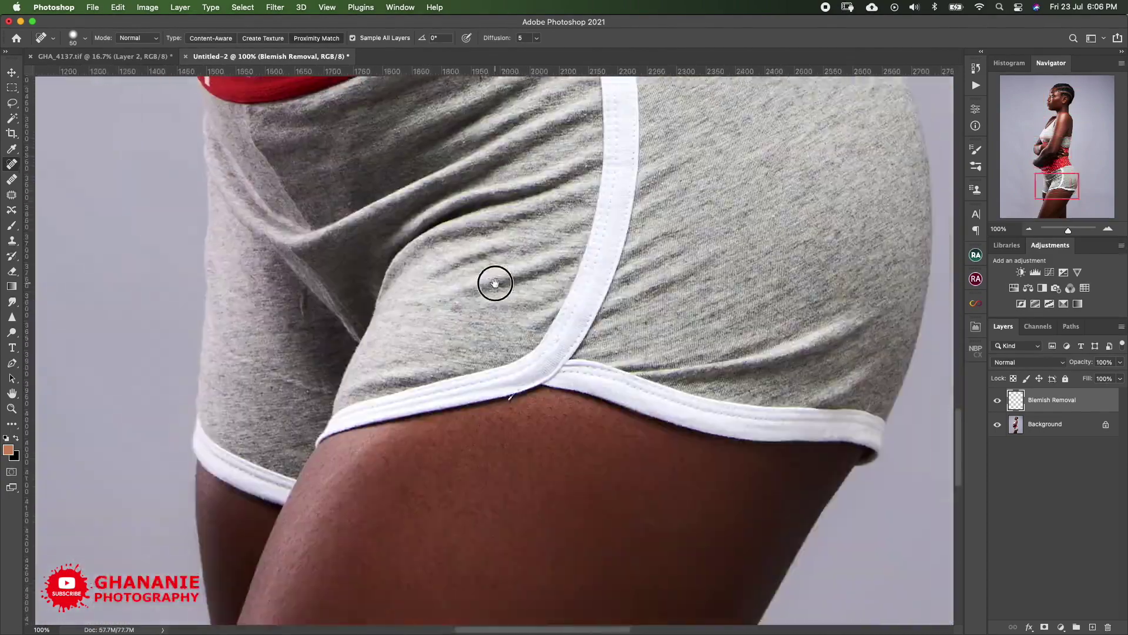
scroll(495, 283, up, 1)
scroll(495, 283, right, 1)
scroll(499, 290, down, 10)
key(super+minus)
key(super+minus)
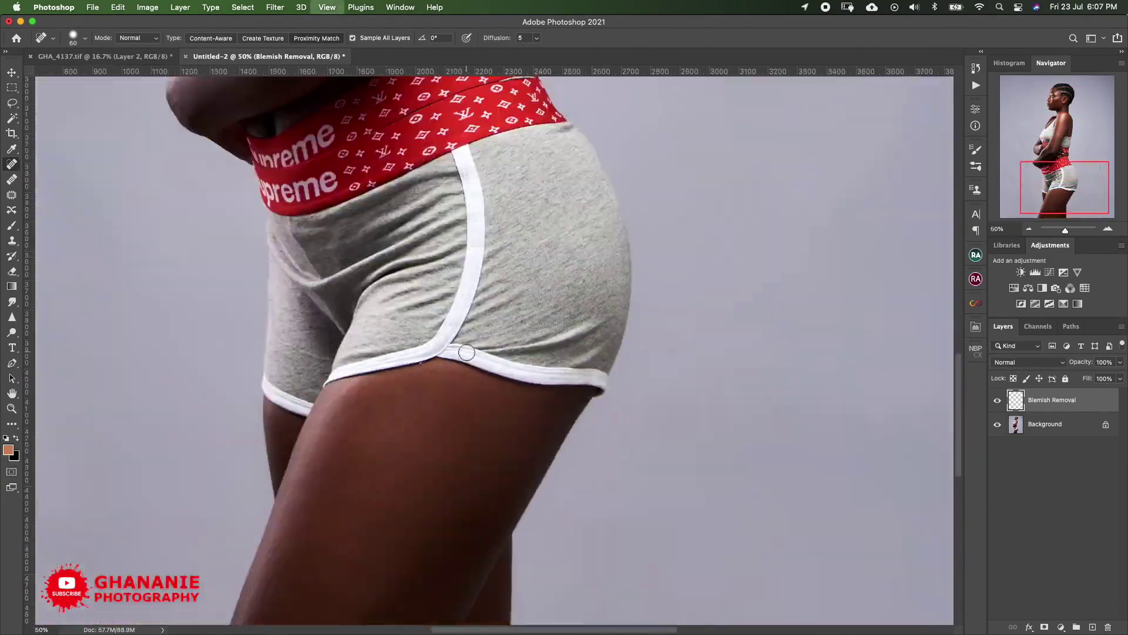
key(super+minus)
key(super+minus)
key(super+minus)
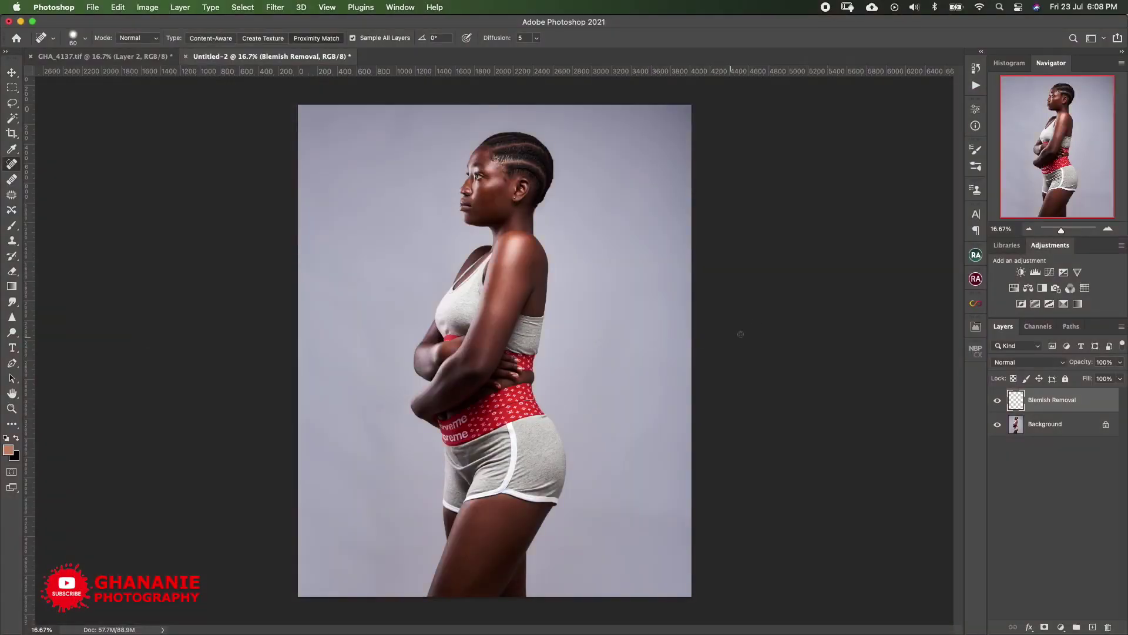
- Play the Ghananie Median FS 8Bit v2 action, set its Median radius, and expand the resulting group
click(976, 86)
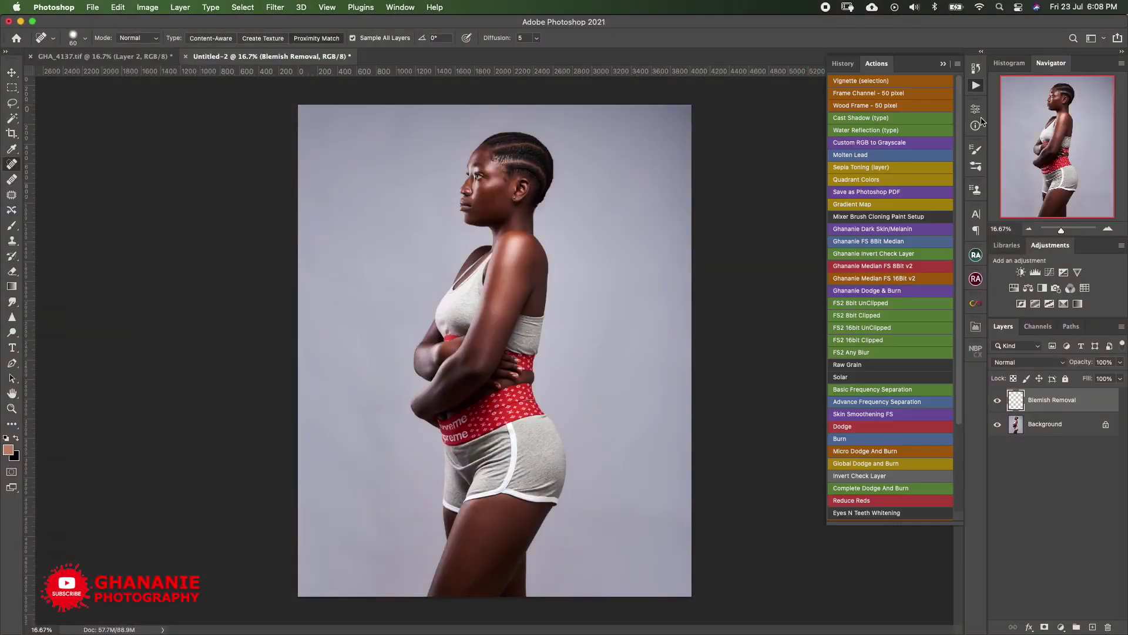
click(886, 290)
click(613, 249)
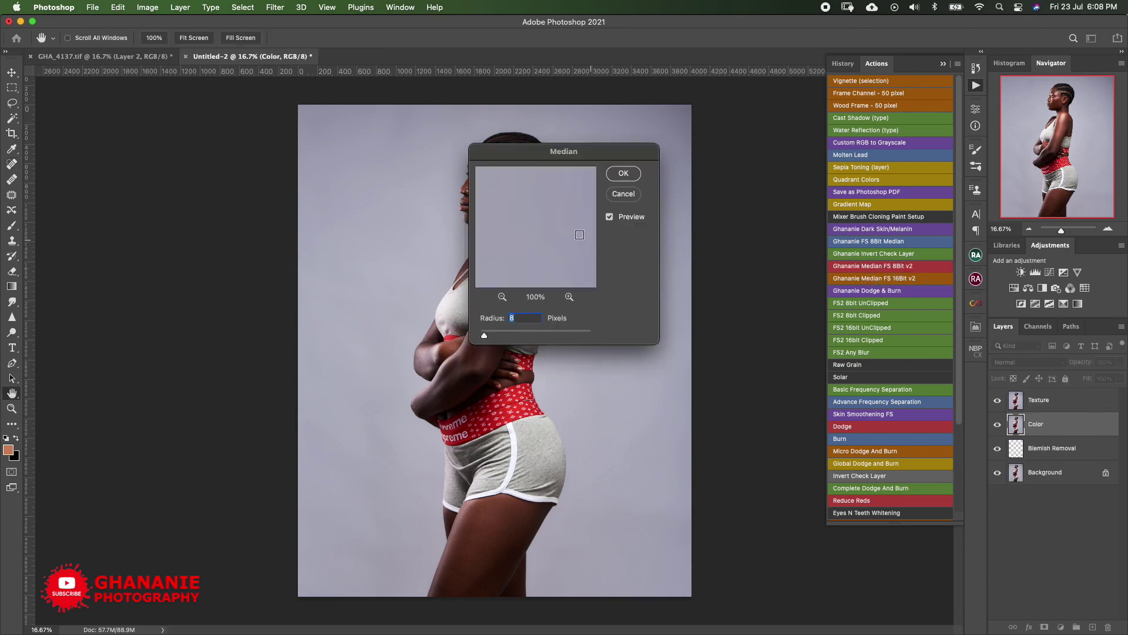
drag(585, 156, 710, 142)
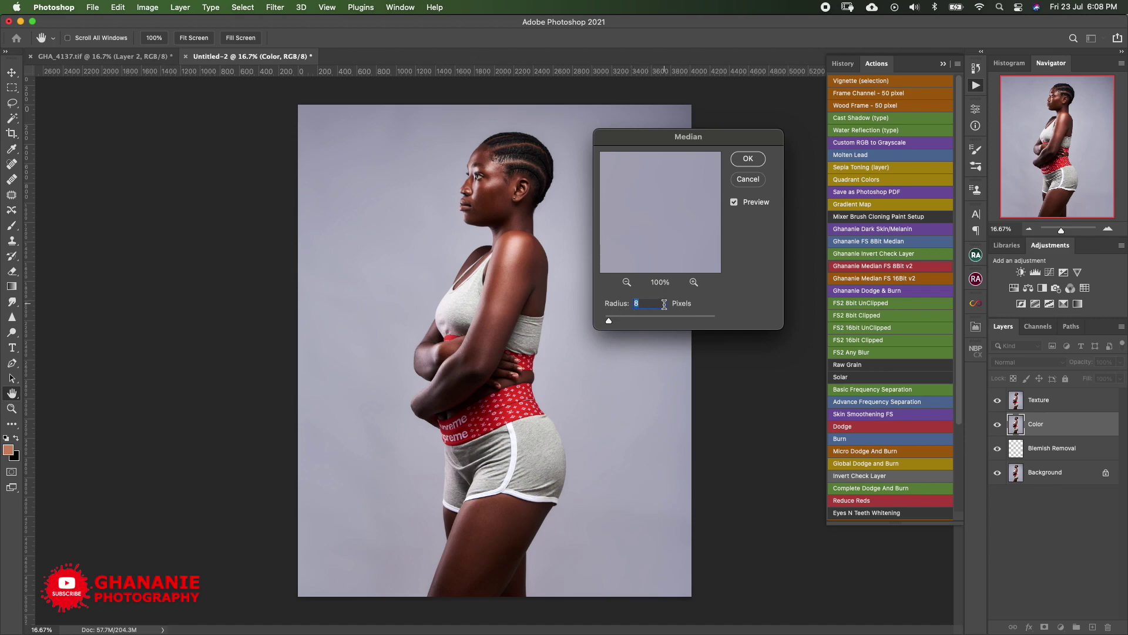
text(0)
key(Return)
click(1011, 398)
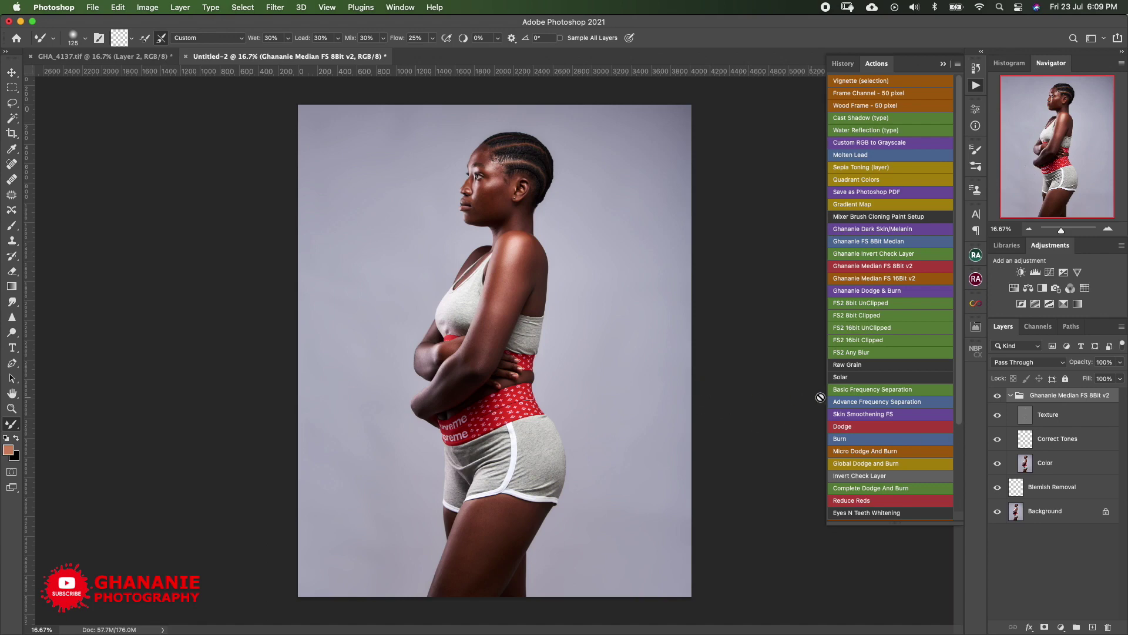
- Hide the Texture layer, select the Color layer, and zoom to 25% with a 150 brush
click(997, 415)
click(1025, 463)
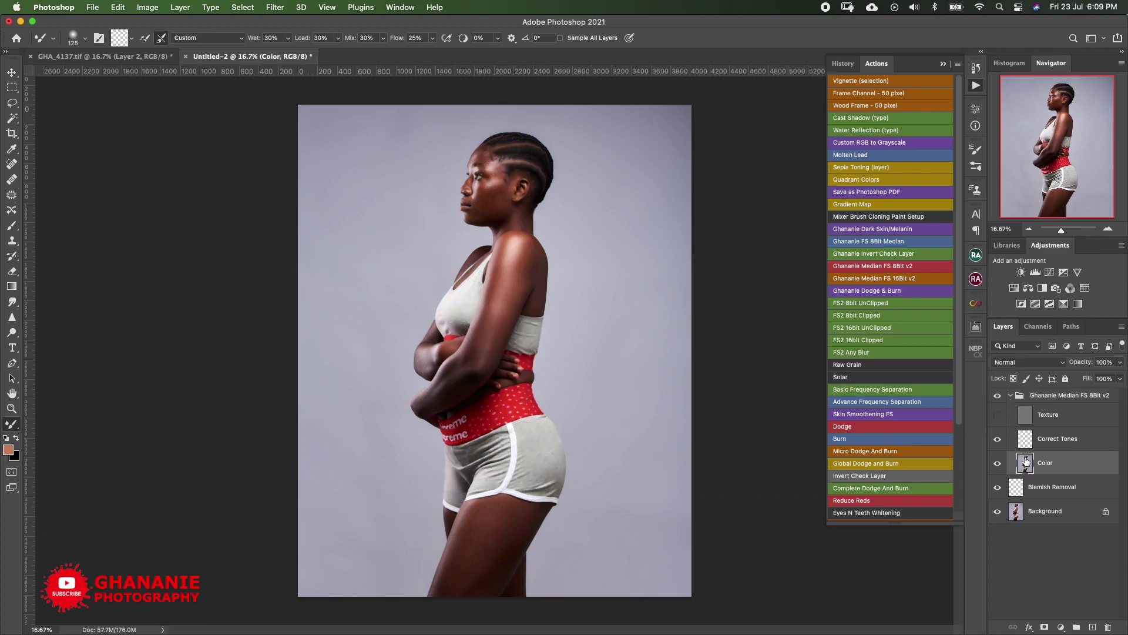
key(super+plus)
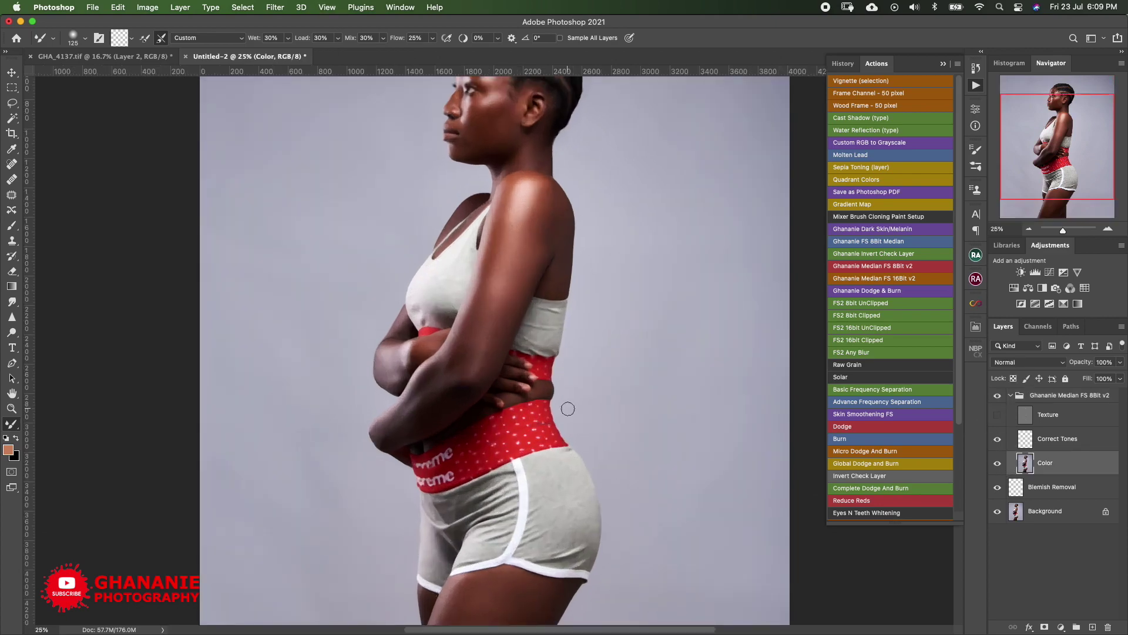
scroll(482, 269, up, 4)
key(bracketright)
scroll(479, 269, up, 2)
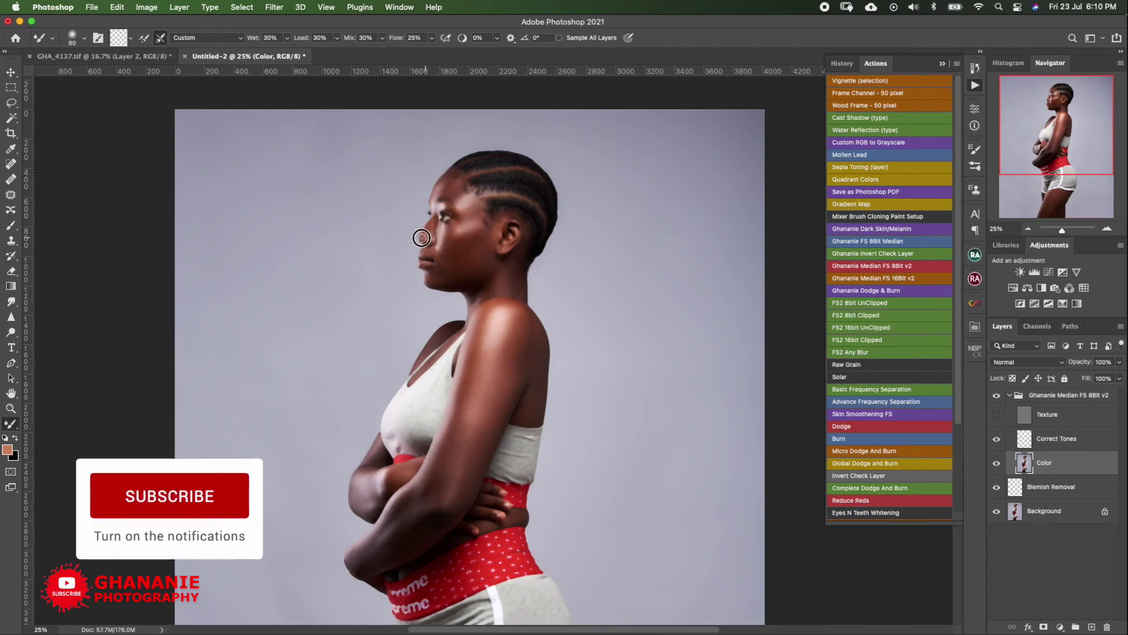
- At 33.3% zoom, blend skin tones on the Color layer, sizing the mixer brush between 60 and 200
key(super+equal)
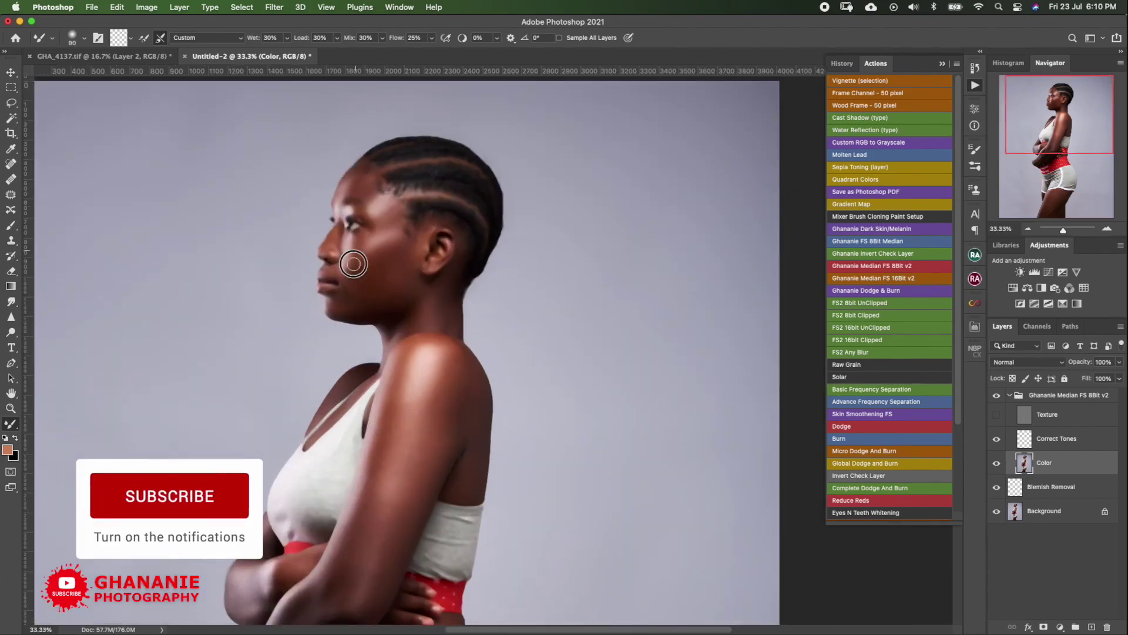
key(bracketright)
key(bracketleft)
key(bracketleft)
key(bracketleft)
key(bracketleft)
key(bracketleft)
key(bracketleft)
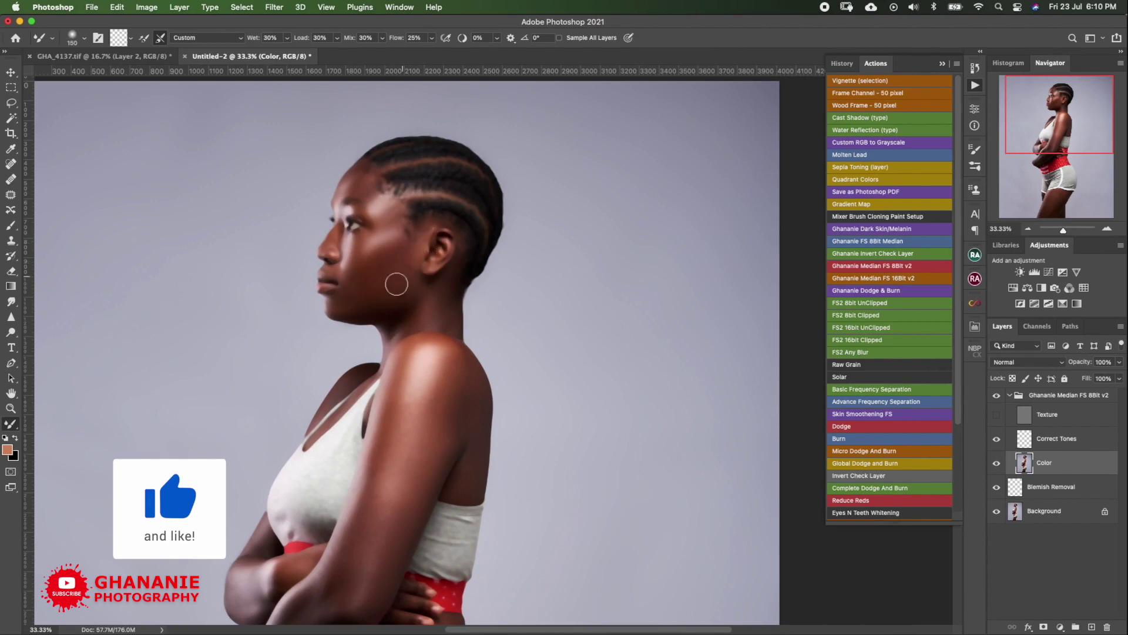
key(bracketright)
key(bracketright)
key(bracketright)
key(bracketright)
key(bracketright)
key(bracketright)
key(bracketright)
key(bracketright)
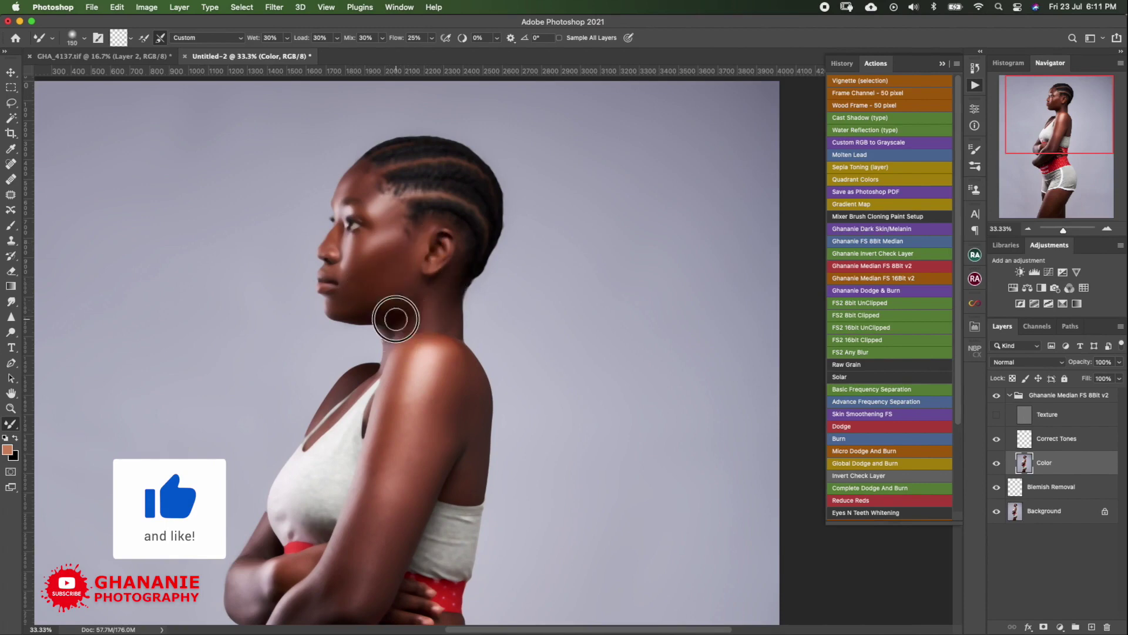
scroll(395, 317, down, 5)
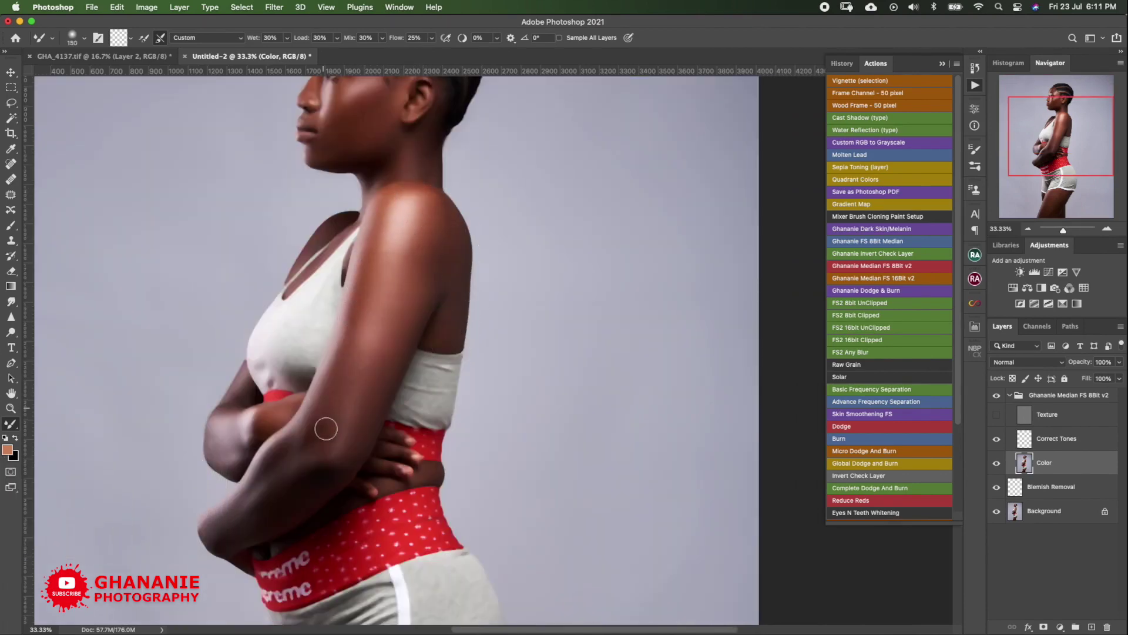
scroll(317, 434, down, 1)
scroll(318, 434, left, 2)
key(bracketleft)
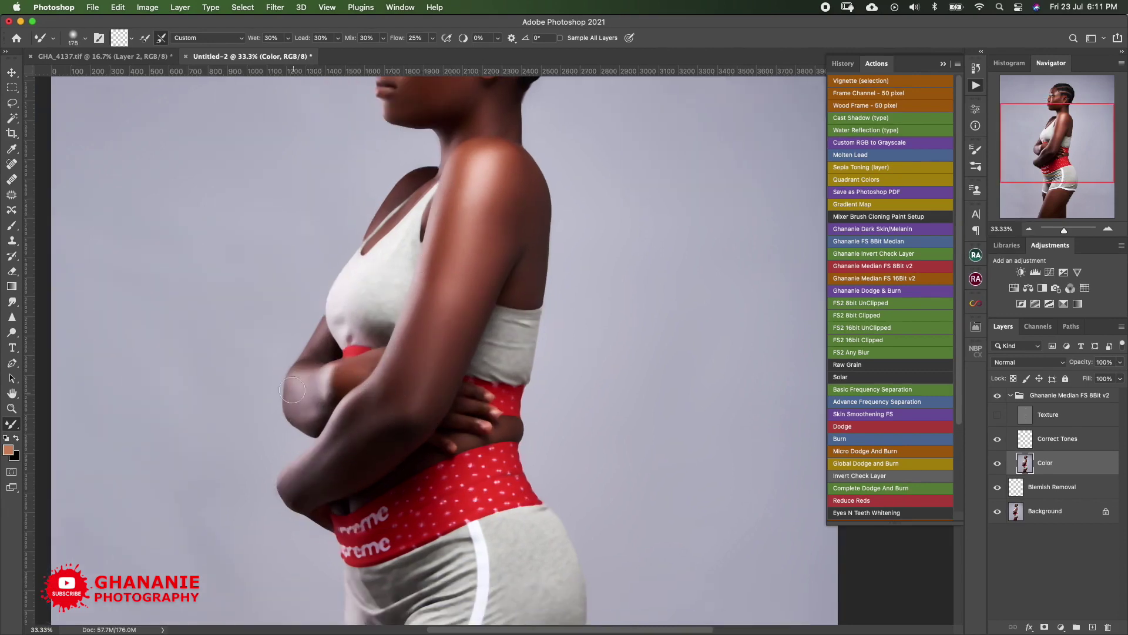
key(bracketleft)
key(bracketleft)
key(bracketleft)
key(bracketleft)
key(bracketleft)
key(bracketleft)
scroll(314, 375, down, 5)
scroll(315, 374, right, 2)
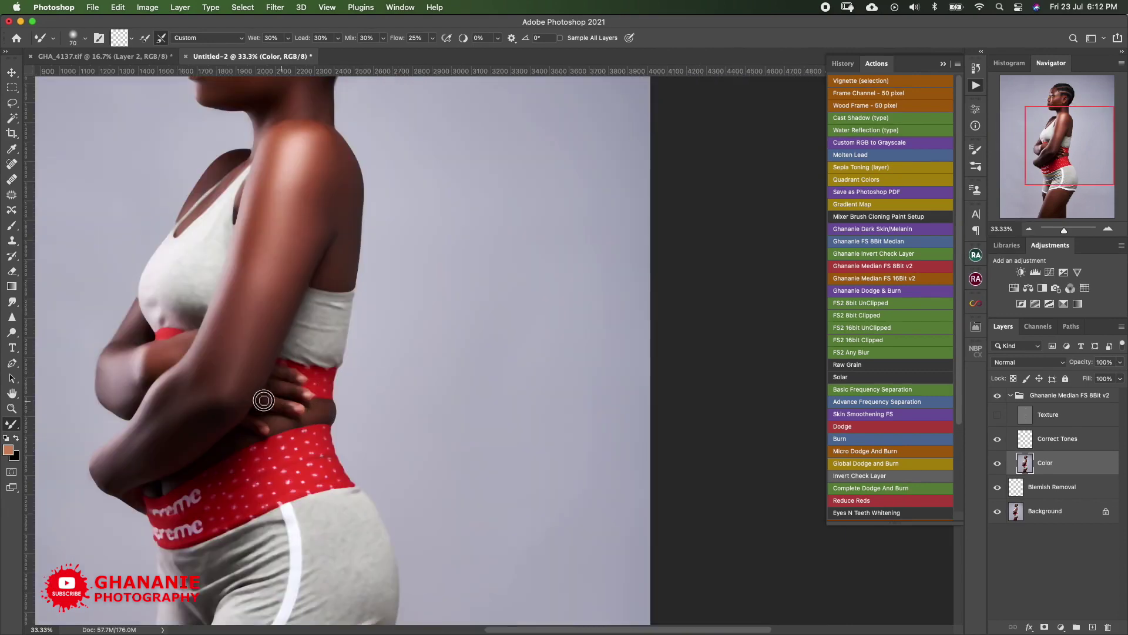
scroll(650, 195, down, 2)
scroll(649, 195, left, 1)
- Continue blending the cheek and upper face with a mixer brush around 175 pixels
key(bracketright)
key(bracketright)
key(bracketright)
key(bracketright)
key(bracketright)
key(bracketright)
key(bracketright)
key(bracketright)
key(bracketright)
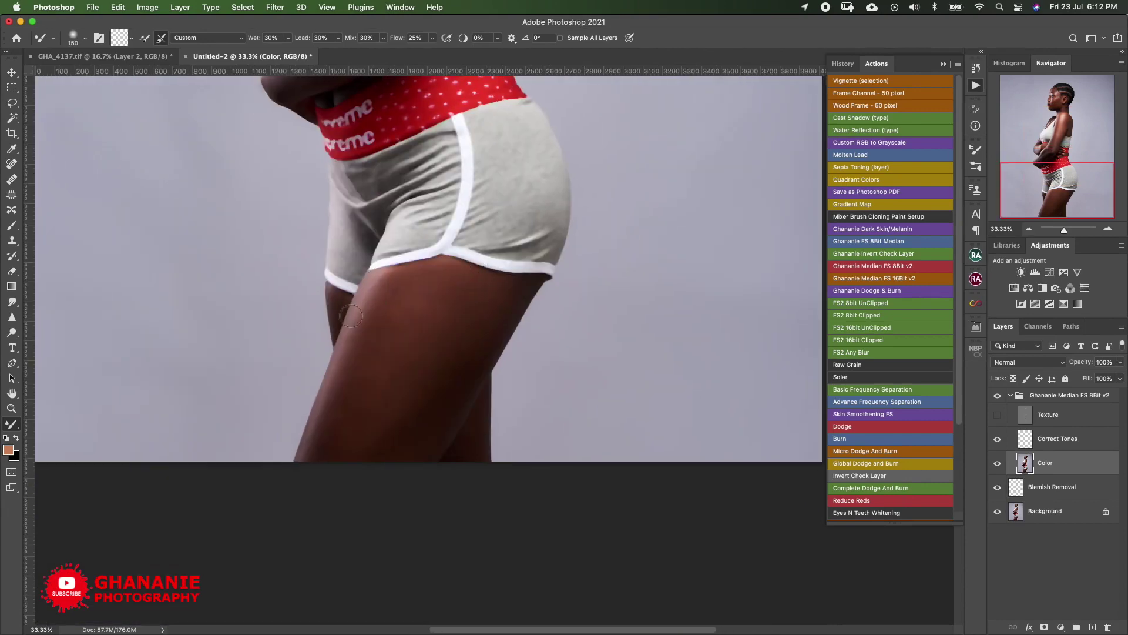
key(bracketleft)
key(bracketleft)
key(bracketleft)
scroll(576, 485, up, 6)
scroll(576, 485, left, 1)
scroll(594, 345, down, 5)
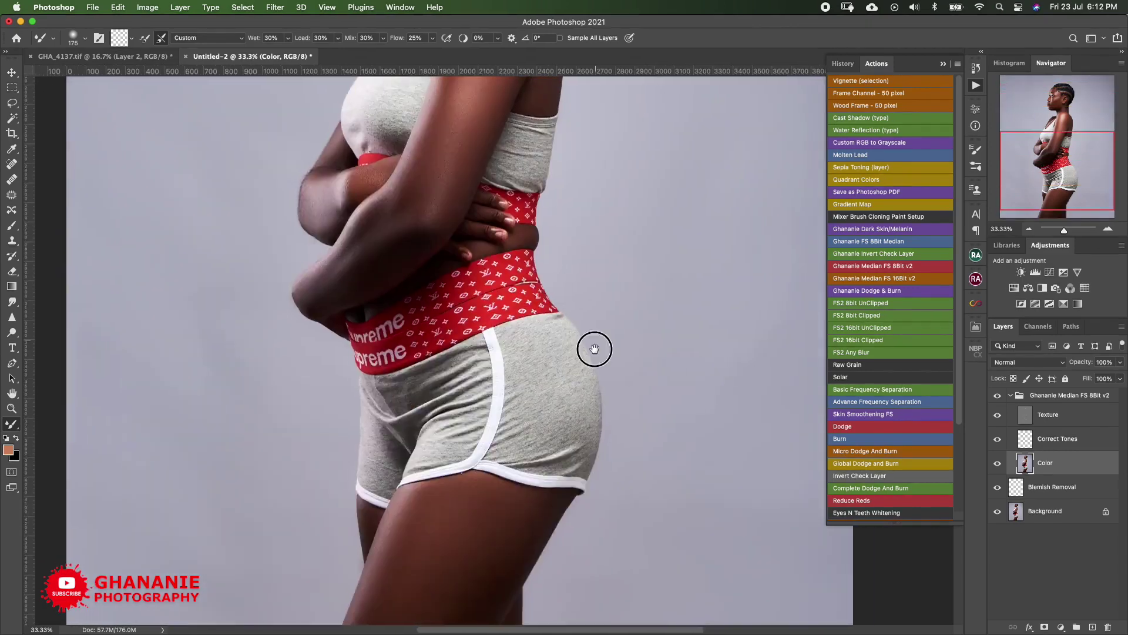
scroll(595, 345, up, 6)
key(bracketleft)
key(bracketleft)
key(bracketleft)
key(bracketleft)
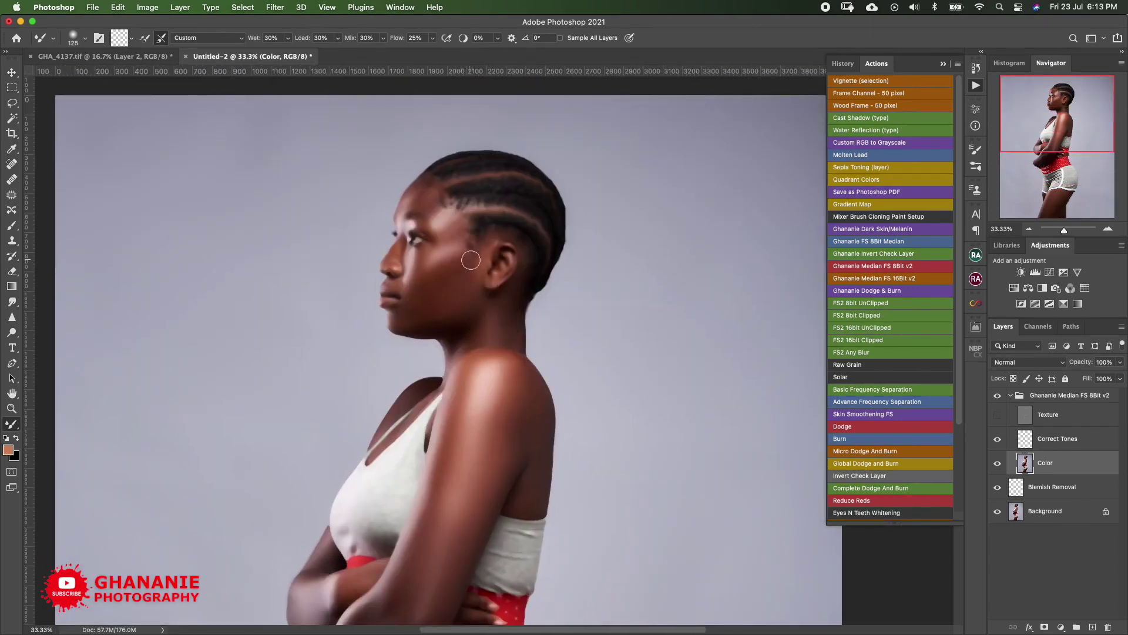
key(bracketright)
key(bracketright)
scroll(496, 380, up, 3)
scroll(496, 380, right, 1)
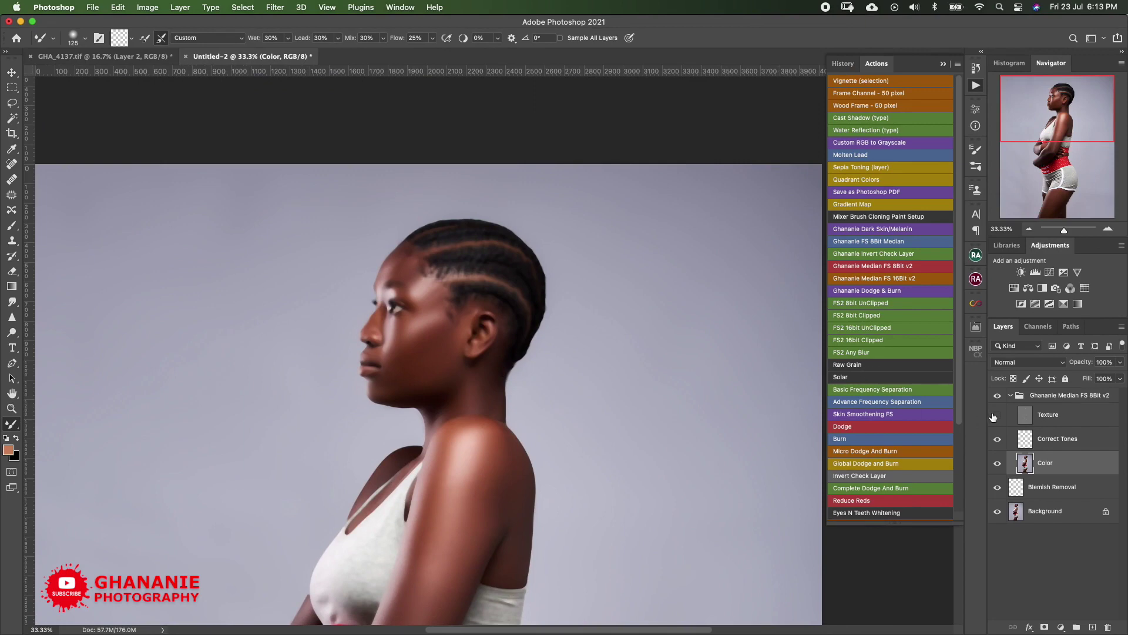
scroll(597, 370, left, 2)
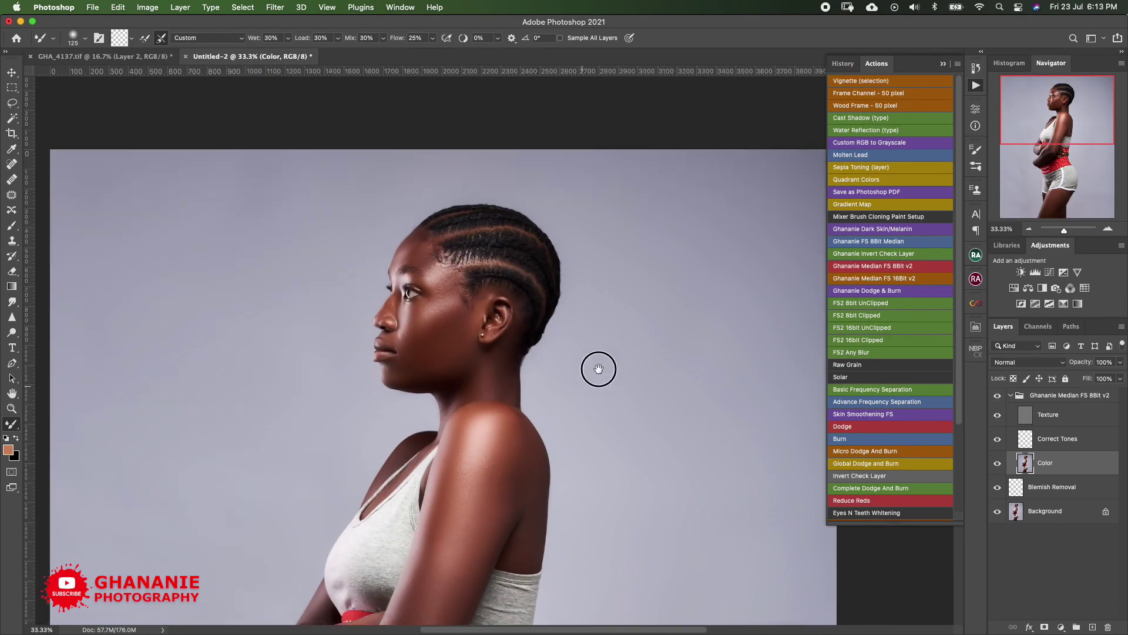
scroll(549, 333, down, 2)
scroll(550, 333, up, 2)
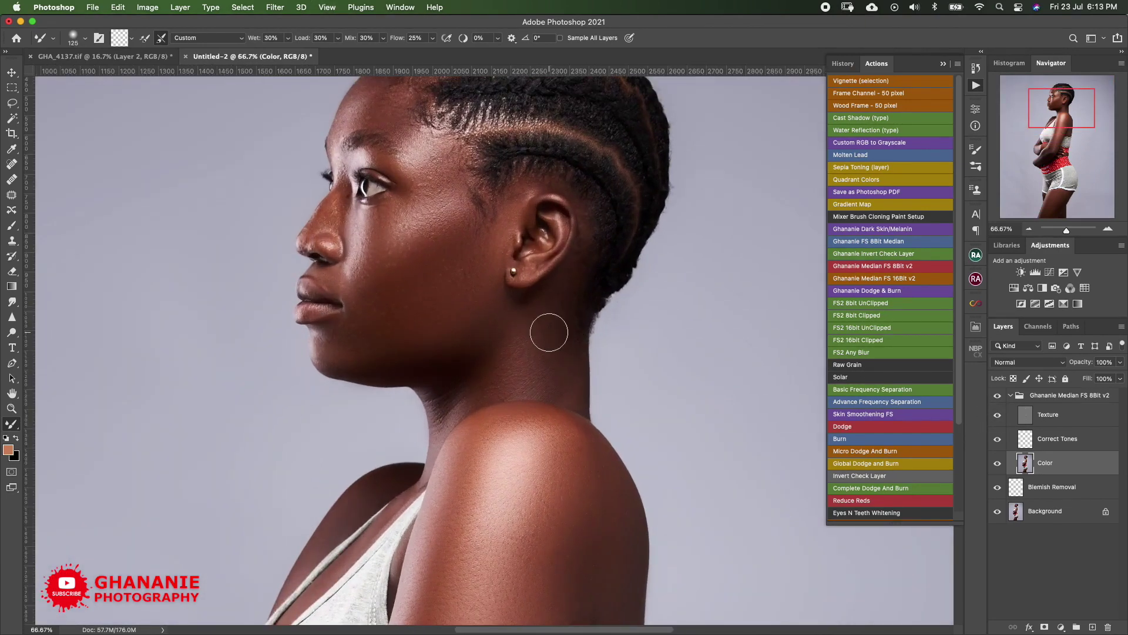
scroll(548, 332, up, 1)
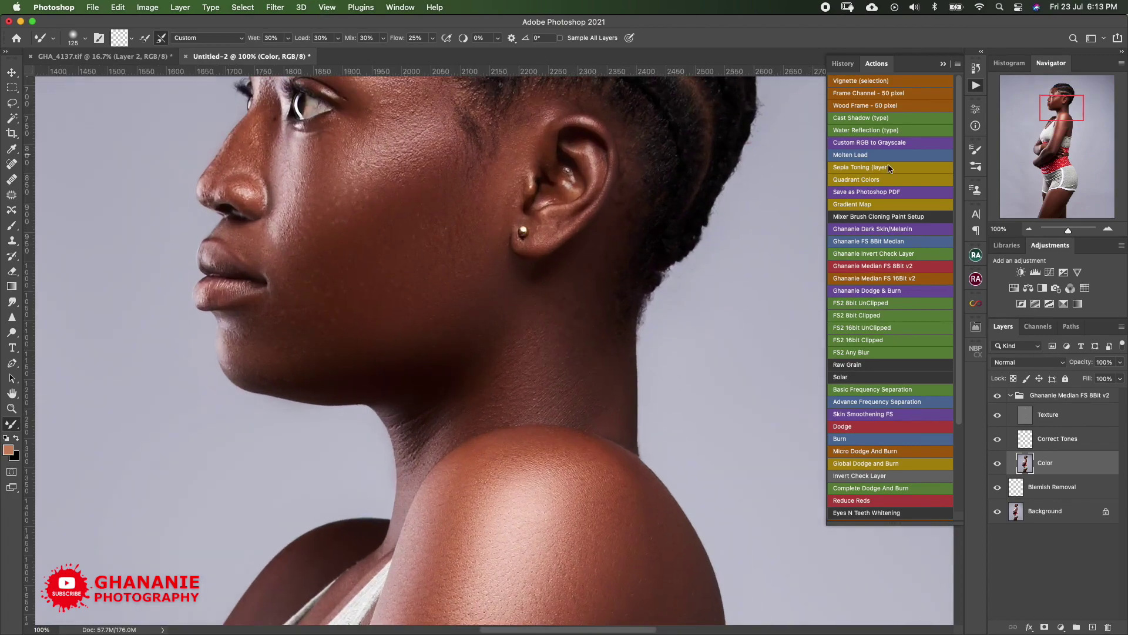
drag(391, 275, 429, 417)
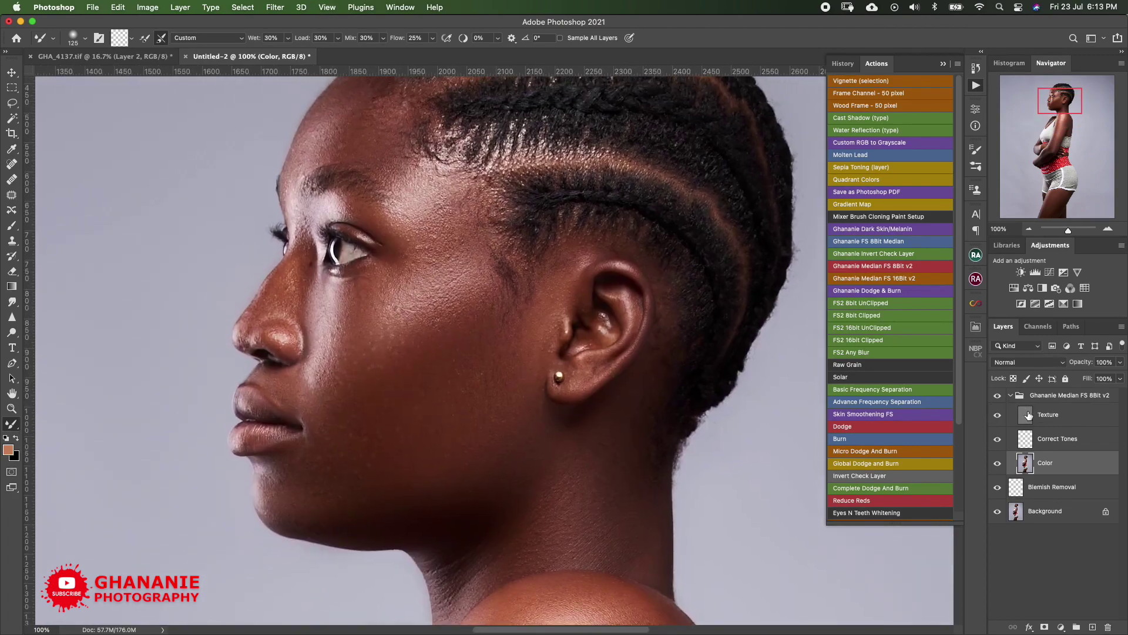
- On the Texture layer, clone-stamp out texture spots at the temple, beside the eye, and on the cheek
click(1028, 415)
key(s)
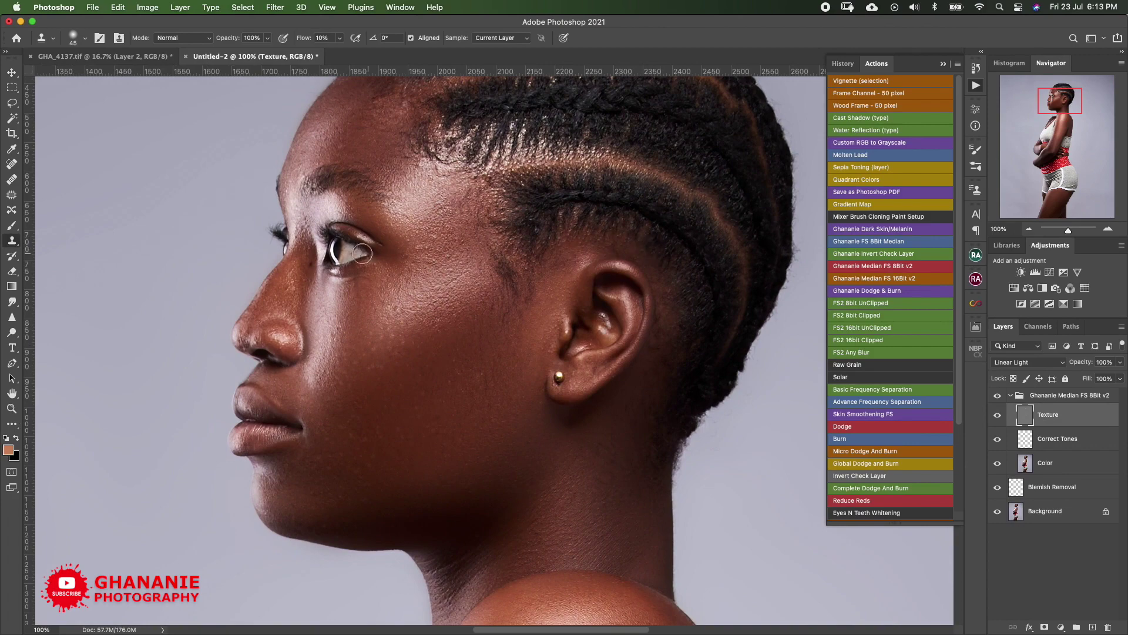
scroll(383, 368, up, 3)
scroll(382, 367, right, 2)
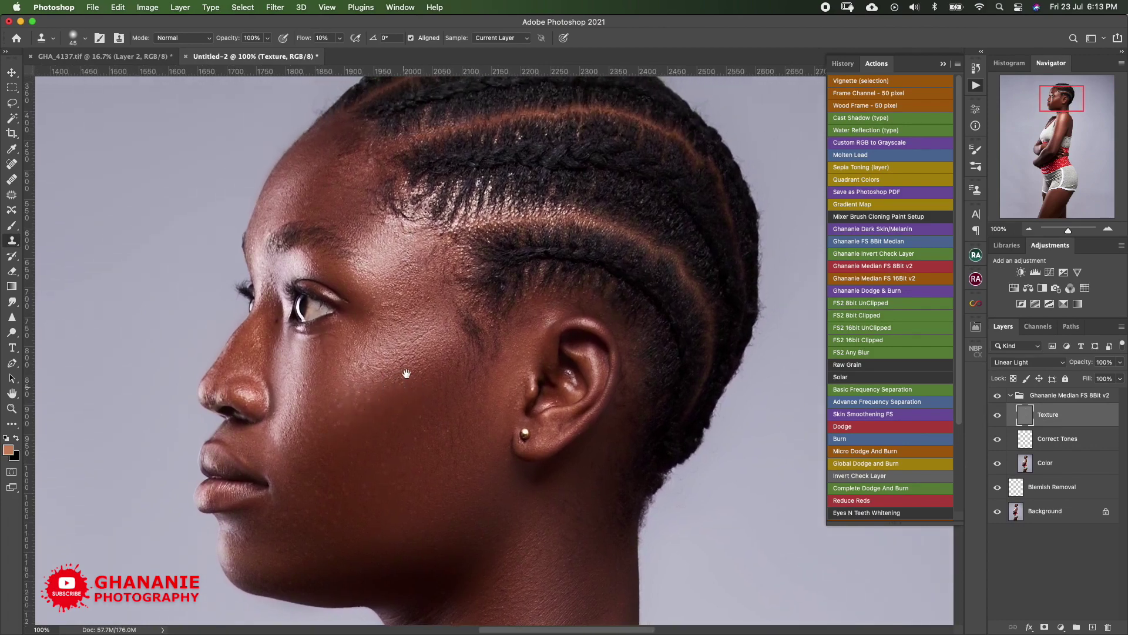
scroll(390, 351, down, 1)
scroll(390, 351, left, 1)
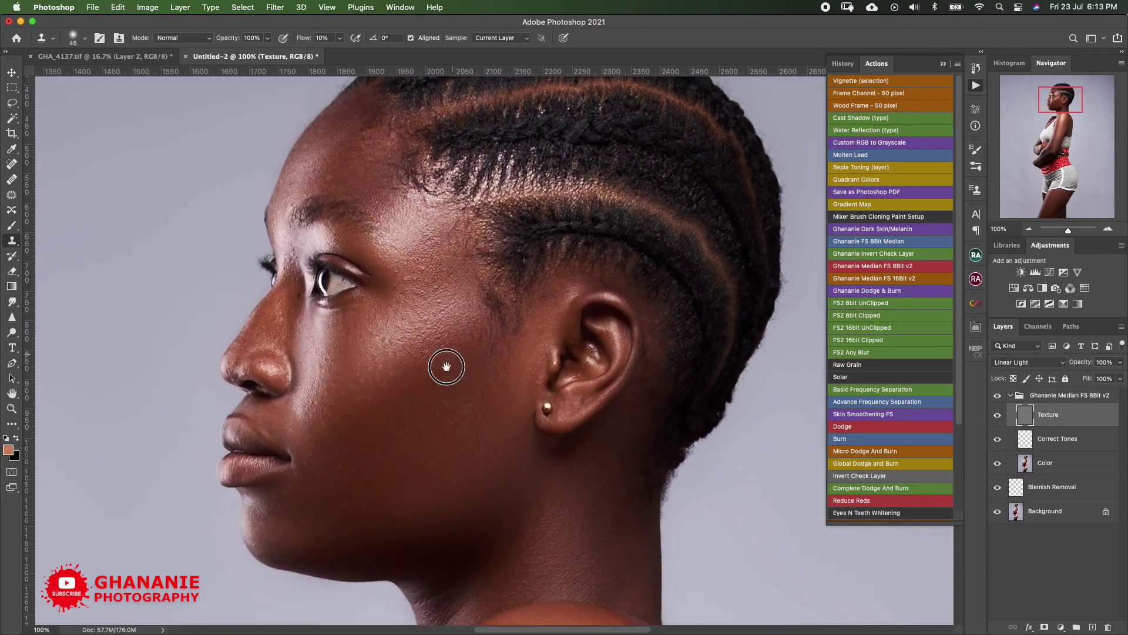
scroll(446, 366, right, 1)
key(bracketleft)
key(bracketleft)
key(bracketleft)
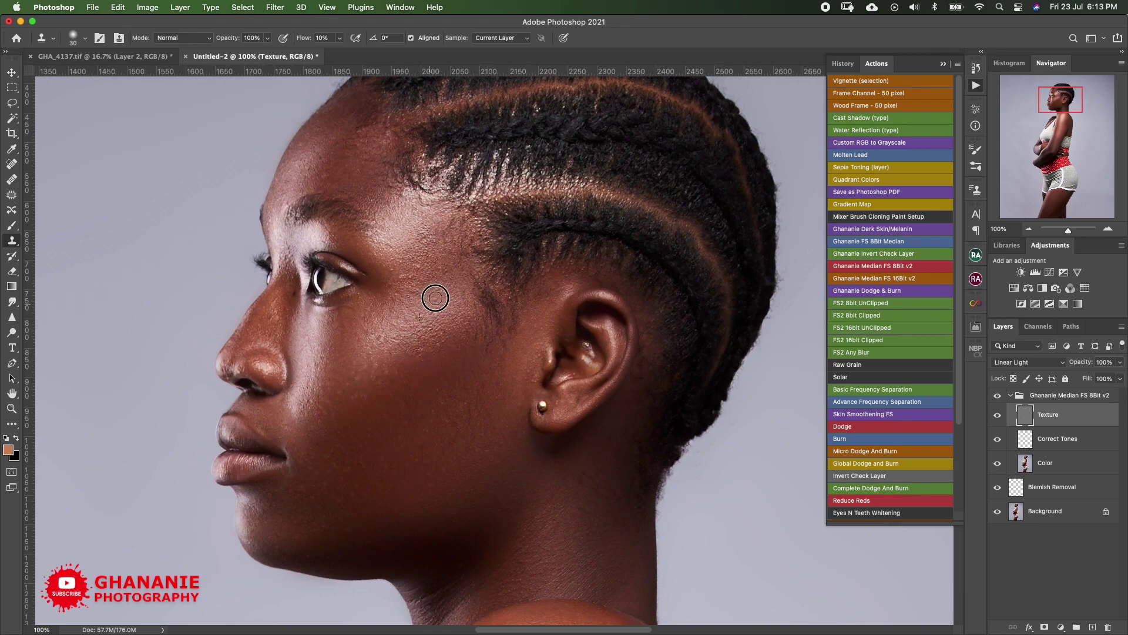
drag(406, 278, 433, 292)
mouse_move(414, 249)
mouse_down()
mouse_move(392, 260)
mouse_move(423, 255)
mouse_move(434, 266)
mouse_move(388, 306)
mouse_up()
mouse_move(423, 360)
mouse_down()
mouse_move(416, 368)
mouse_move(440, 351)
mouse_move(415, 344)
mouse_move(440, 336)
mouse_move(421, 343)
mouse_up()
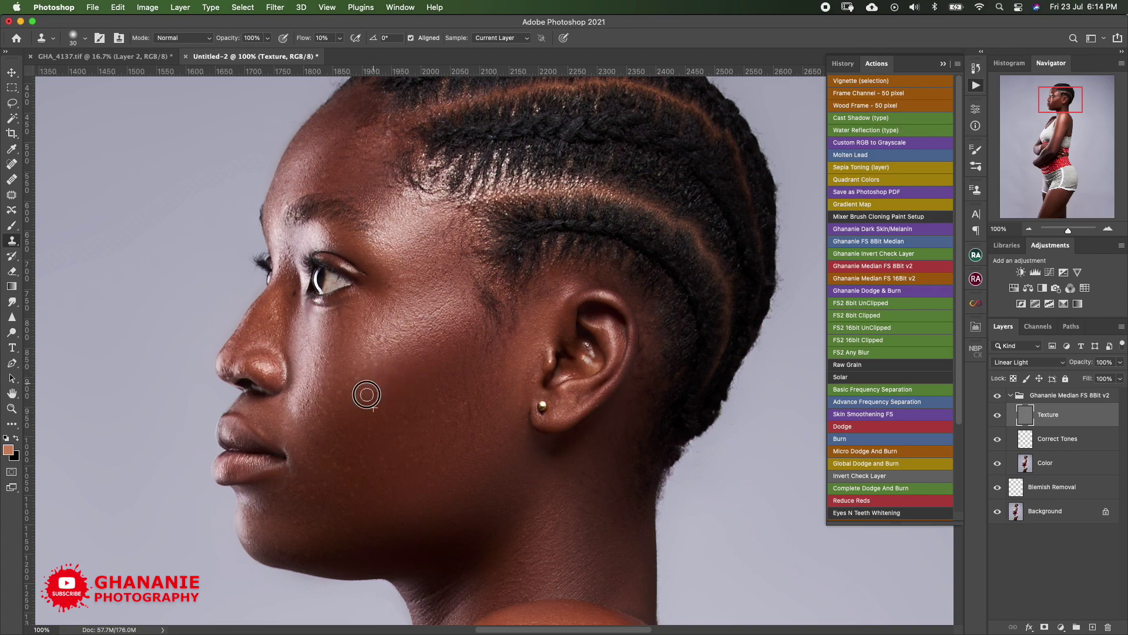
drag(355, 403, 351, 380)
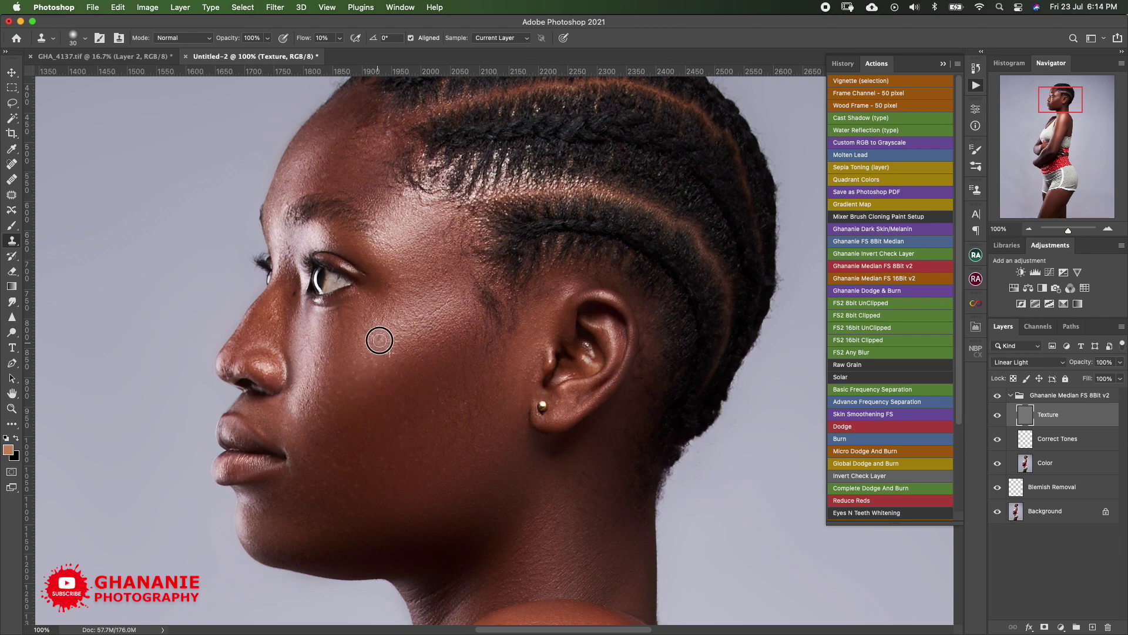
- Zoom out to the whole portrait and save the document
scroll(440, 402, down, 3)
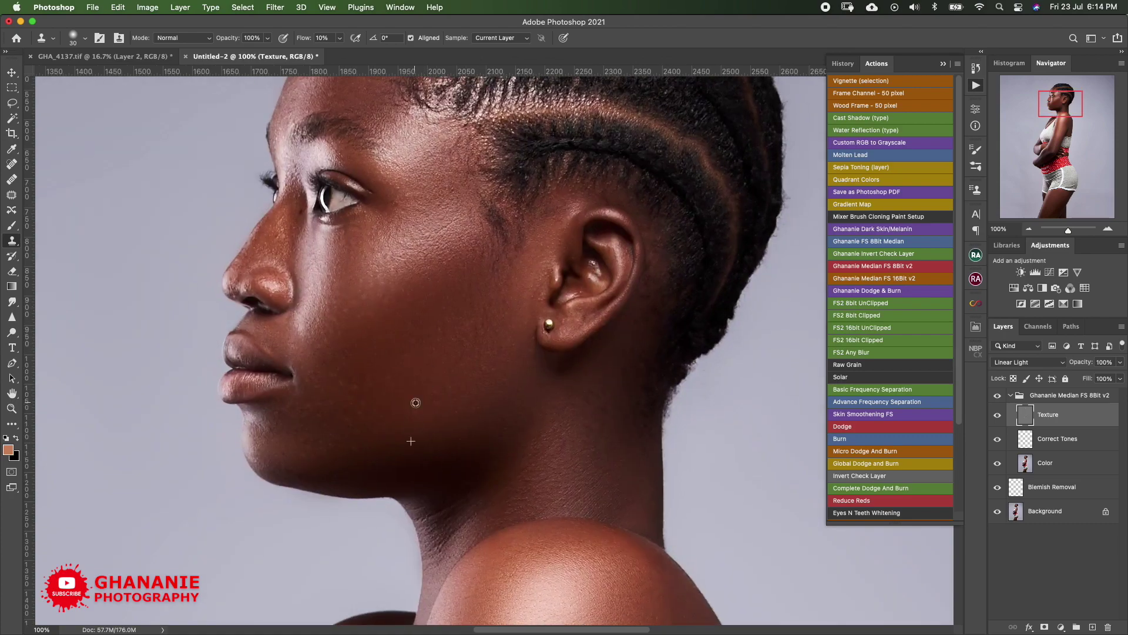
scroll(349, 423, left, 2)
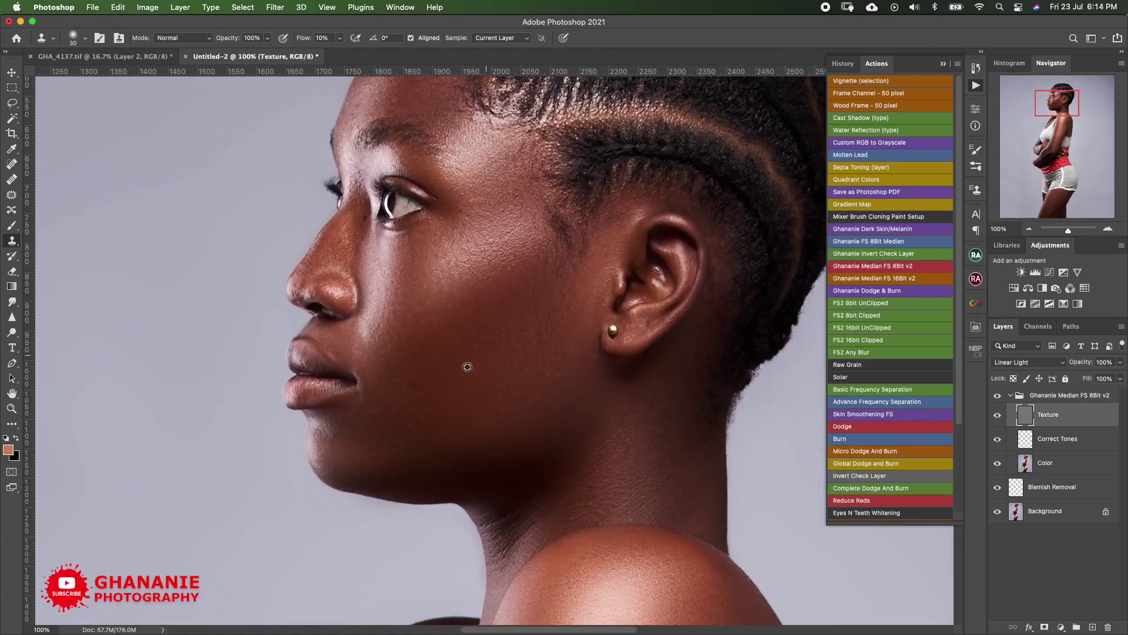
scroll(466, 365, up, 4)
scroll(466, 365, right, 2)
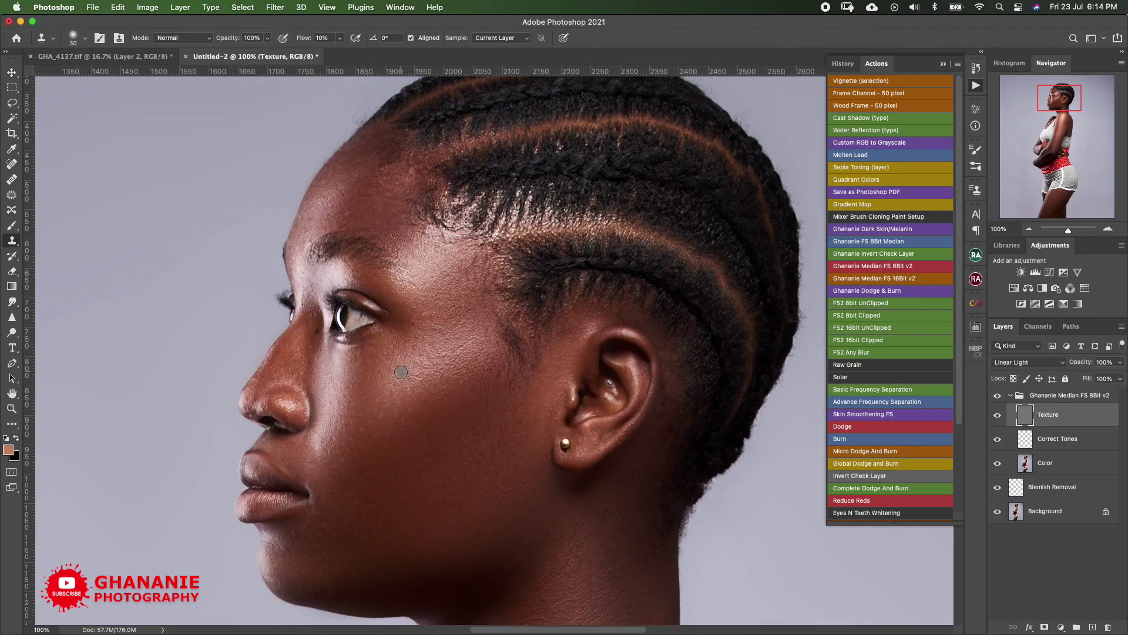
scroll(408, 363, right, 2)
scroll(379, 312, down, 3)
scroll(407, 281, down, 3)
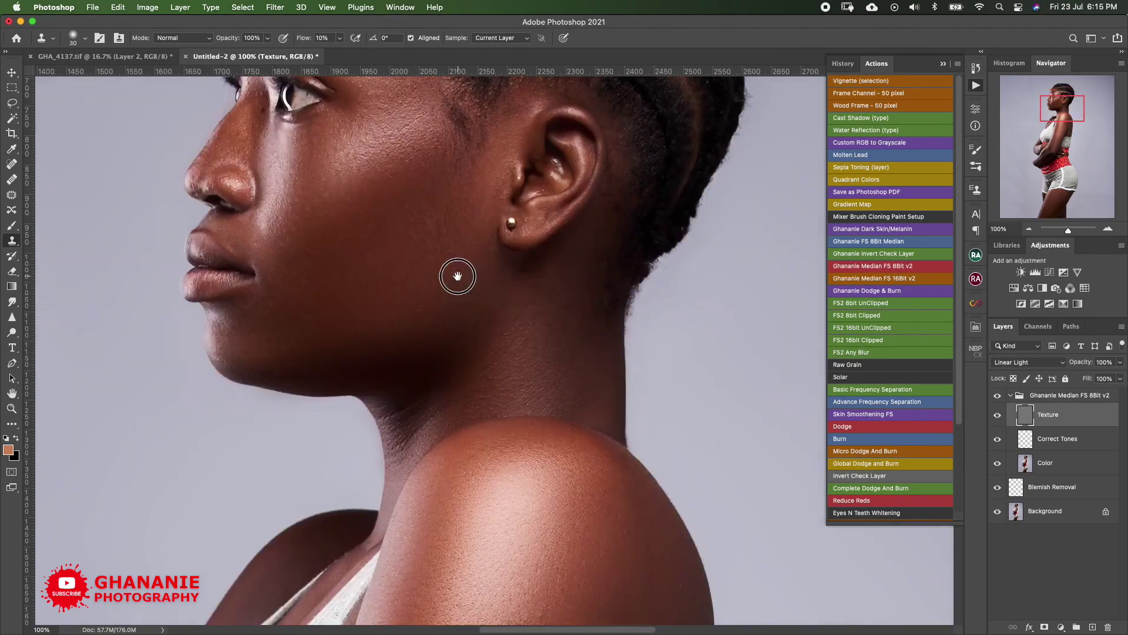
key(super+minus)
key(super+minus)
key(super+minus)
key(super+minus)
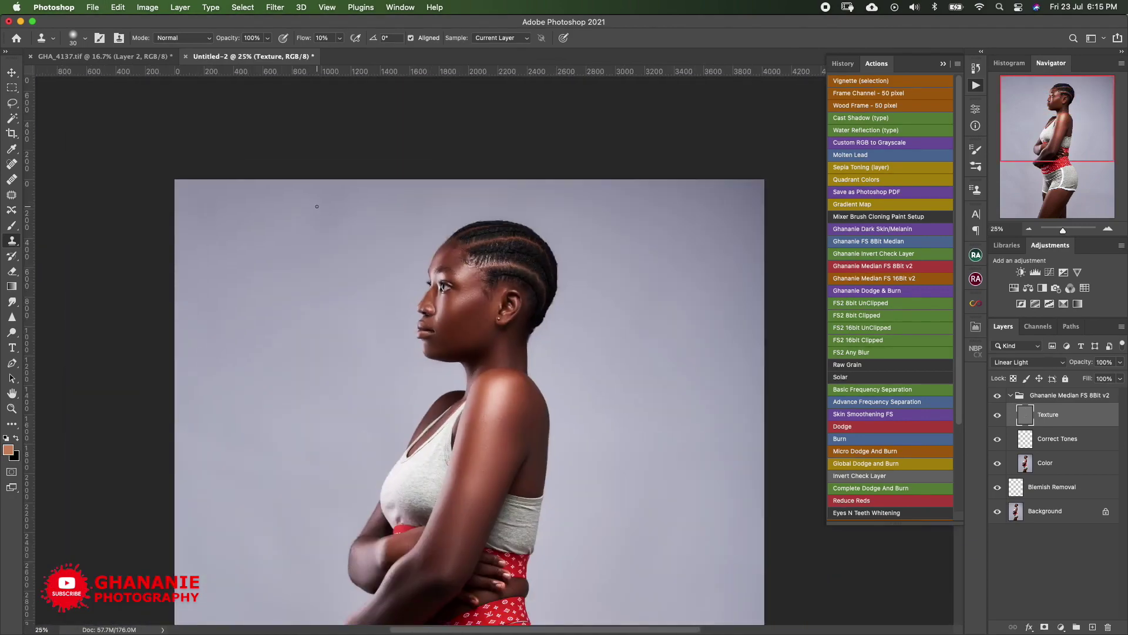
key(super+s)
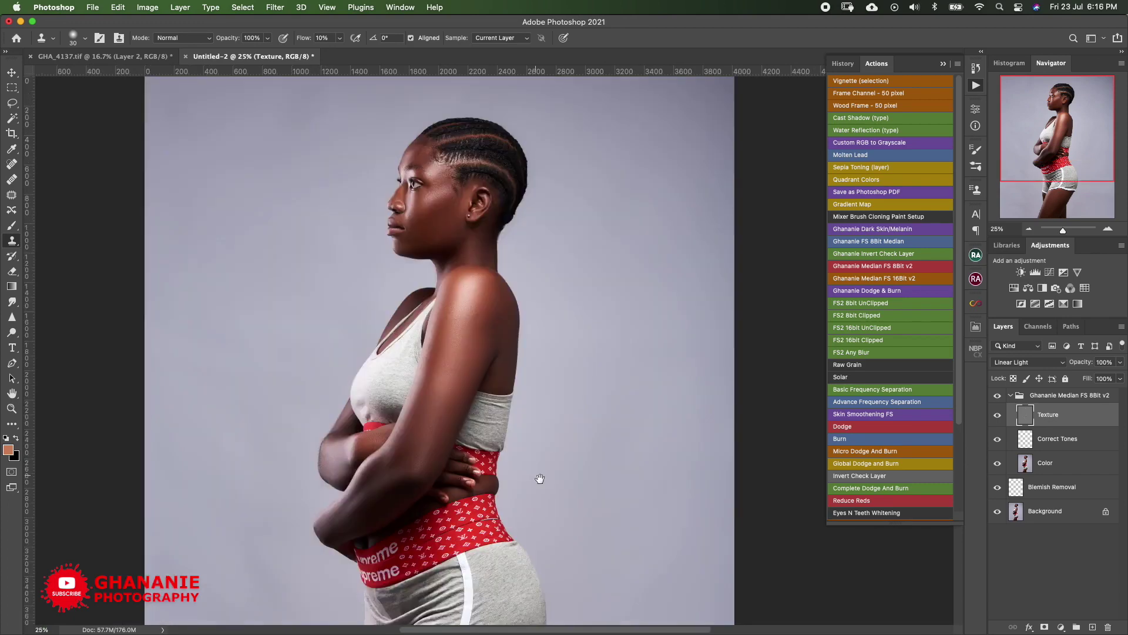
drag(536, 479, 567, 364)
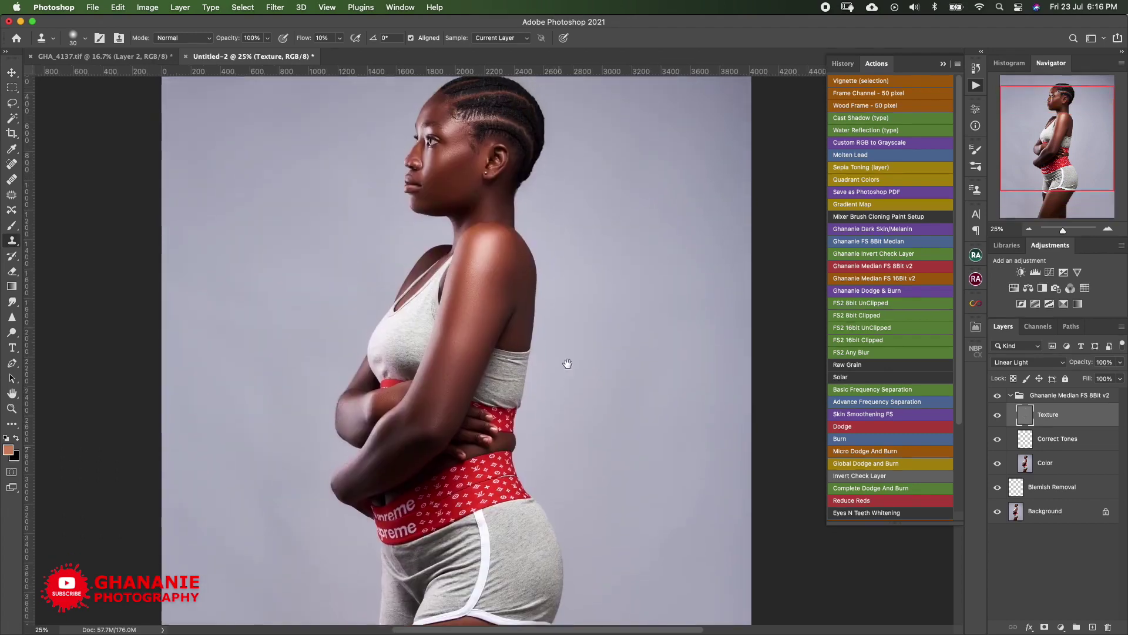
scroll(567, 364, up, 3)
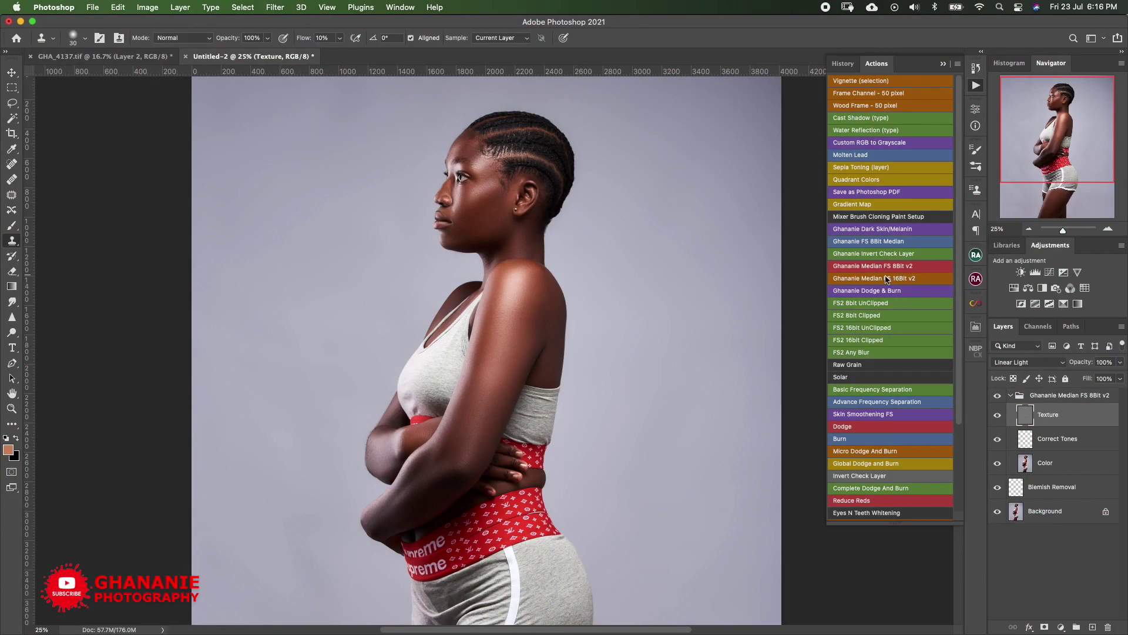
- Run the Ghananie Dodge & Burn action, move its group above Median FS, and expand it
click(882, 290)
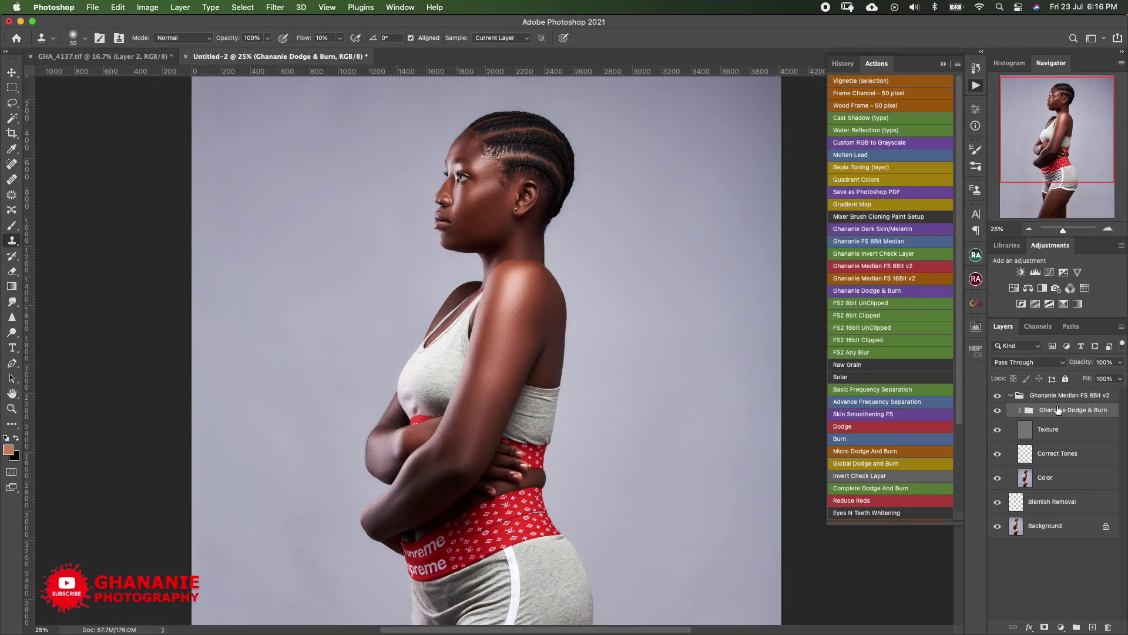
drag(1042, 409, 1043, 392)
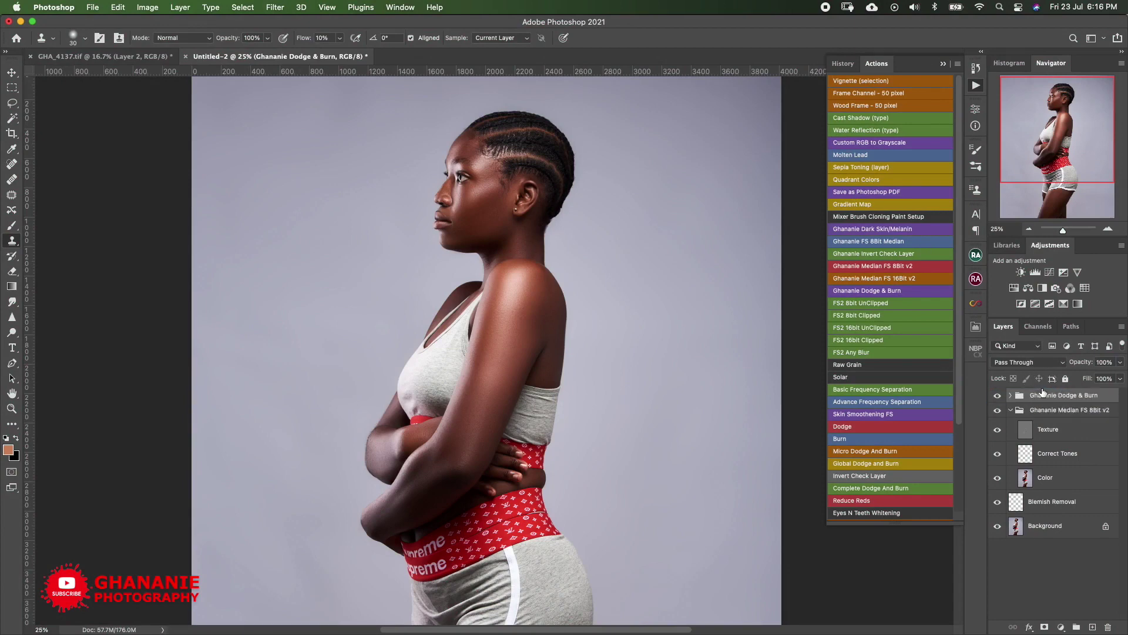
click(1011, 395)
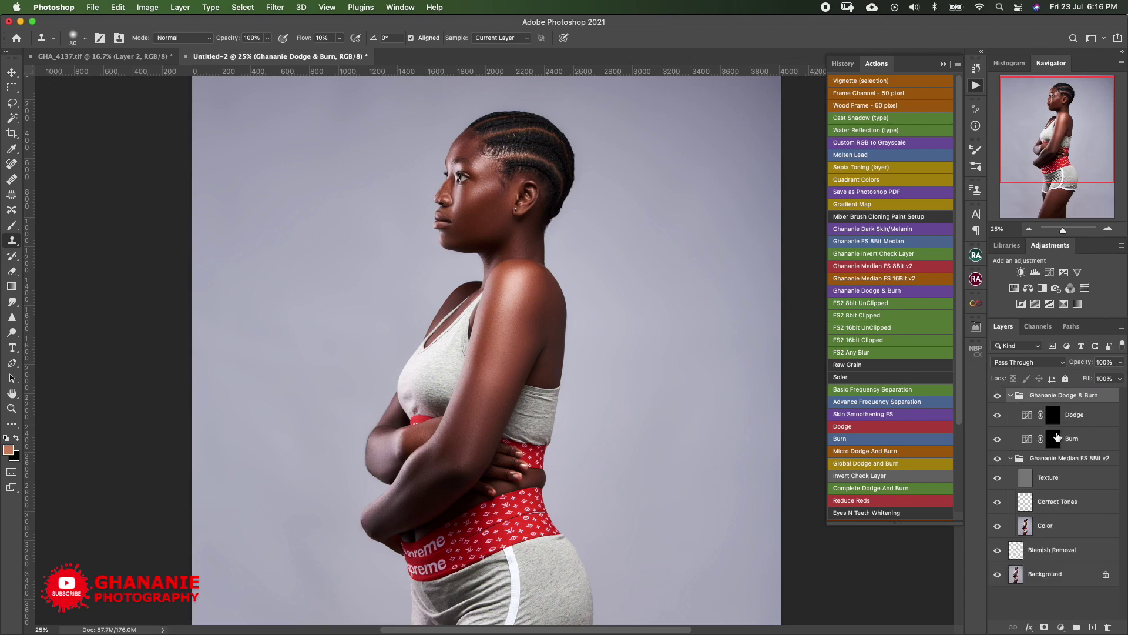
- Target the Dodge layer mask with the Brush tool, painting in white
click(1047, 418)
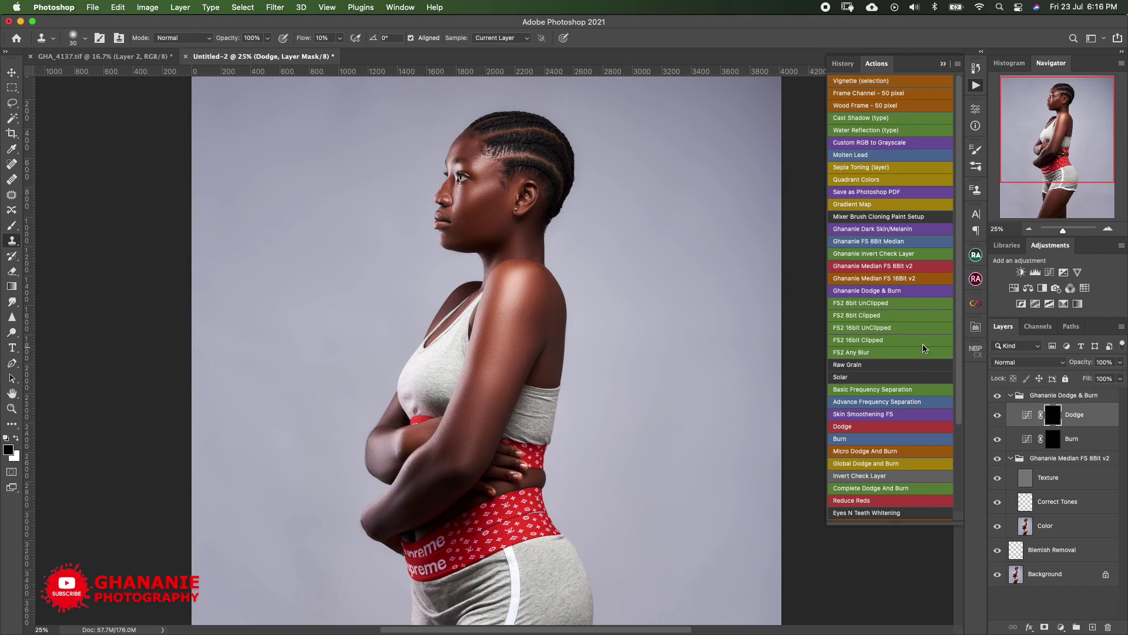
scroll(557, 320, up, 3)
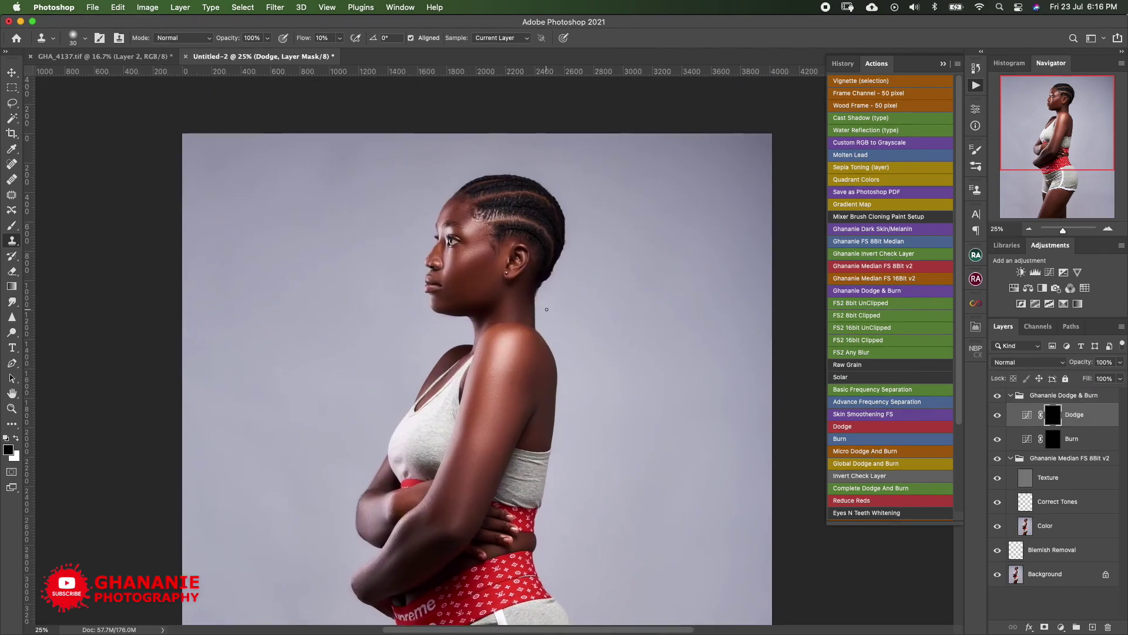
key(b)
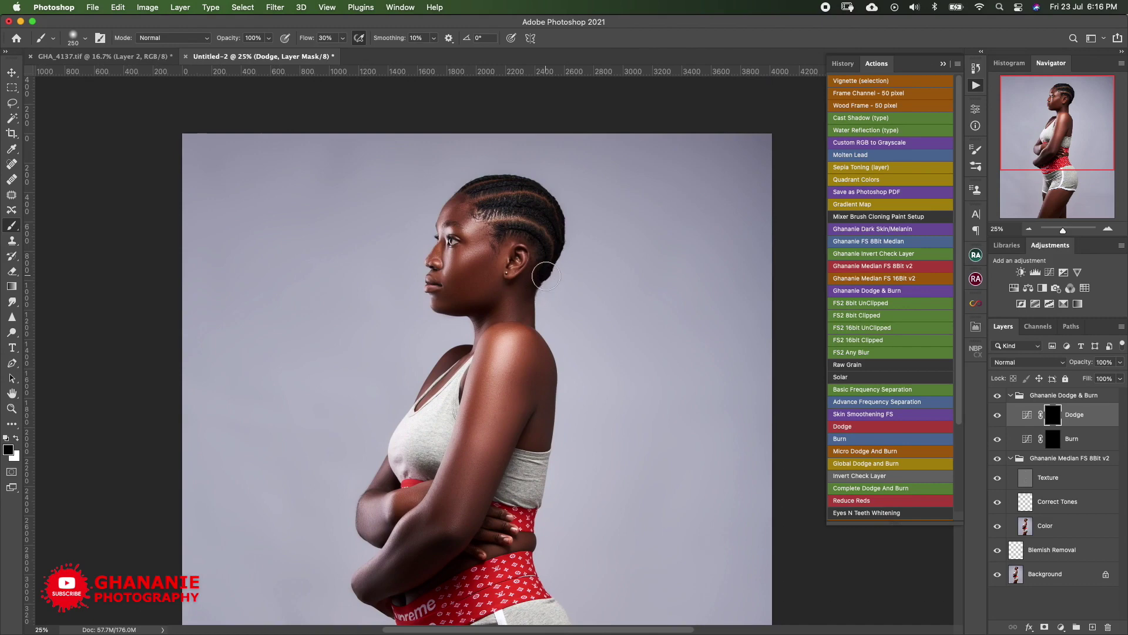
key(o)
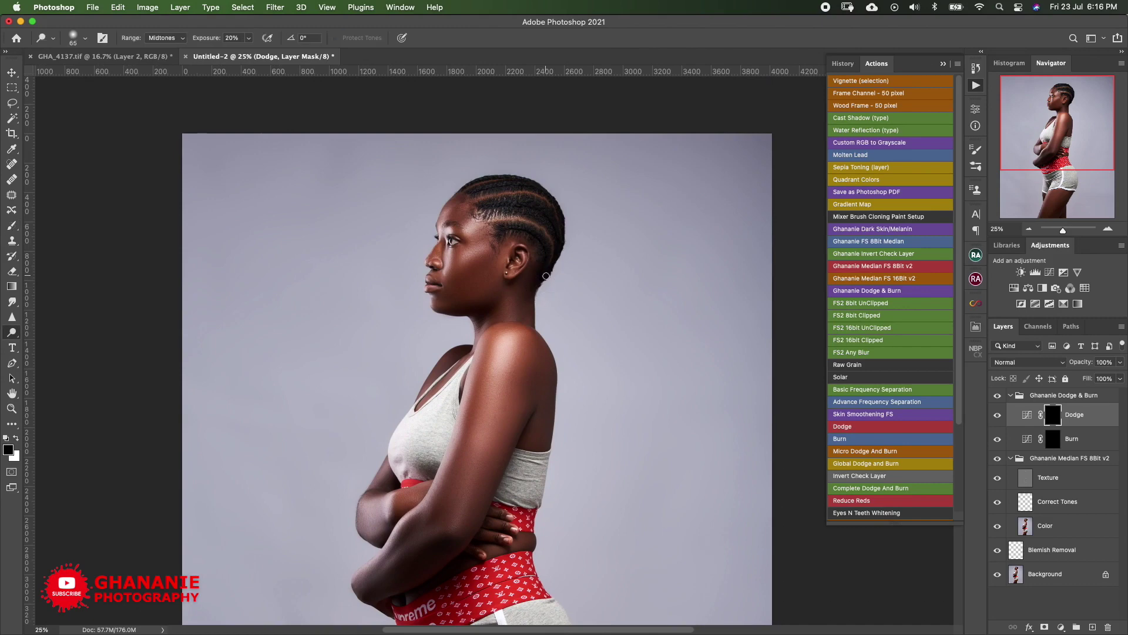
key(b)
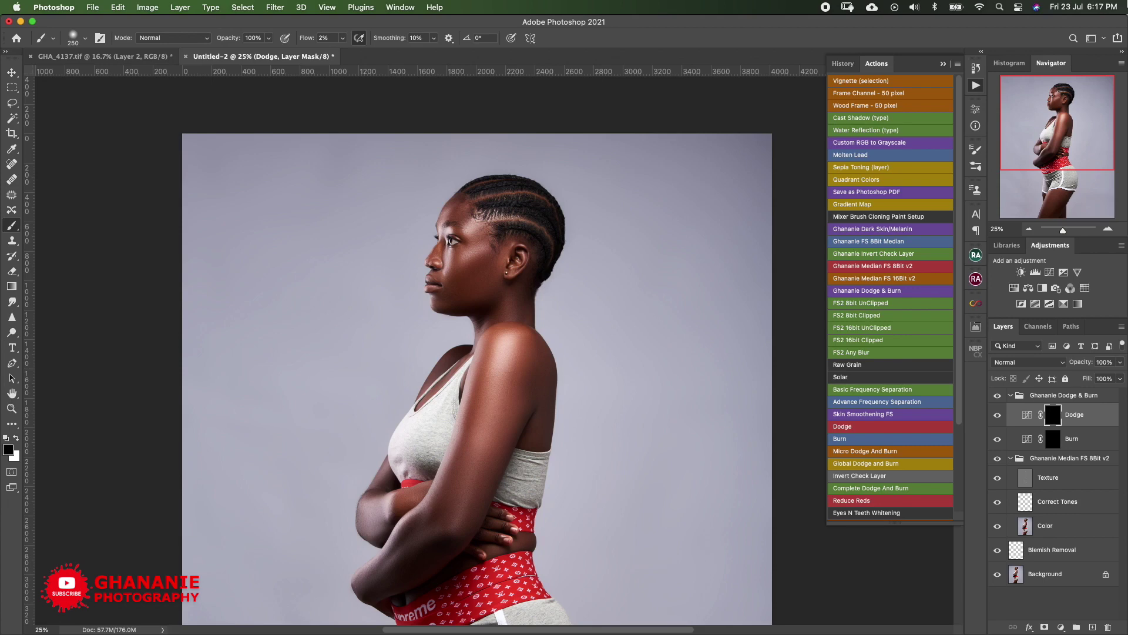
key(x)
- Resize the brush for soft dodging on the cheek
scroll(496, 345, right, 2)
scroll(509, 344, left, 1)
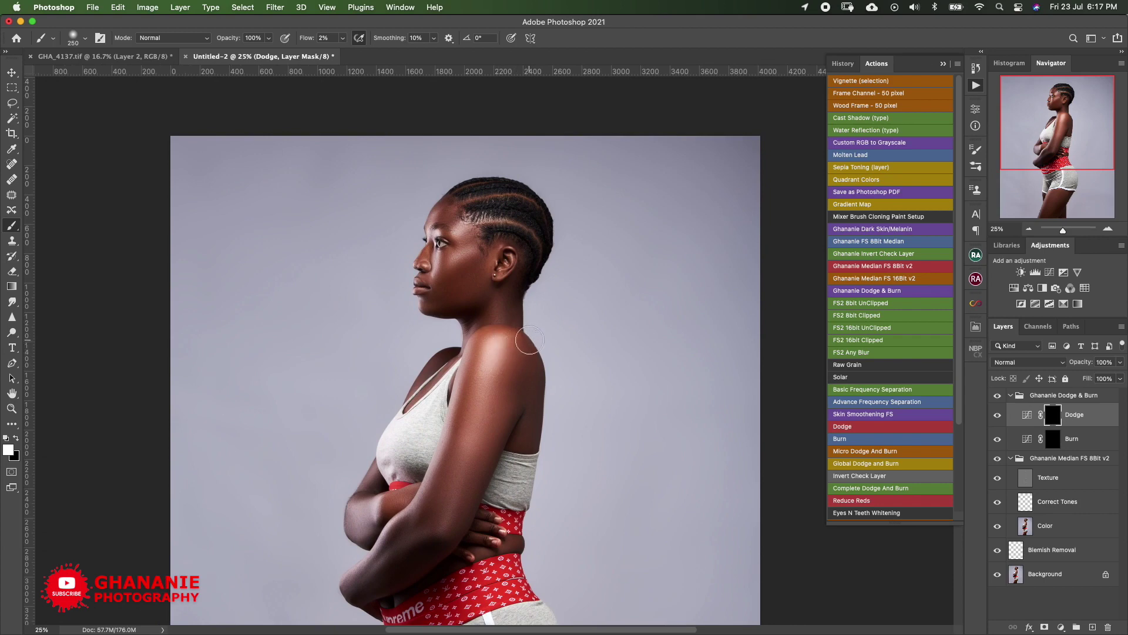
key(bracketright)
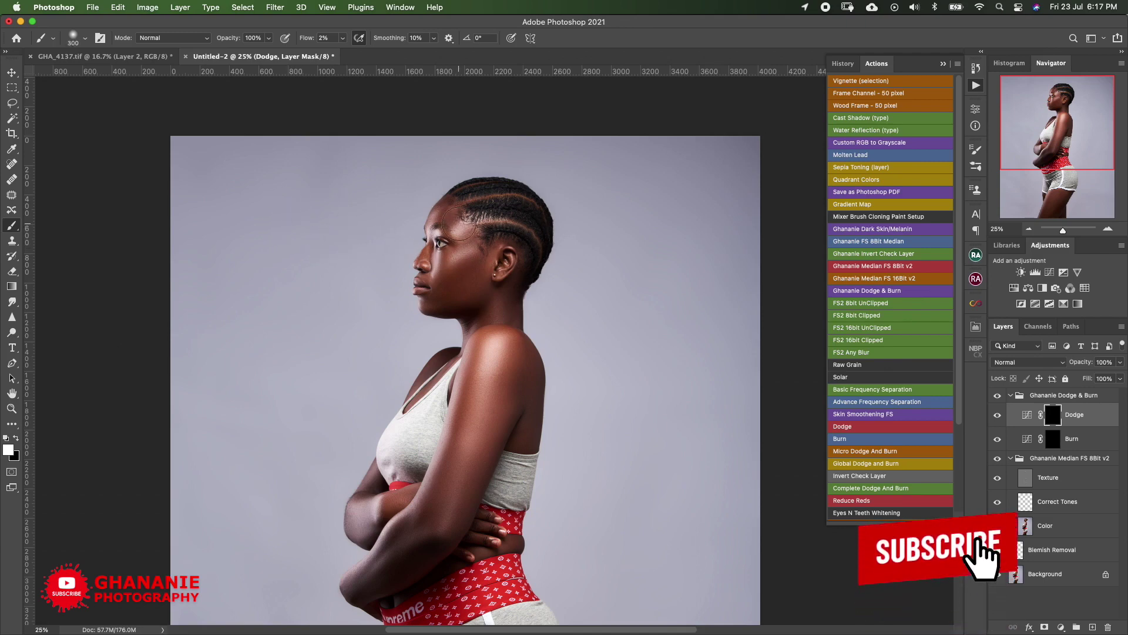
key(bracketleft)
key(bracketleft)
key(bracketleft)
key(bracketleft)
key(bracketleft)
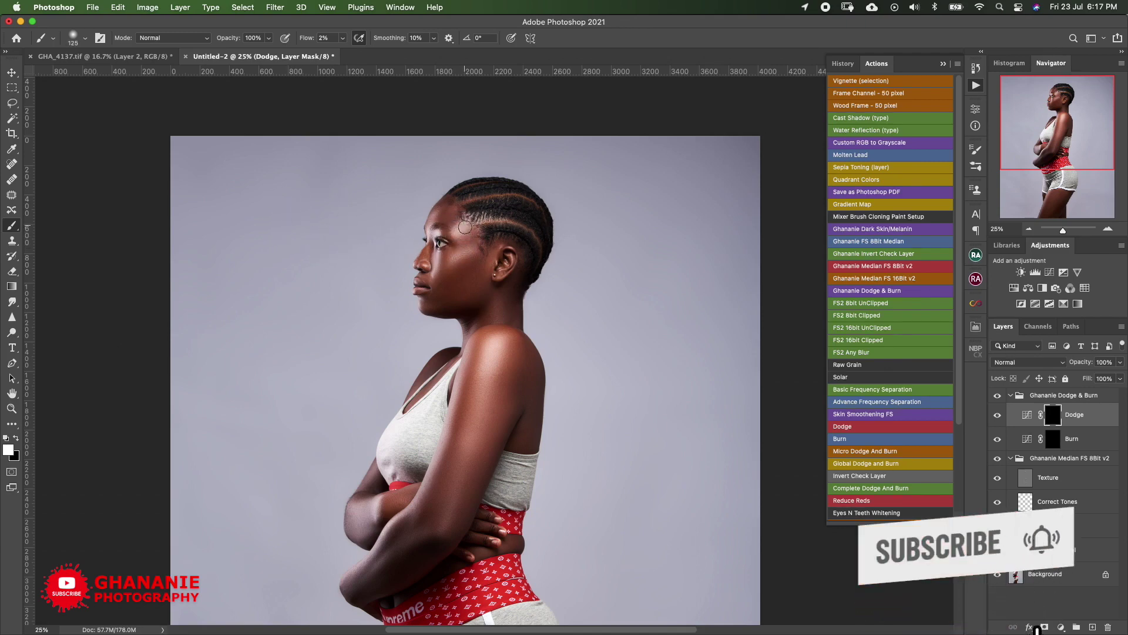
key(bracketright)
key(bracketright)
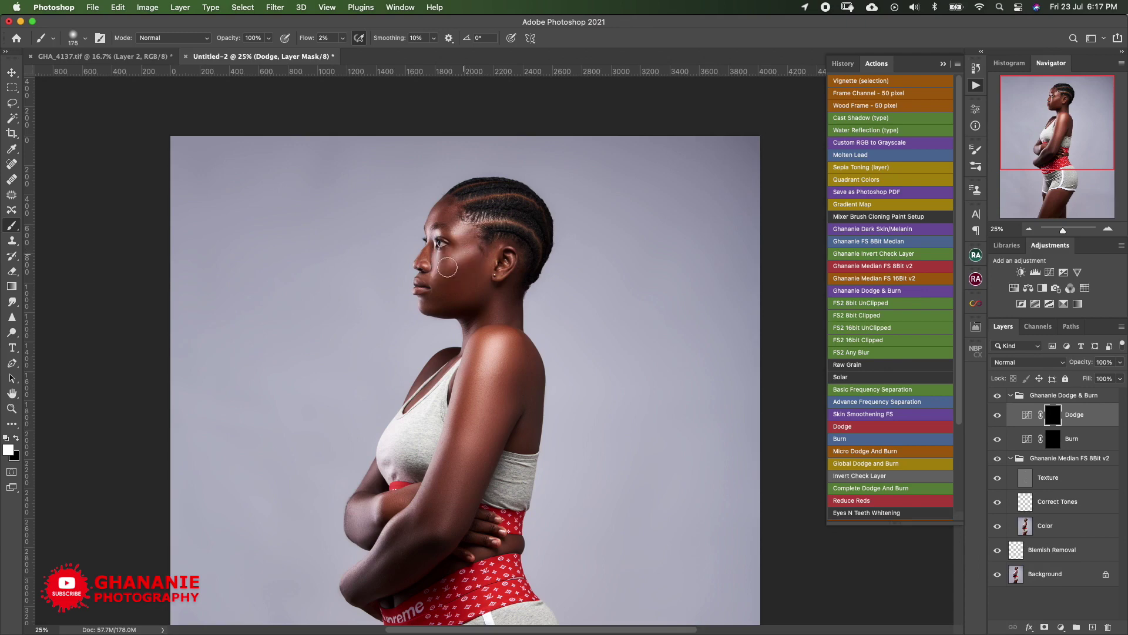
key(bracketleft)
key(bracketleft)
key(bracketleft)
key(bracketleft)
key(bracketleft)
key(bracketright)
key(bracketright)
key(bracketright)
key(bracketright)
key(bracketright)
- Brighten the forearm with a soft dodge stroke
drag(494, 294, 486, 252)
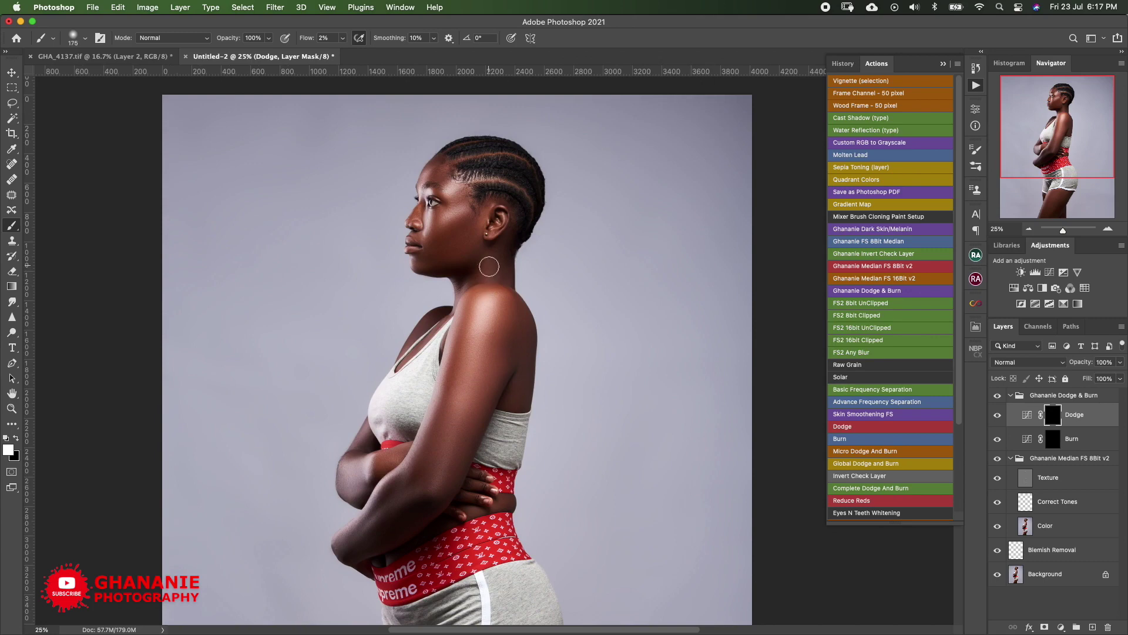
key(bracketright)
key(bracketleft)
key(bracketleft)
drag(576, 400, 571, 291)
key(bracketright)
key(bracketright)
key(bracketright)
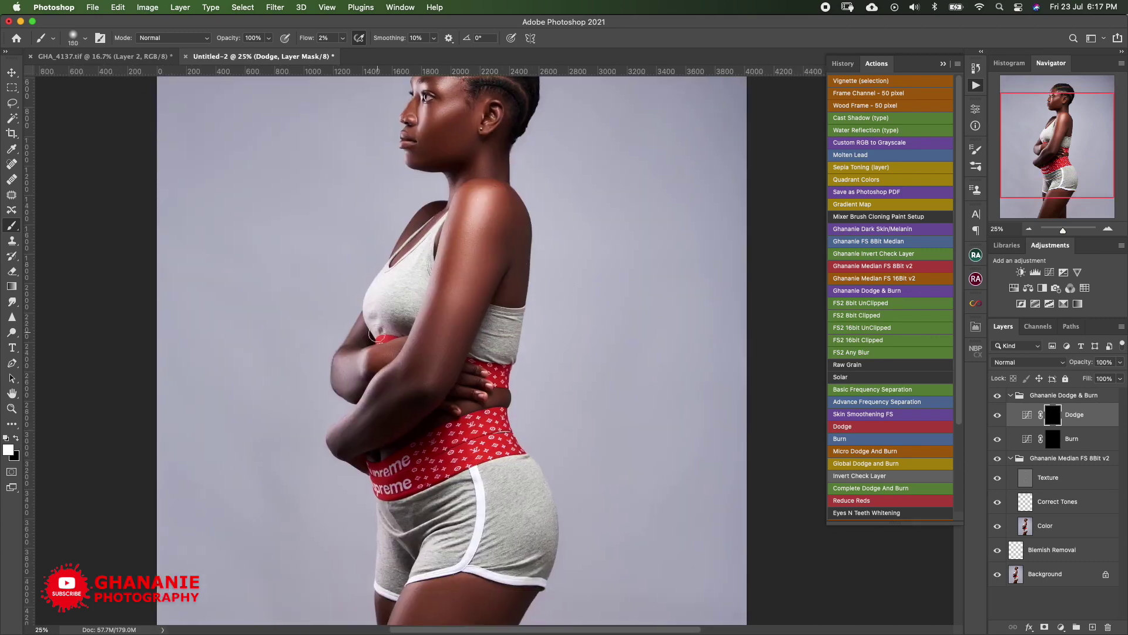
mouse_move(353, 371)
mouse_down()
mouse_move(335, 377)
mouse_move(345, 368)
mouse_up()
- Brighten the shoulder and upper arm with a medium brush, undoing an overly strong first stroke
key(bracketleft)
key(bracketleft)
key(bracketright)
key(bracketright)
key(bracketright)
key(bracketright)
key(bracketright)
key(bracketright)
key(bracketright)
drag(486, 205, 484, 200)
key(super+z)
key(bracketleft)
key(bracketleft)
key(bracketleft)
key(bracketleft)
key(bracketleft)
key(bracketleft)
key(bracketleft)
drag(469, 207, 474, 240)
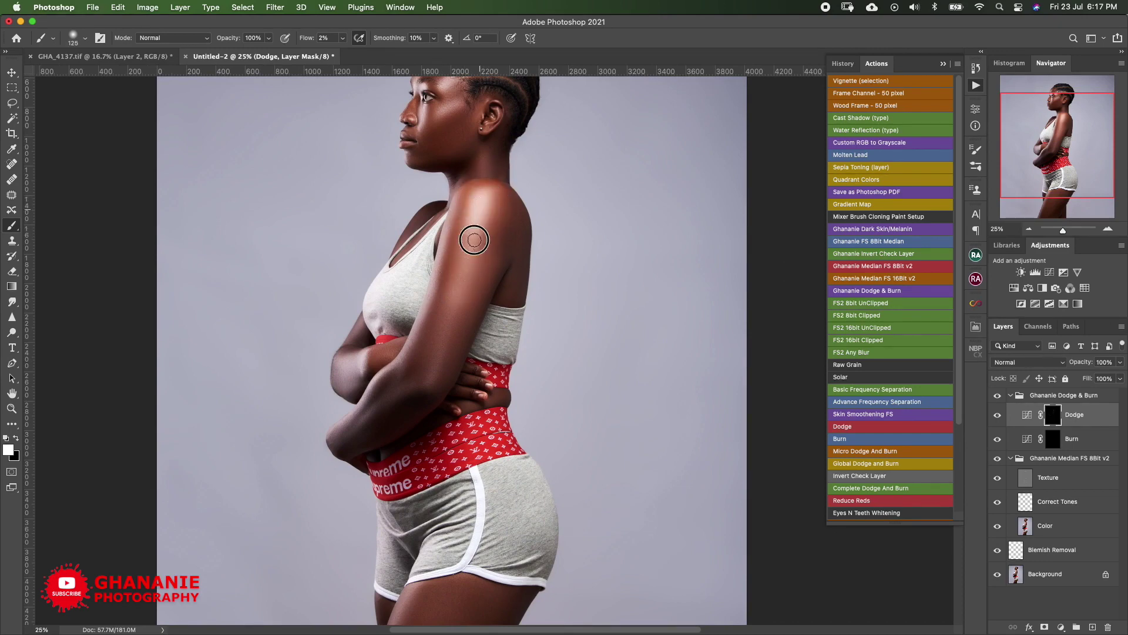
- Add a faint dodge highlight on the thigh, then hide the effect to compare
scroll(501, 229, down, 5)
key(bracketright)
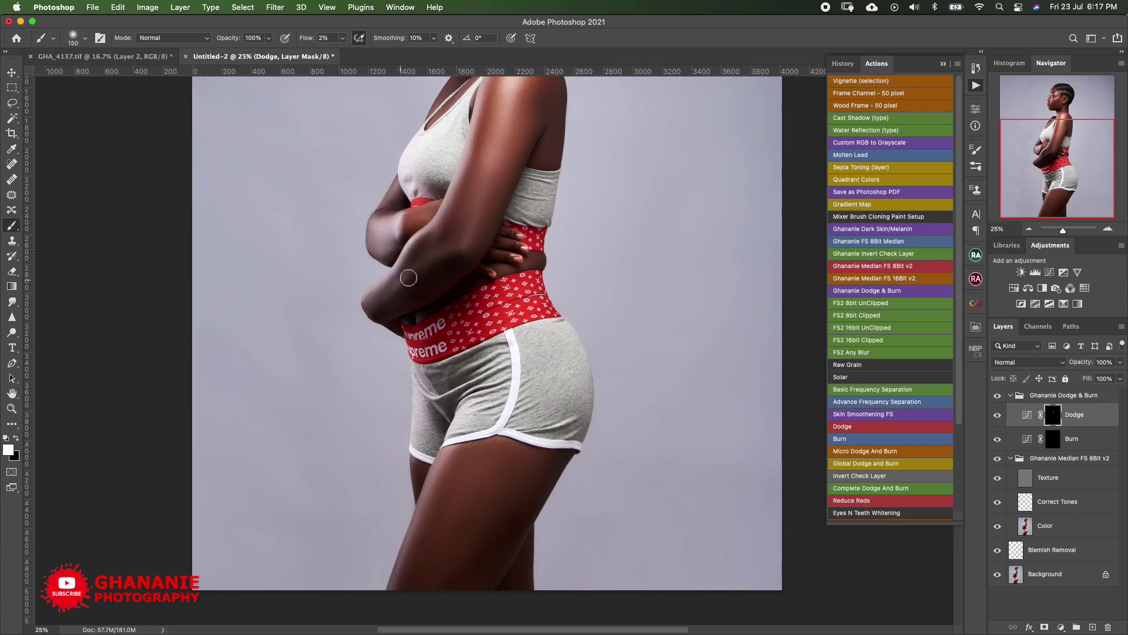
scroll(539, 233, down, 5)
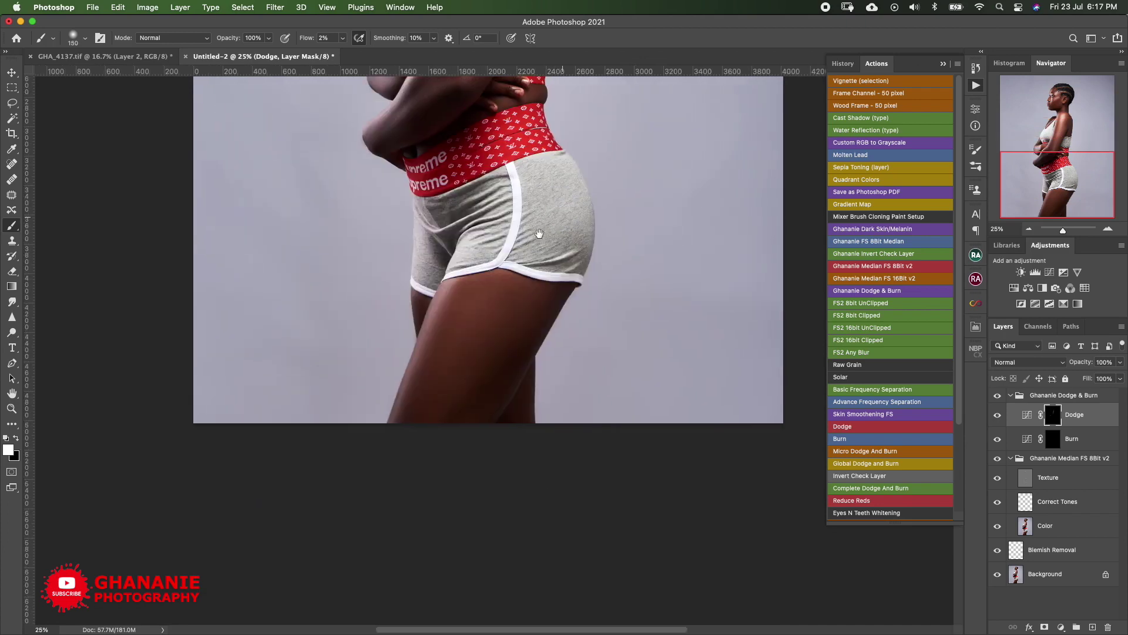
key(bracketright)
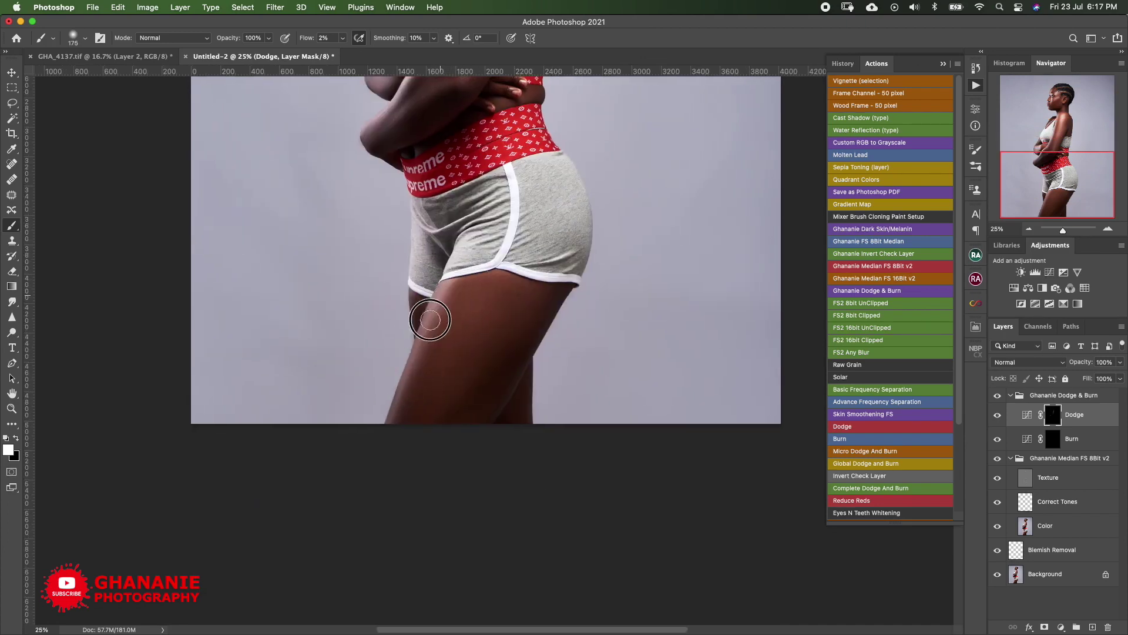
mouse_move(430, 319)
mouse_down()
mouse_move(443, 366)
mouse_move(506, 312)
mouse_up()
key(bracketright)
key(bracketright)
key(bracketright)
key(bracketright)
key(bracketright)
key(bracketright)
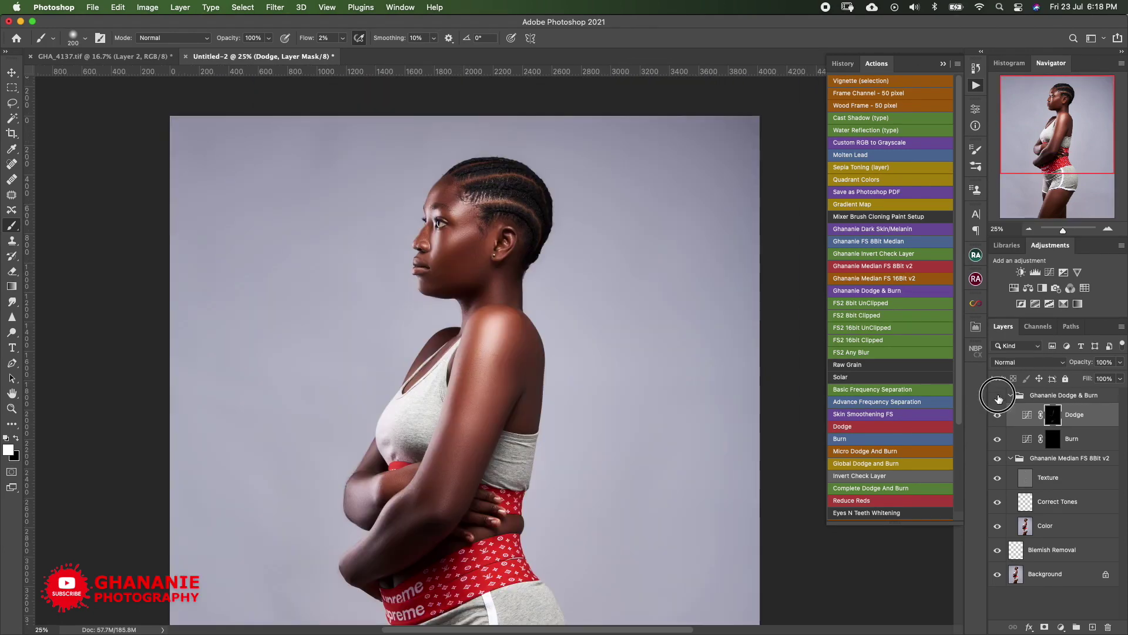
click(998, 398)
- Re-show the Dodge & Burn group, target the Burn mask, and size the brush for cheek shadows
click(998, 397)
click(1053, 440)
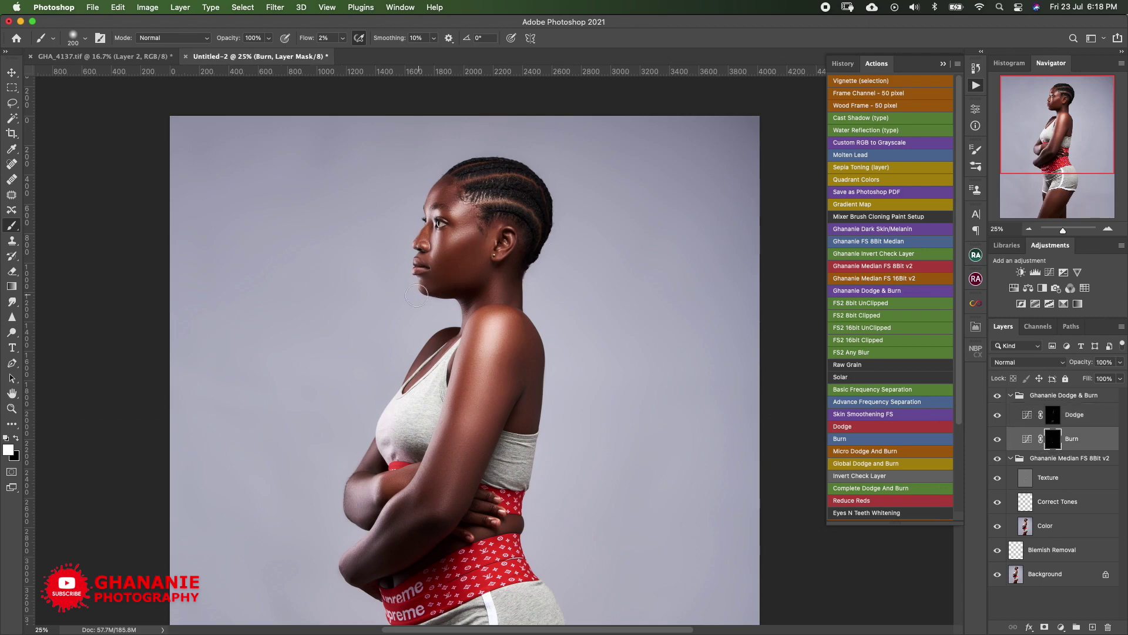
drag(473, 297, 530, 281)
key(bracketright)
key(bracketright)
key(bracketright)
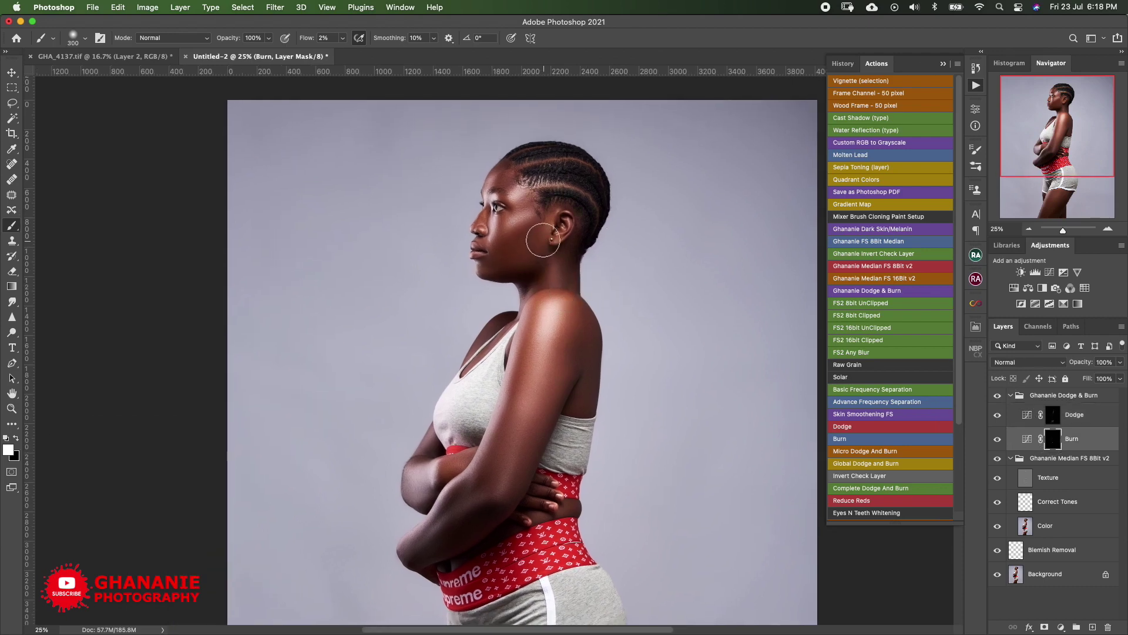
key(bracketleft)
key(bracketleft)
key(bracketleft)
key(bracketleft)
- Deepen shadows along the shoulder and thigh, then fit the whole photo on screen
key(bracketleft)
key(bracketleft)
key(bracketleft)
key(bracketleft)
drag(593, 380, 600, 315)
key(bracketleft)
key(bracketleft)
key(bracketleft)
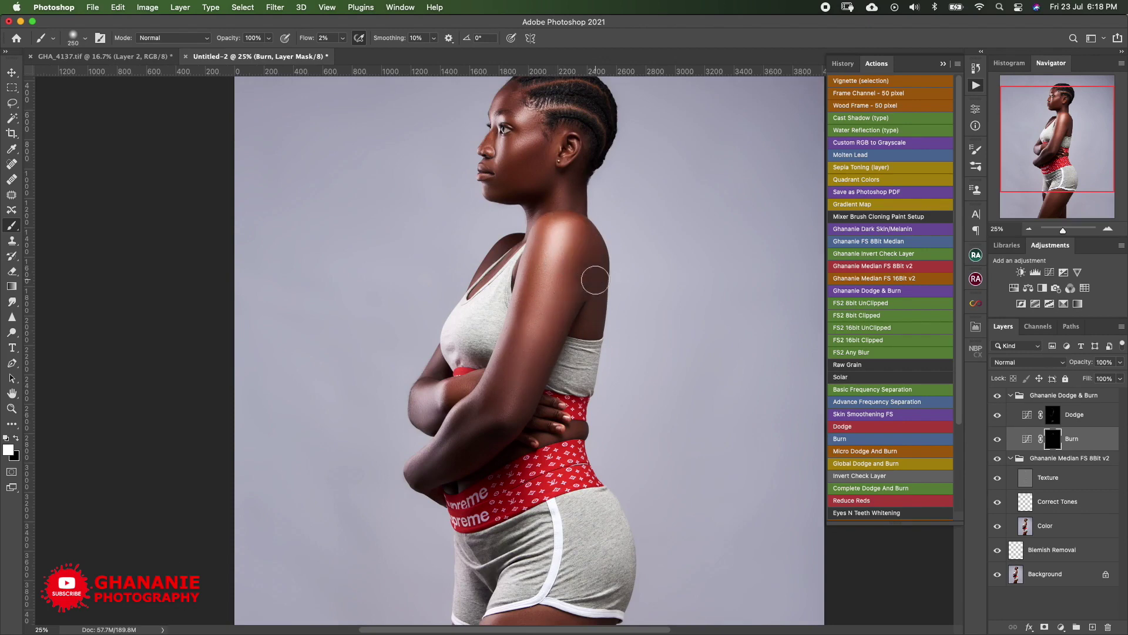
scroll(620, 451, down, 5)
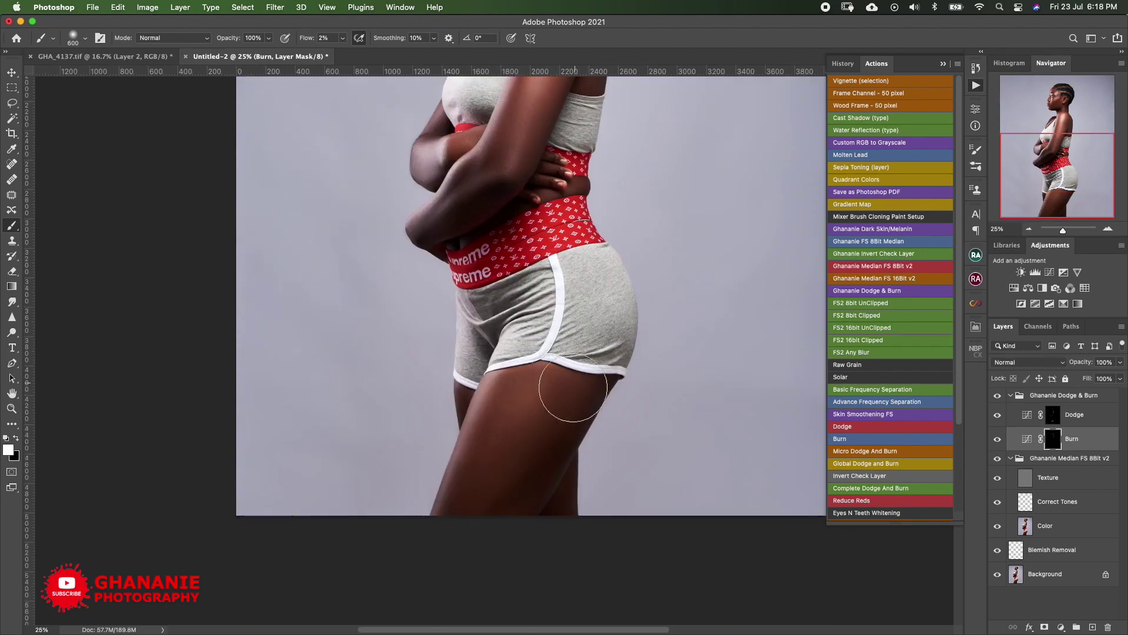
scroll(644, 486, up, 5)
scroll(625, 393, right, 2)
key(bracketright)
key(bracketright)
key(bracketright)
key(bracketright)
key(bracketright)
key(bracketright)
key(bracketright)
key(super+minus)
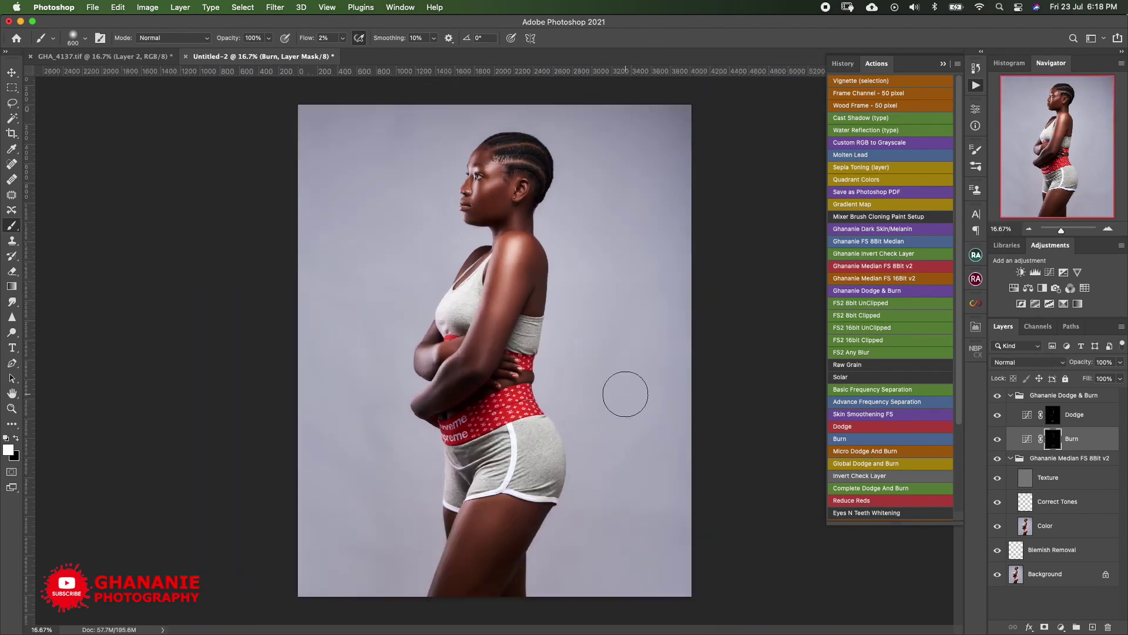
click(998, 395)
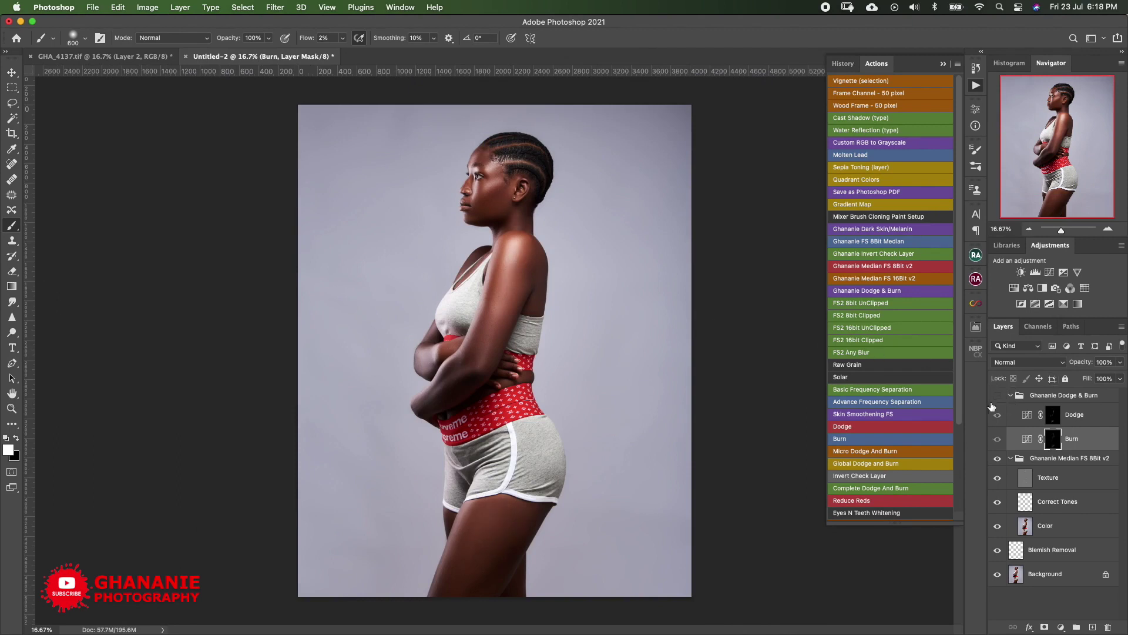
click(998, 395)
click(998, 396)
click(997, 457)
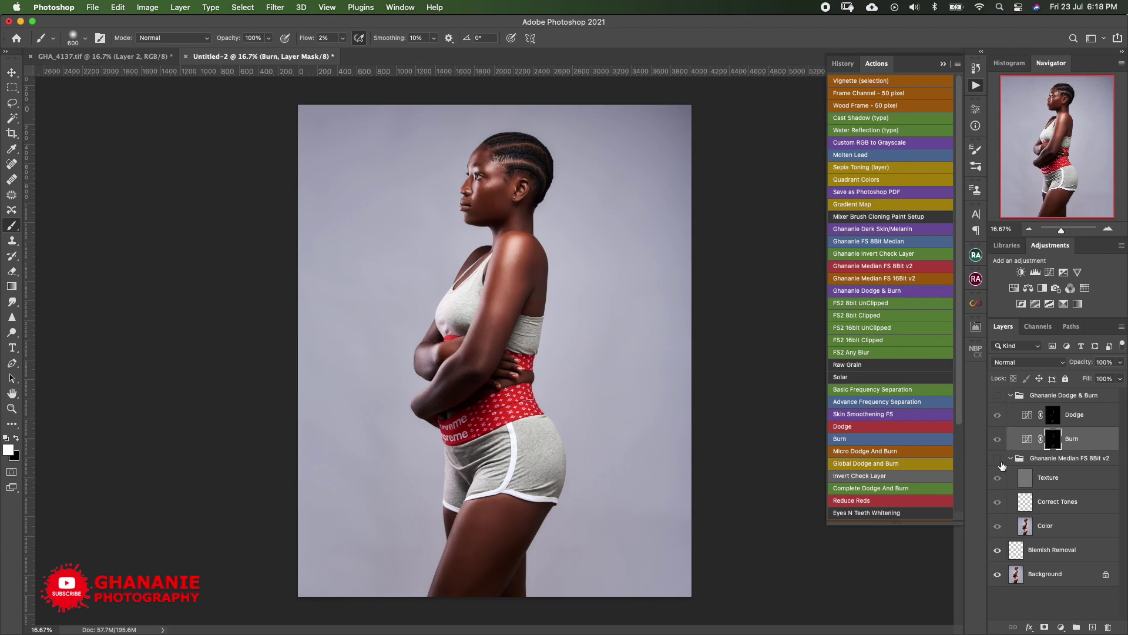
click(997, 458)
click(998, 397)
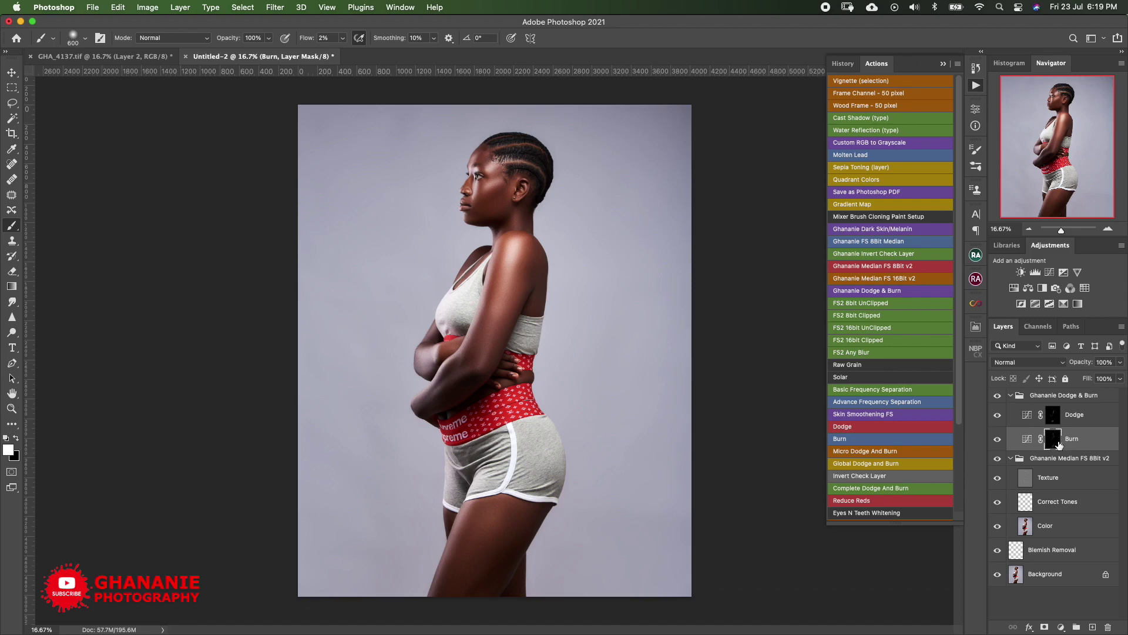
alt+click(1053, 442)
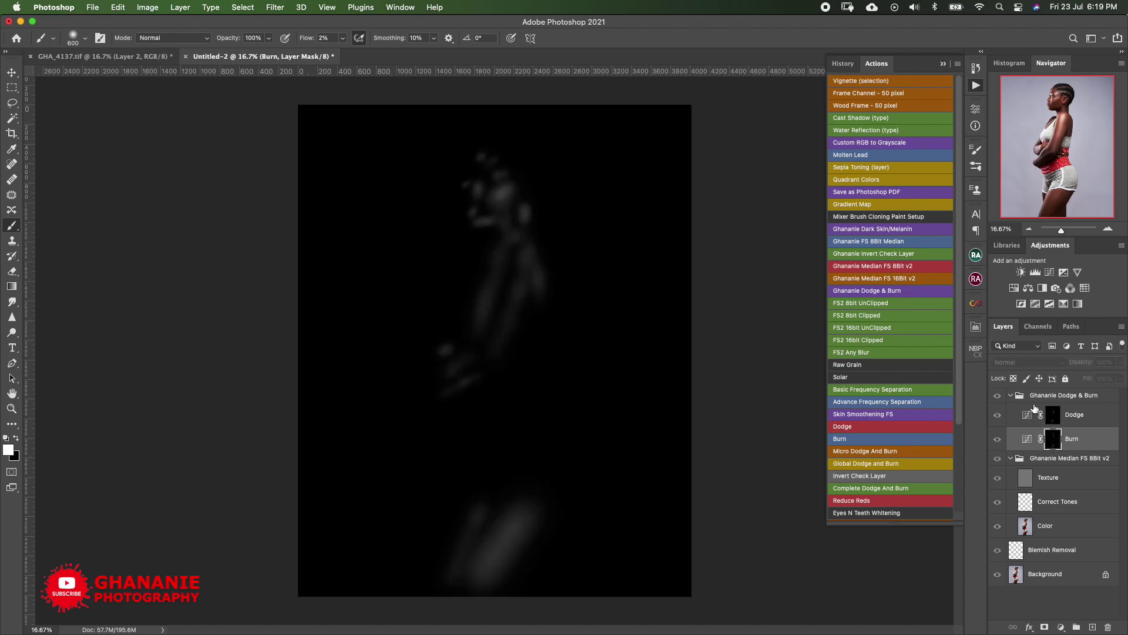
alt+click(1053, 416)
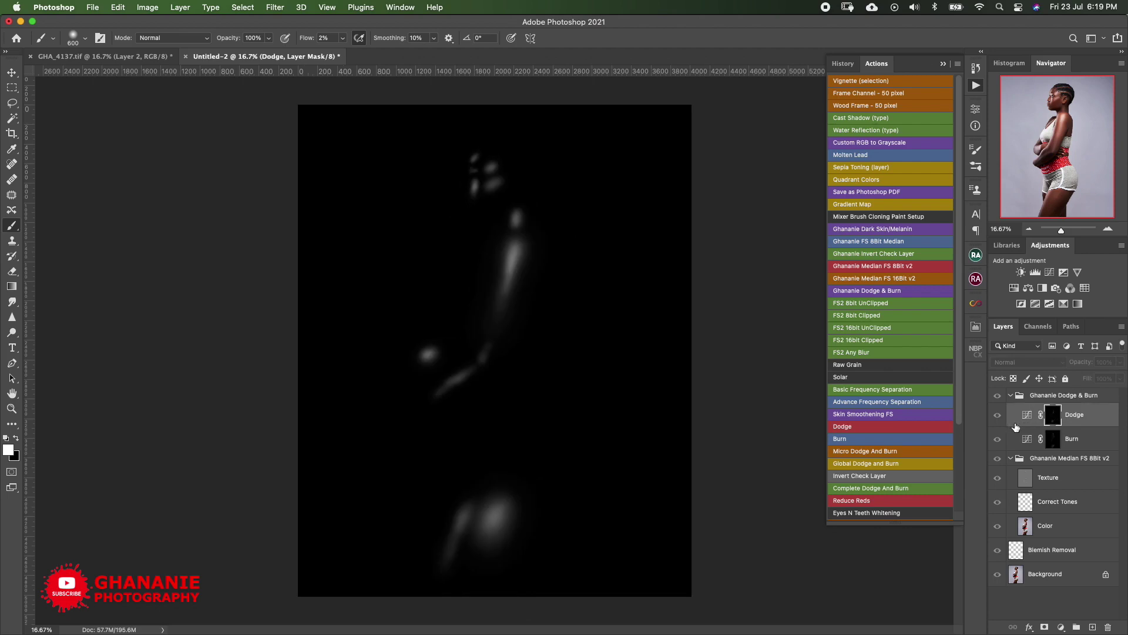
alt+click(1053, 416)
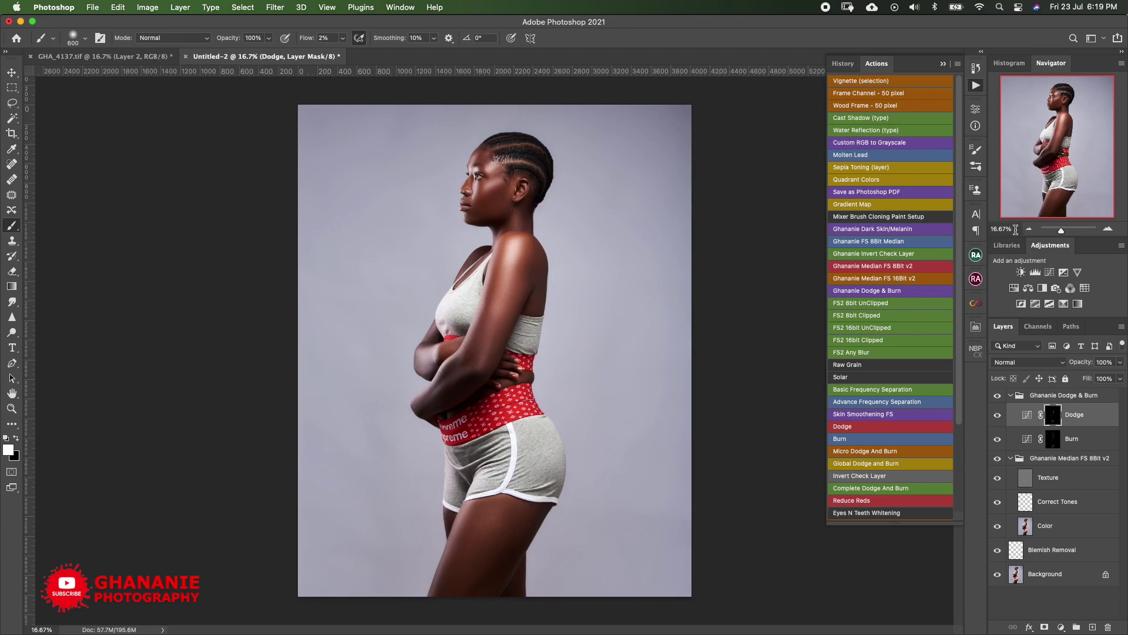
scroll(521, 133, up, 2)
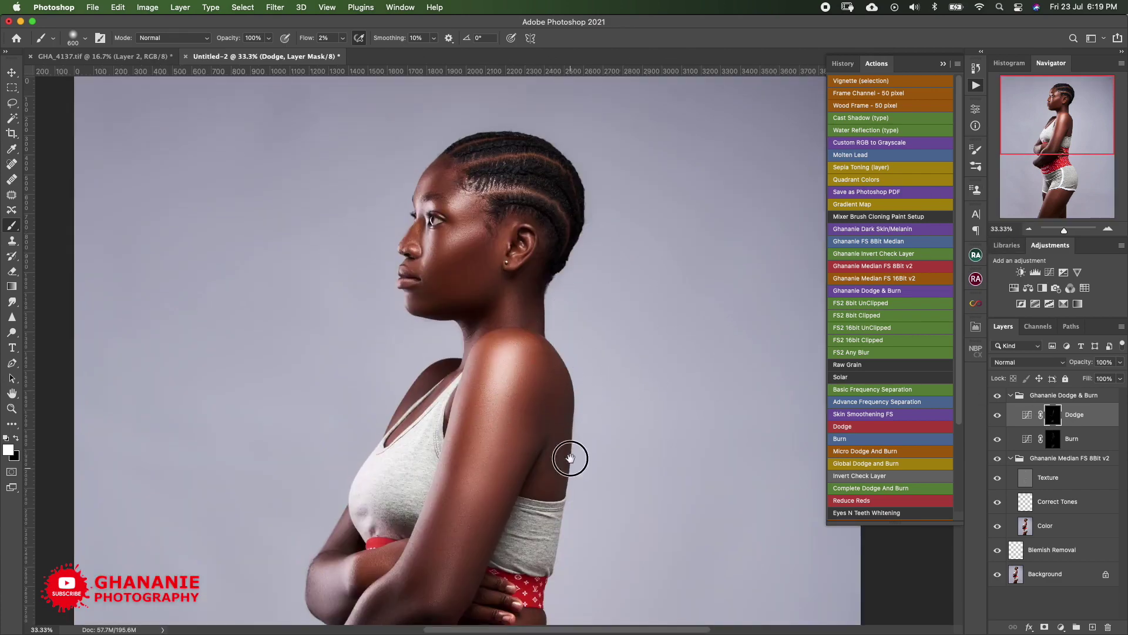
drag(572, 456, 607, 398)
scroll(633, 405, down, 2)
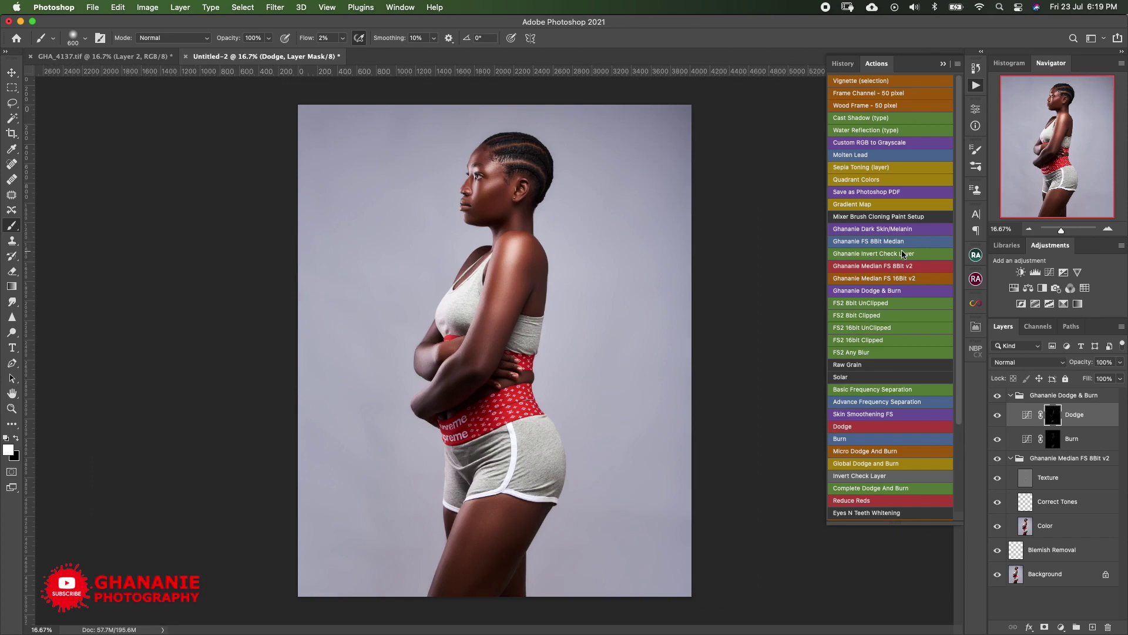
scroll(520, 294, up, 2)
scroll(596, 269, up, 5)
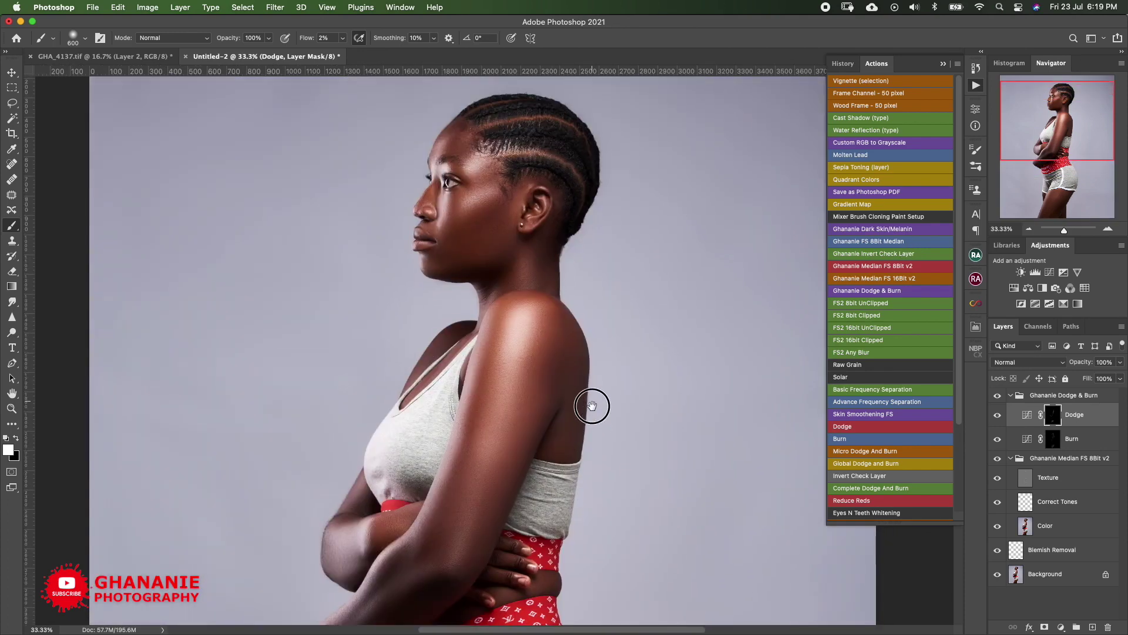
scroll(592, 379, up, 1)
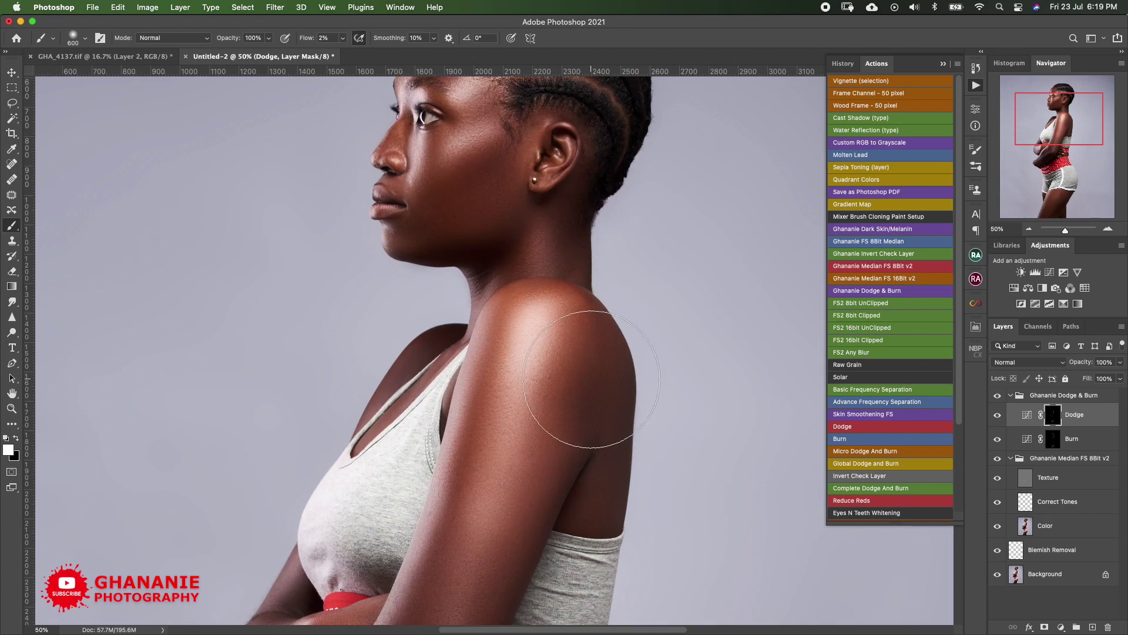
scroll(553, 326, down, 3)
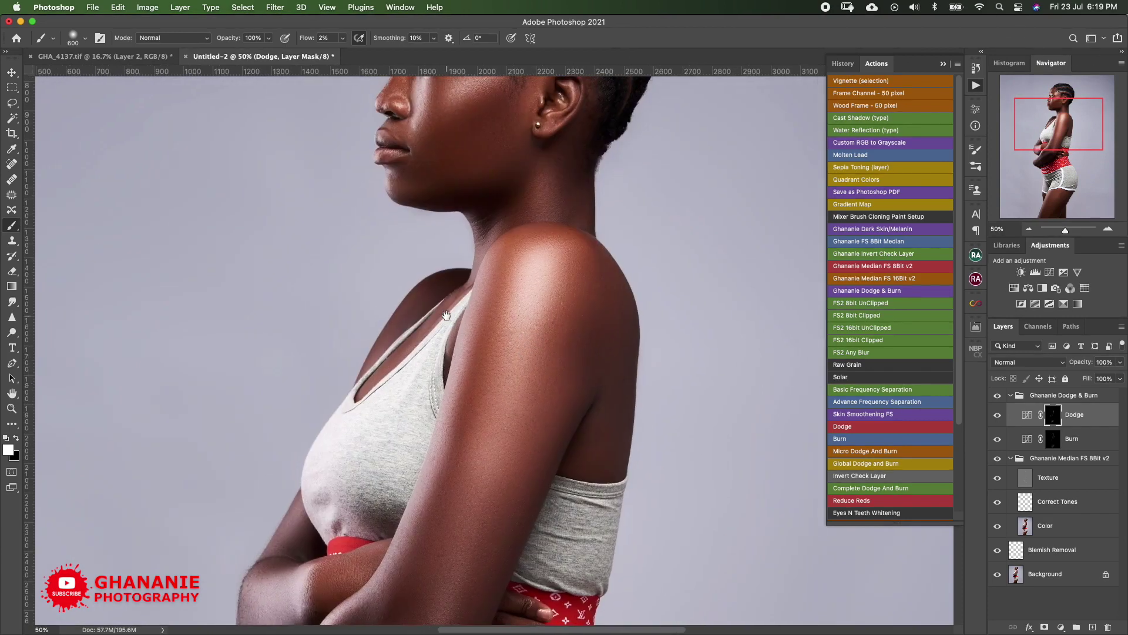
key(super+minus)
key(super+minus)
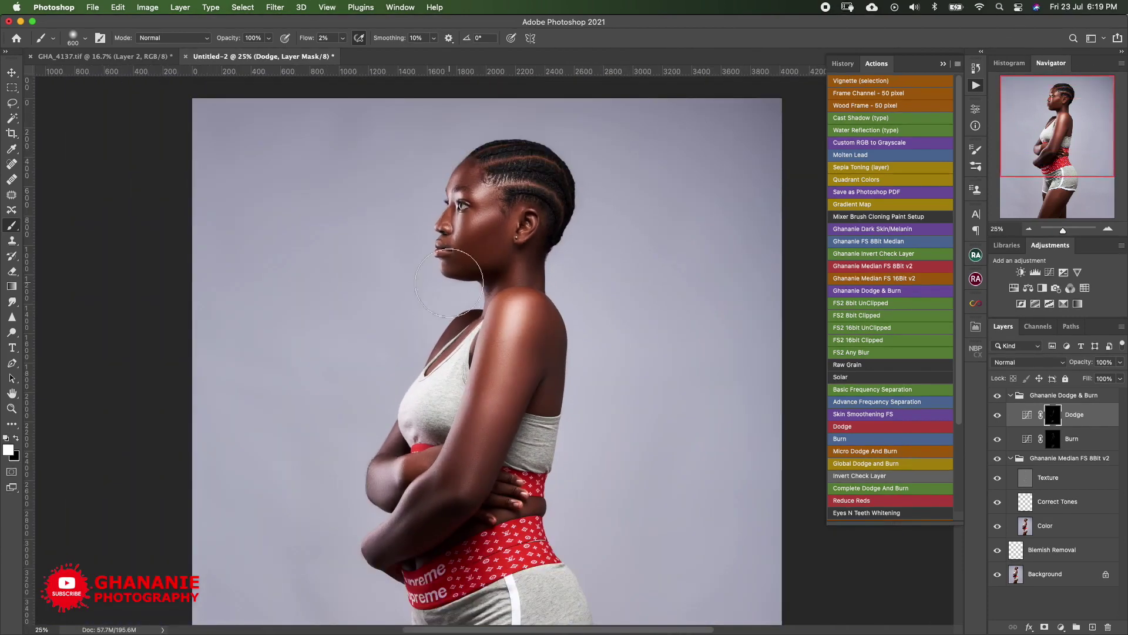
- Duplicate the Texture layer and set the Texture copy's blend mode to Soft Light
click(1030, 483)
key(super+j)
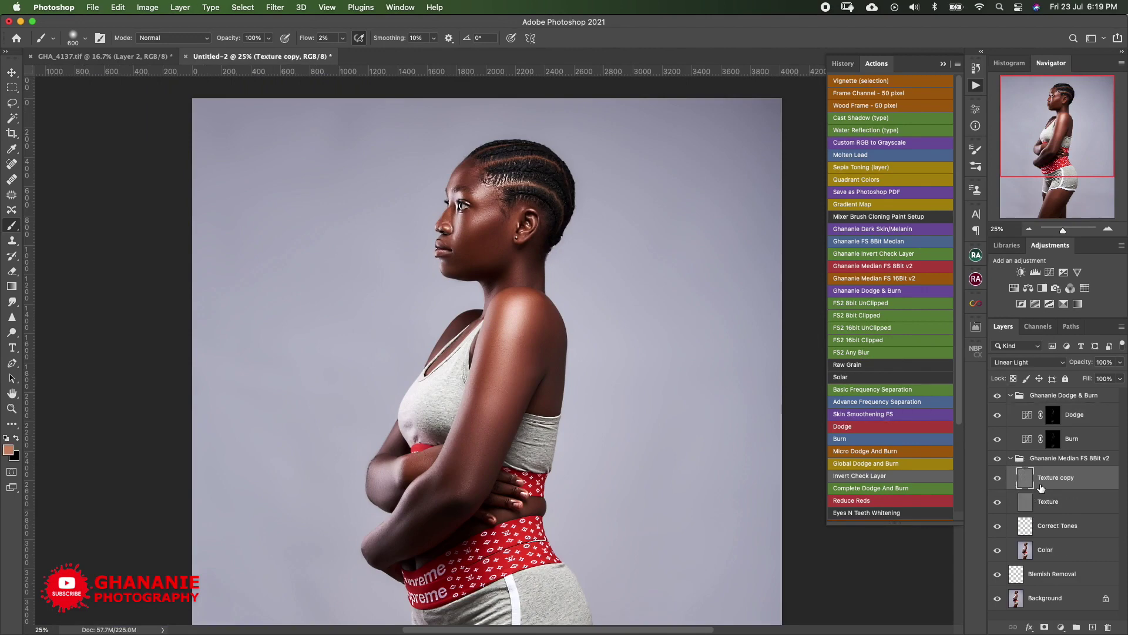
click(1050, 364)
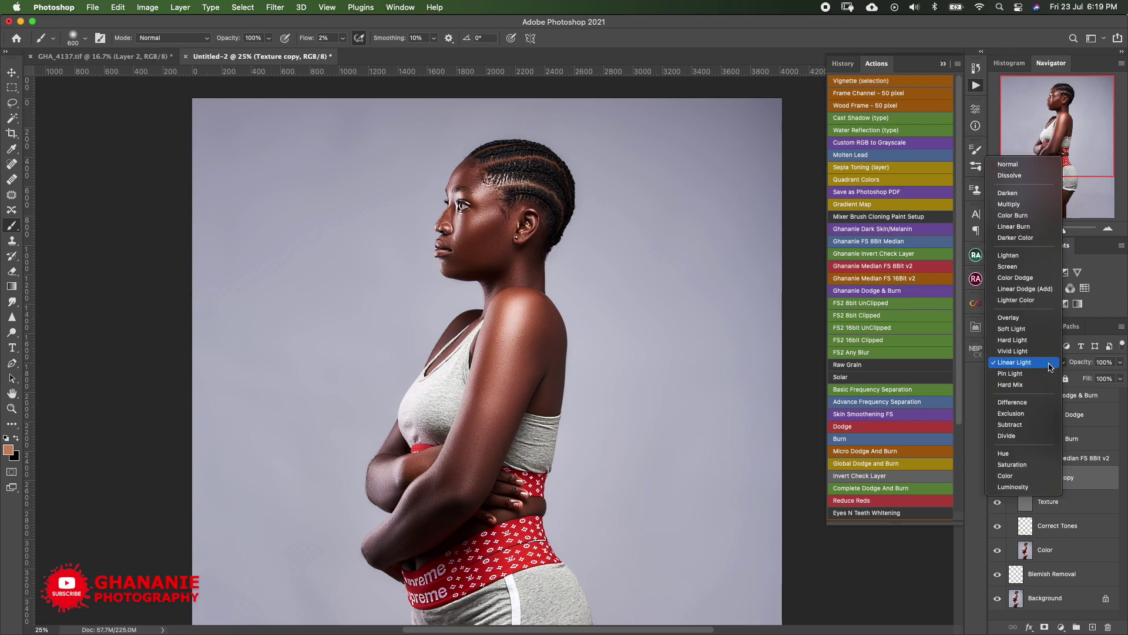
click(1025, 329)
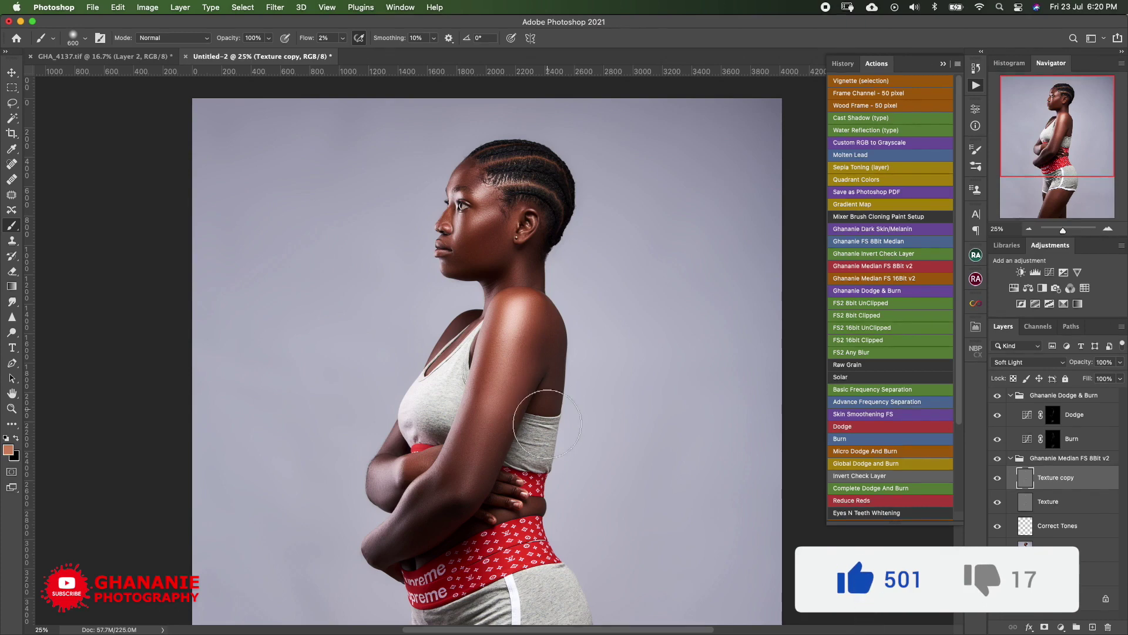
- Select the Ghananie Dodge & Burn group at the top of the Layers panel
scroll(586, 390, down, 3)
scroll(515, 355, up, 1)
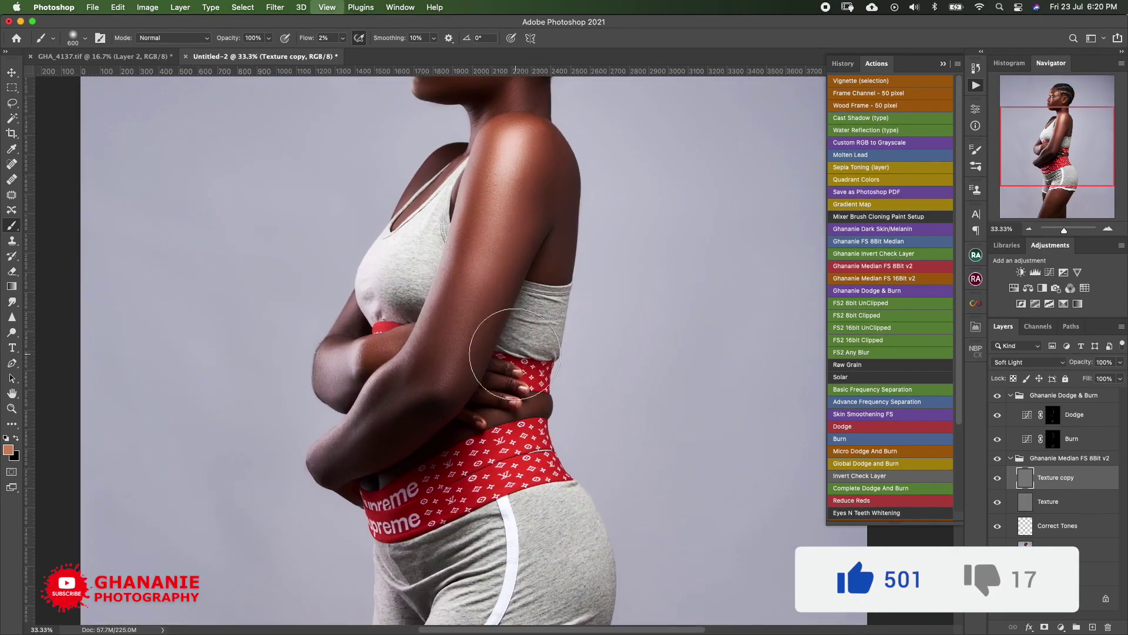
scroll(523, 352, down, 2)
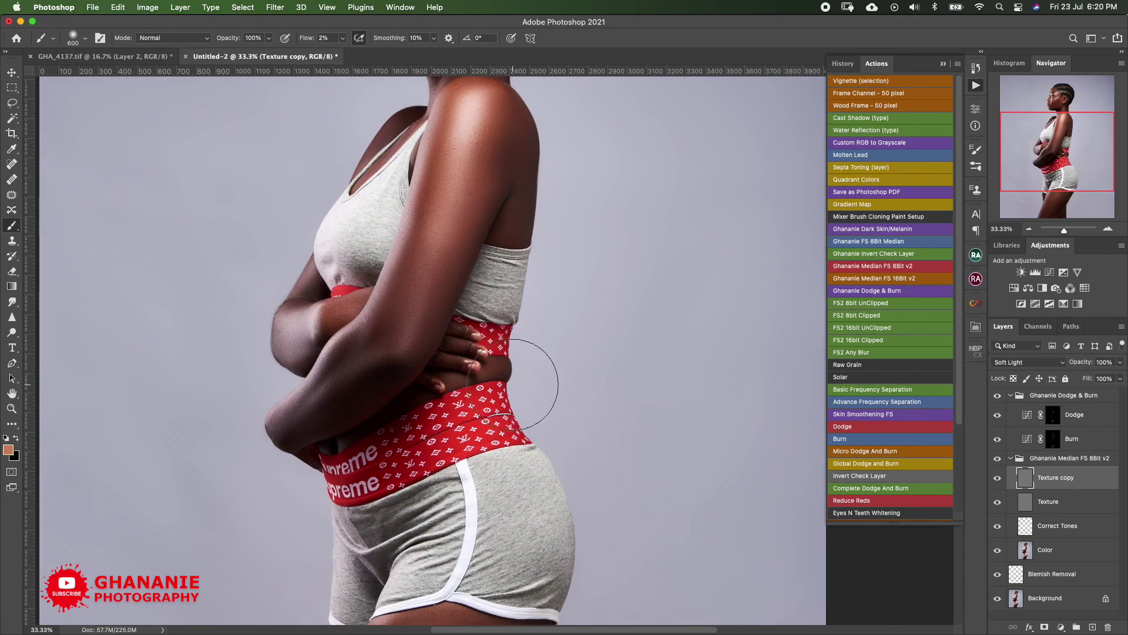
scroll(564, 389, left, 3)
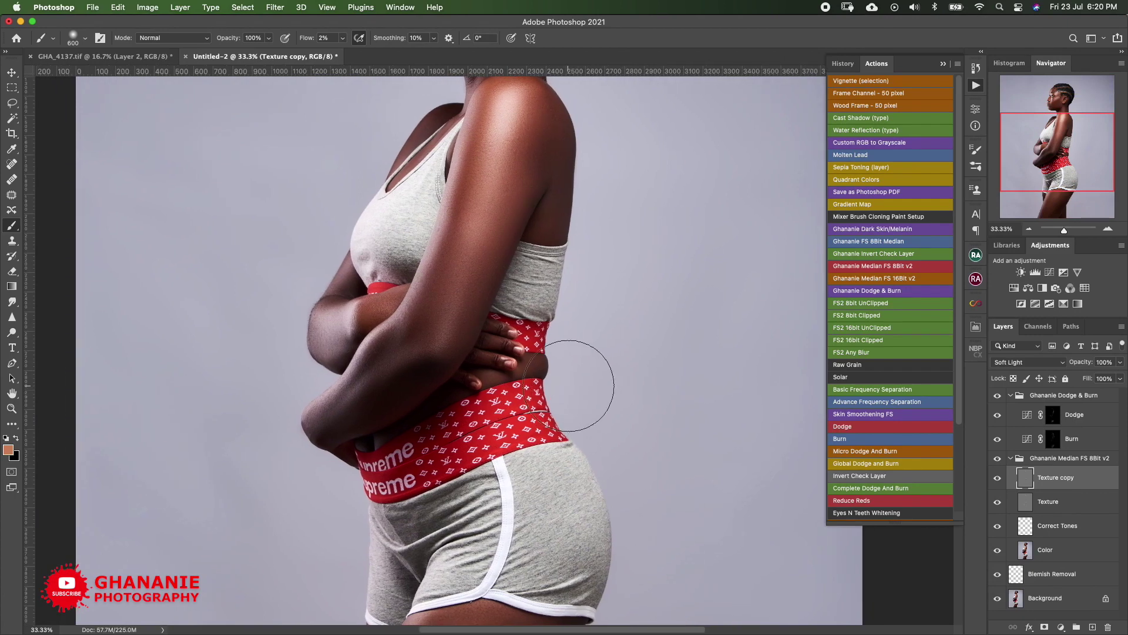
click(1073, 395)
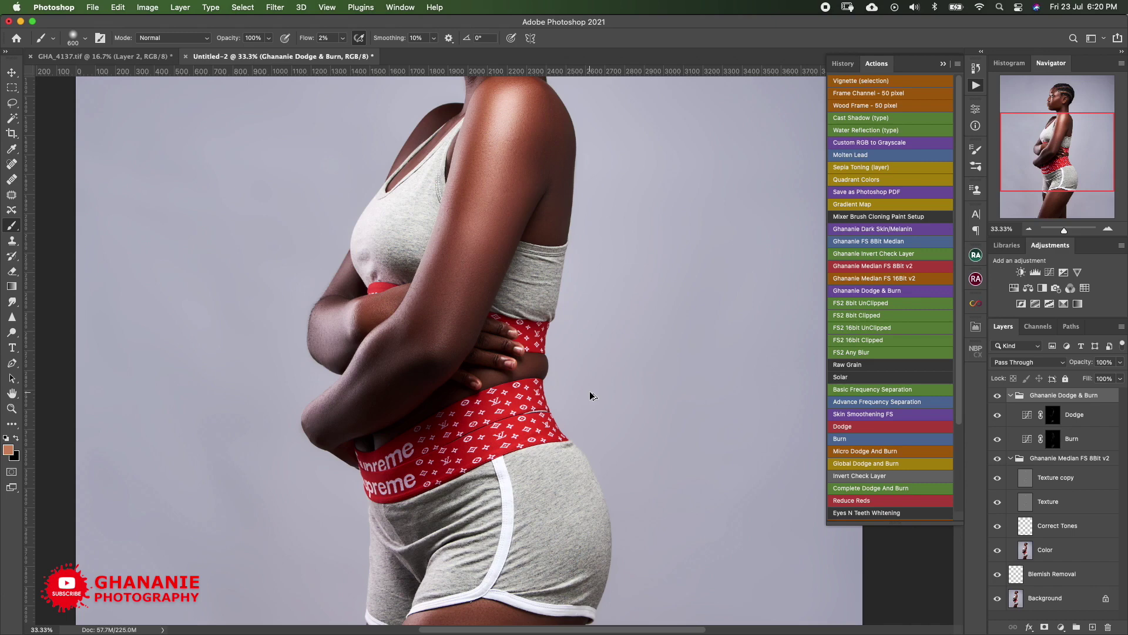
- Stamp visible layers into Layer 1 with Cmd+Opt+Shift+E, then launch Filter > Liquify
key(super+alt+shift+e)
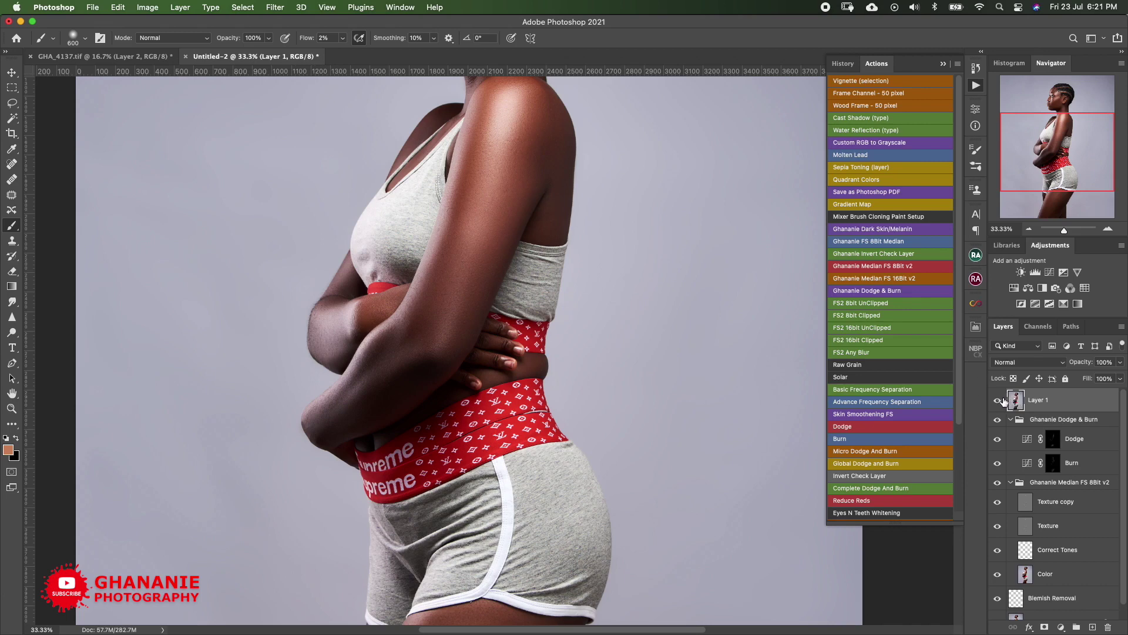
click(275, 7)
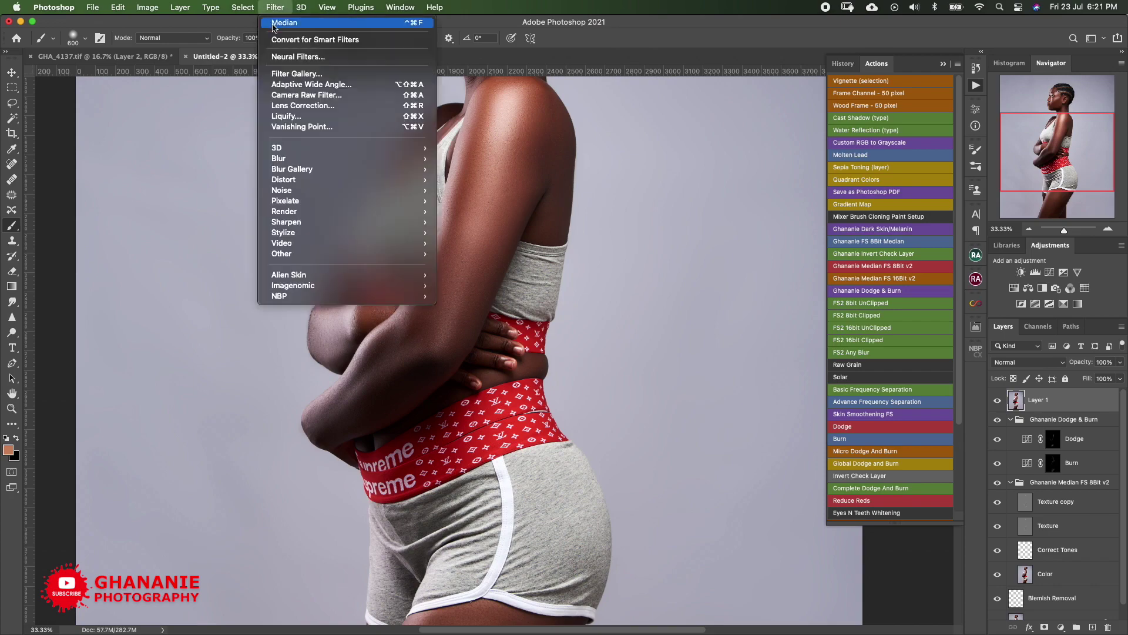
click(322, 116)
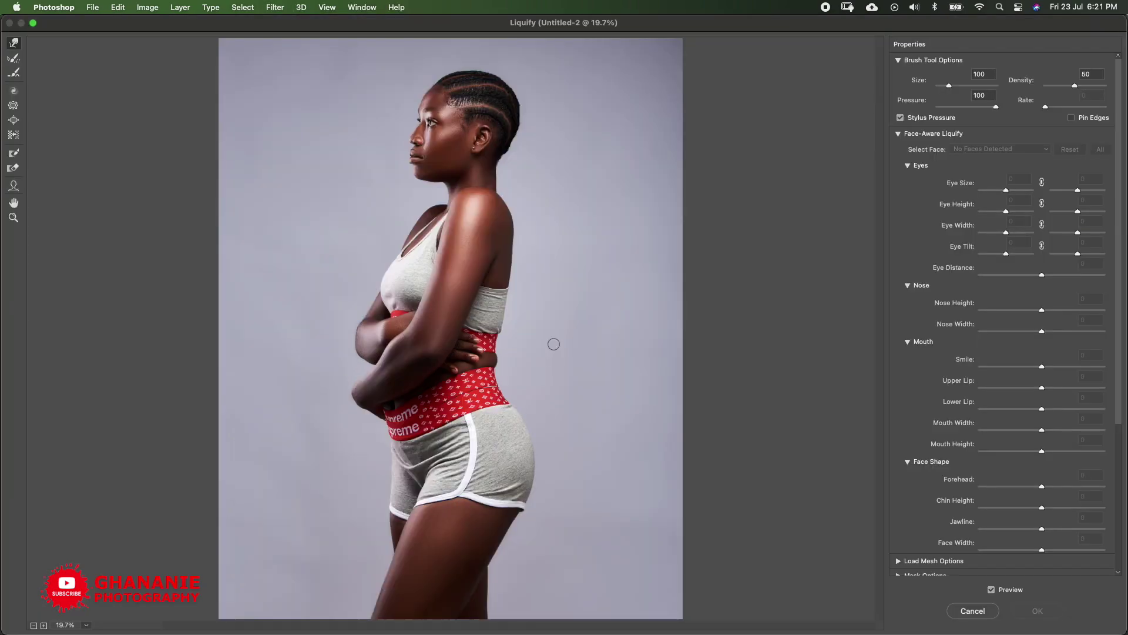
- Zoom in on the torso and push the waist edge inward with the Forward Warp brush
key(super+equal)
key(super+equal)
key(super+equal)
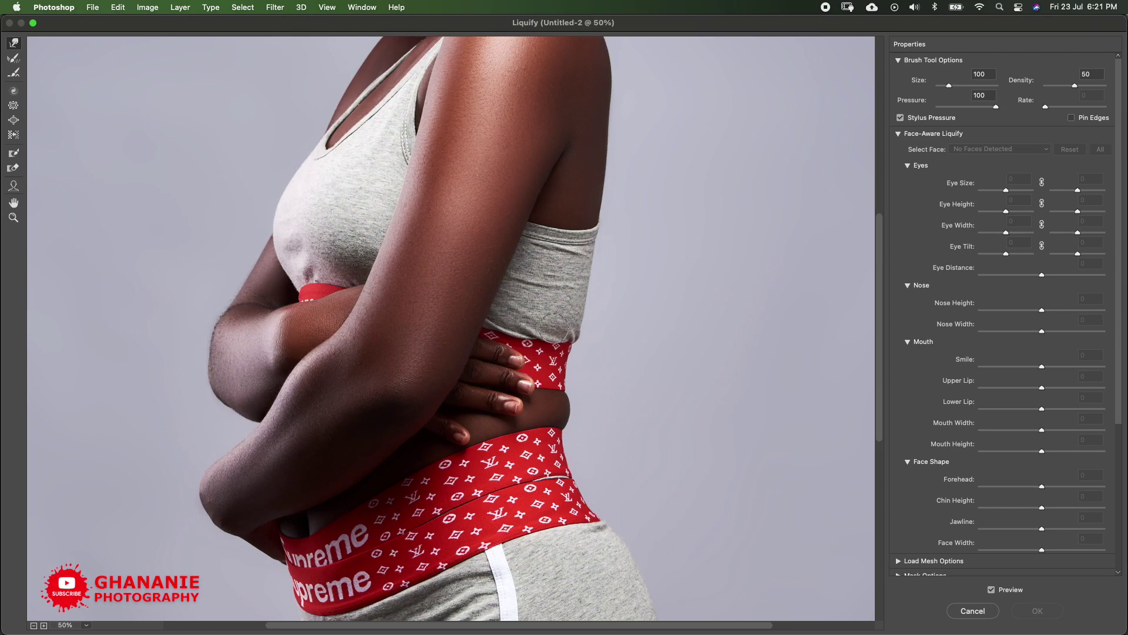
scroll(629, 341, right, 4)
scroll(629, 341, down, 3)
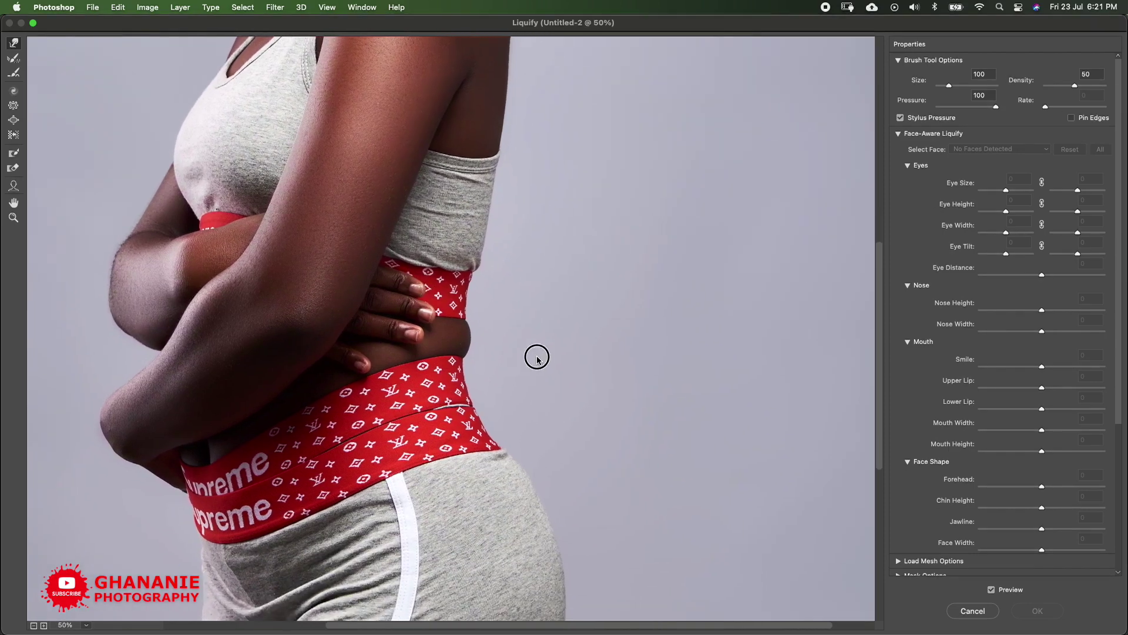
key(bracketright)
key(bracketright)
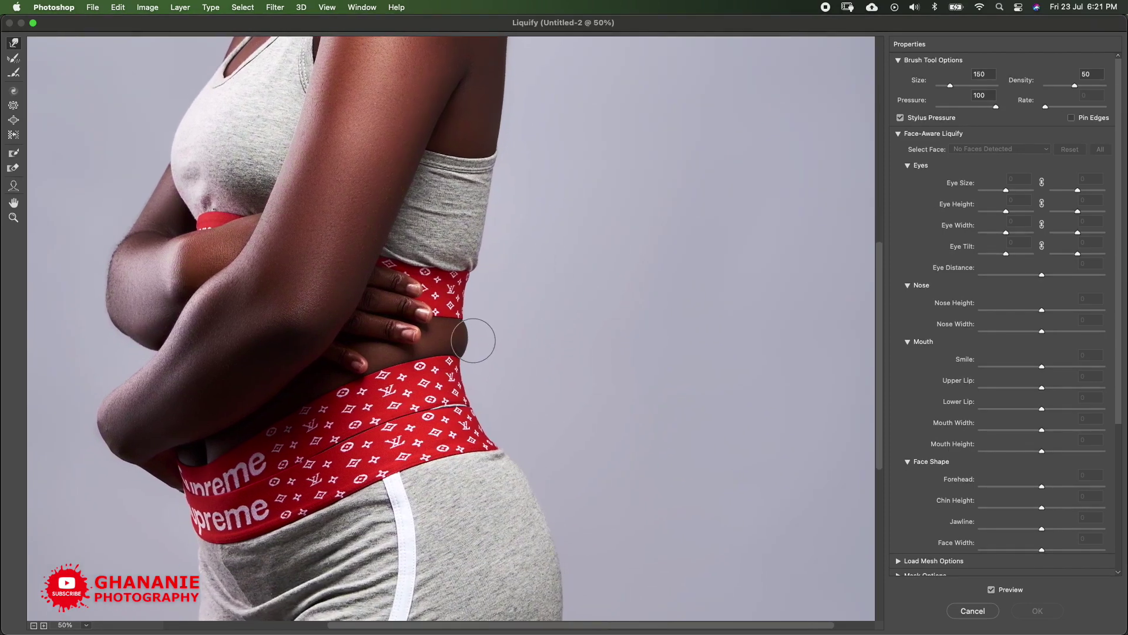
drag(477, 340, 470, 340)
key(bracketleft)
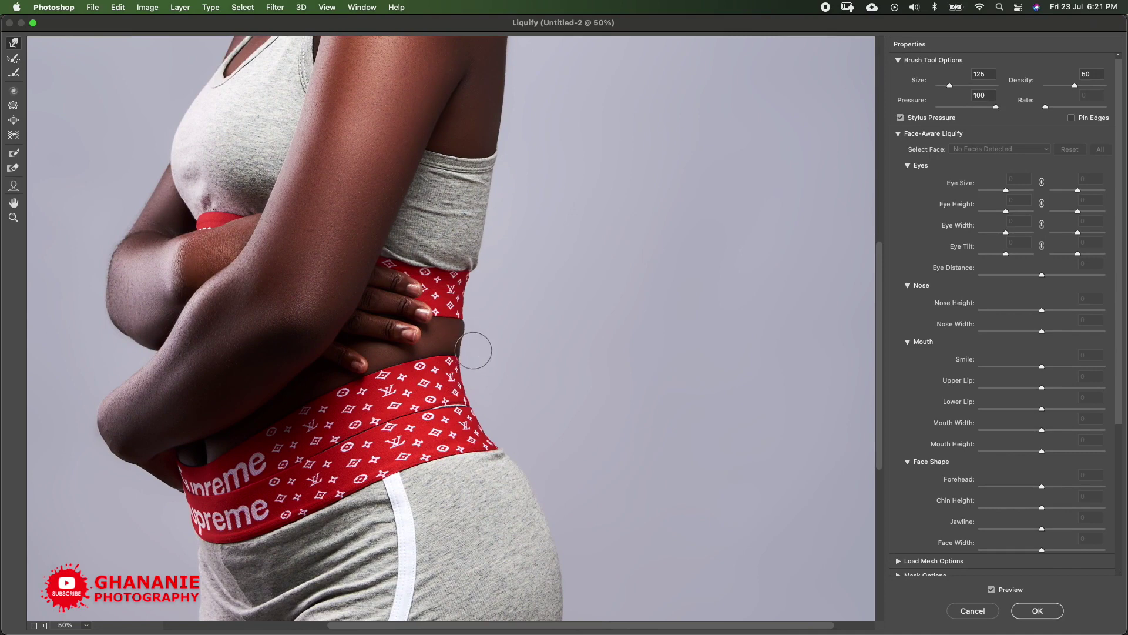
key(bracketleft)
key(bracketleft)
key(bracketright)
- Refine the warp brush size, review the whole figure, and apply the Liquify warp
key(super+minus)
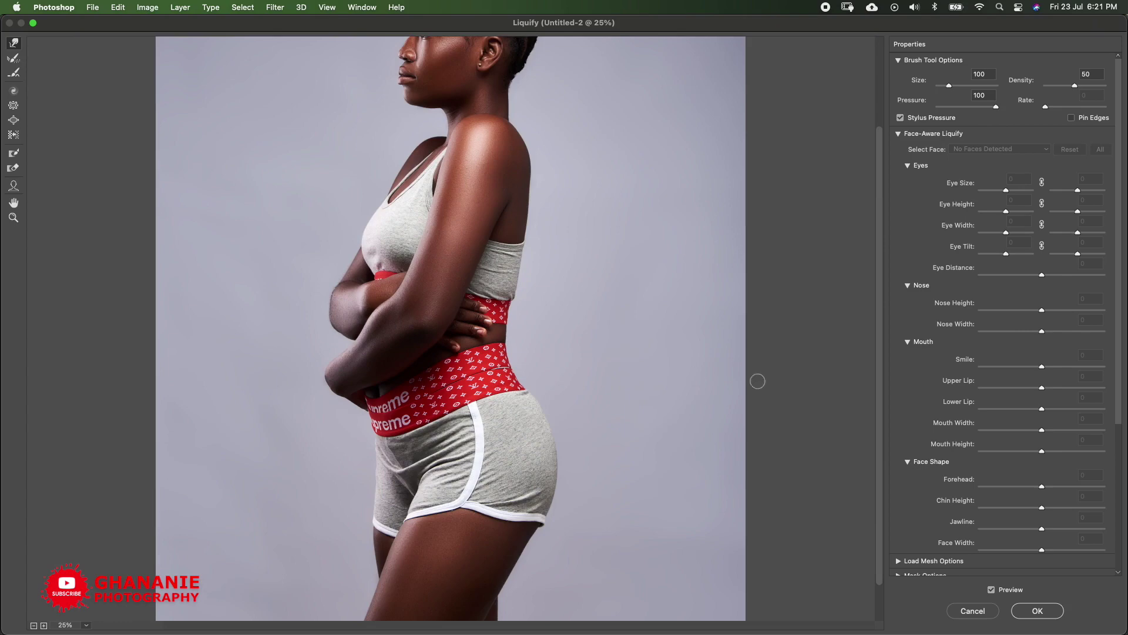
key(super+plus)
key(super+plus)
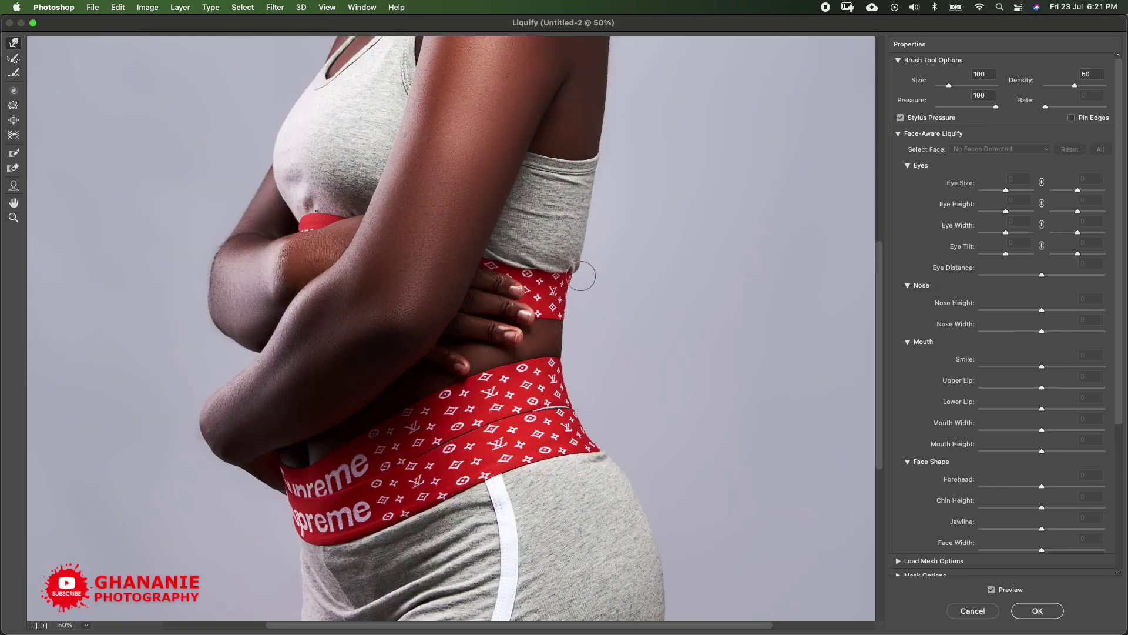
key(bracketright)
key(bracketright)
key(bracketright)
key(bracketleft)
key(bracketleft)
key(bracketright)
key(bracketright)
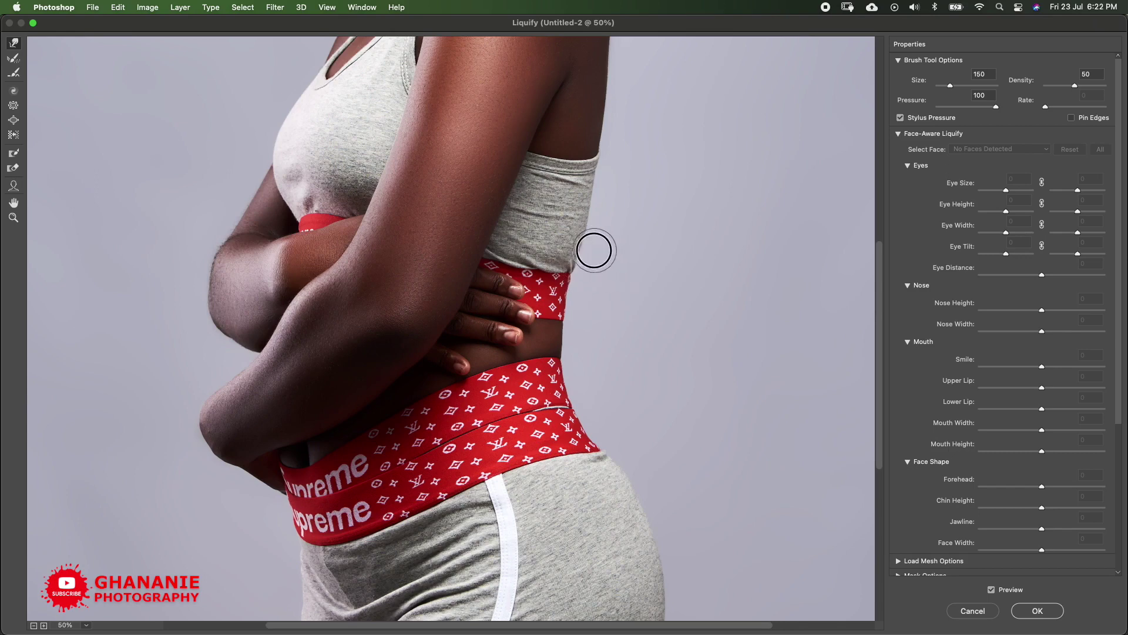
key(super+minus)
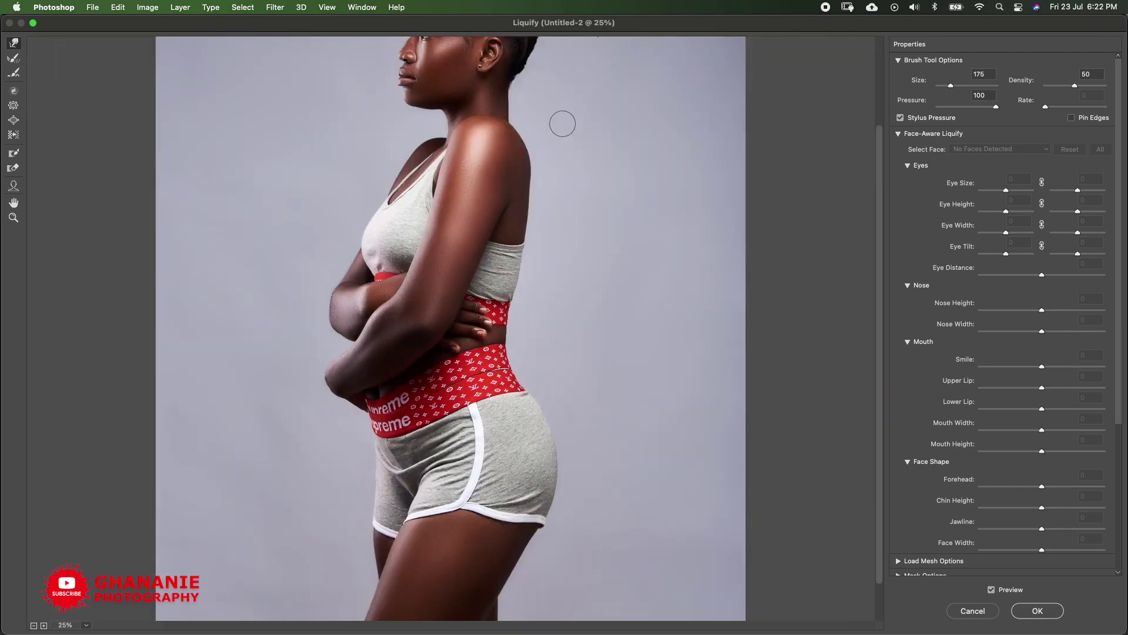
click(1037, 612)
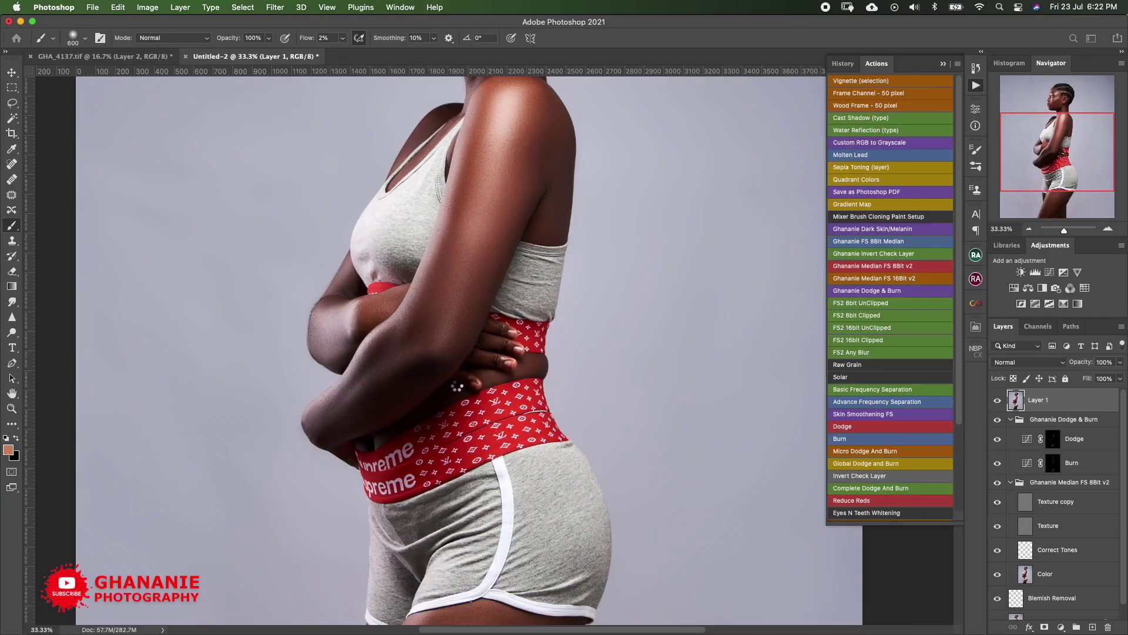
key(super+minus)
key(super+minus)
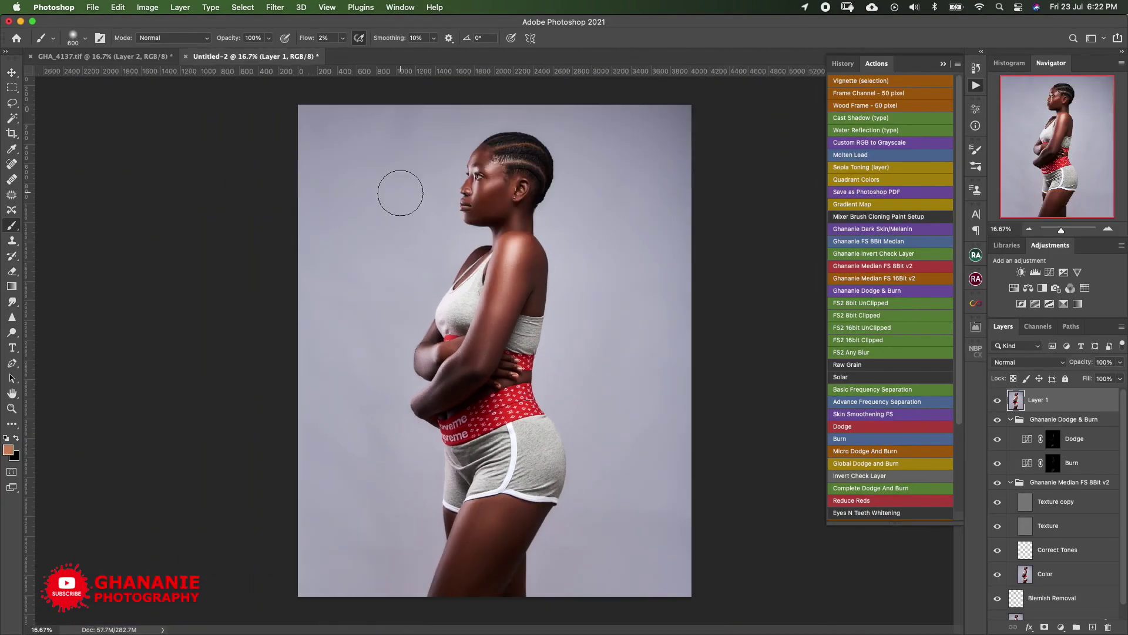
click(998, 402)
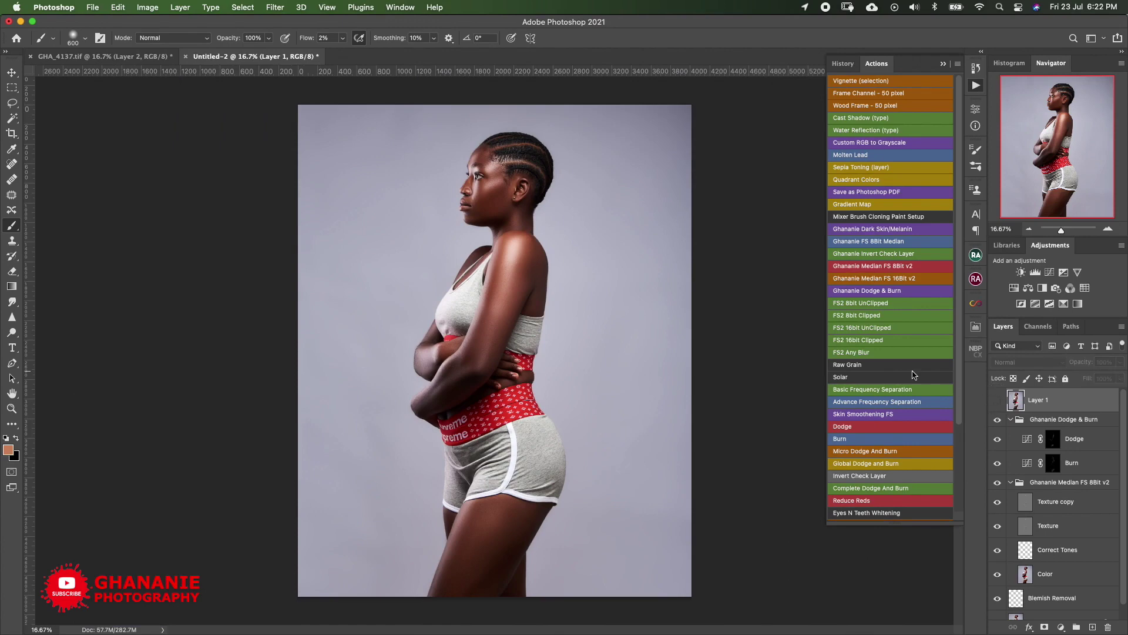
key(super+plus)
key(super+plus)
key(super+plus)
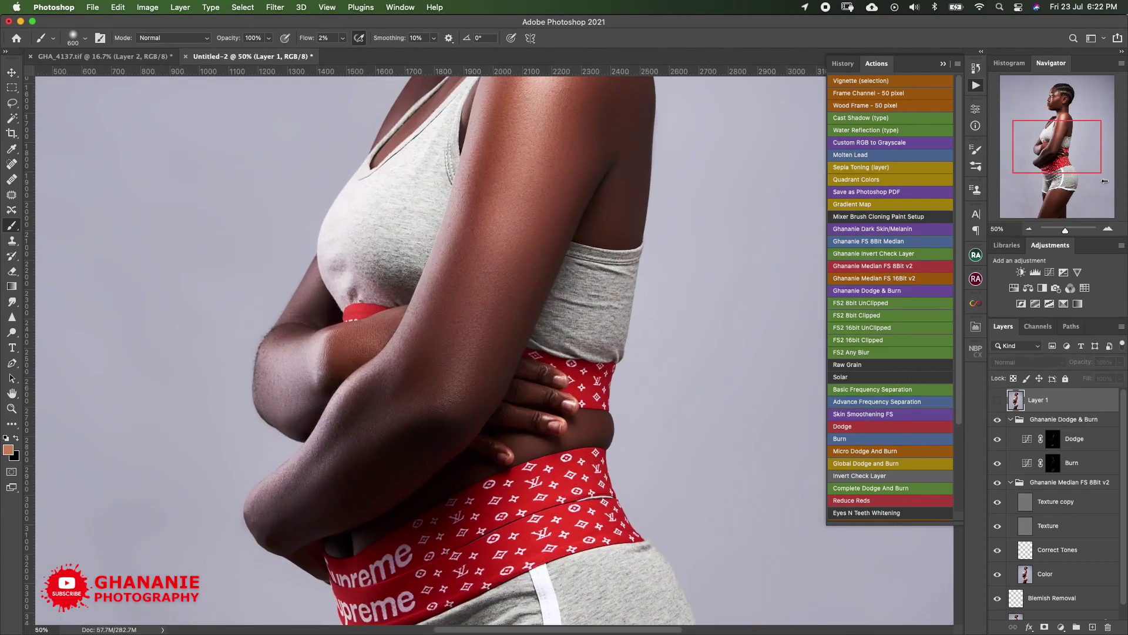
scroll(441, 411, right, 5)
scroll(521, 390, down, 3)
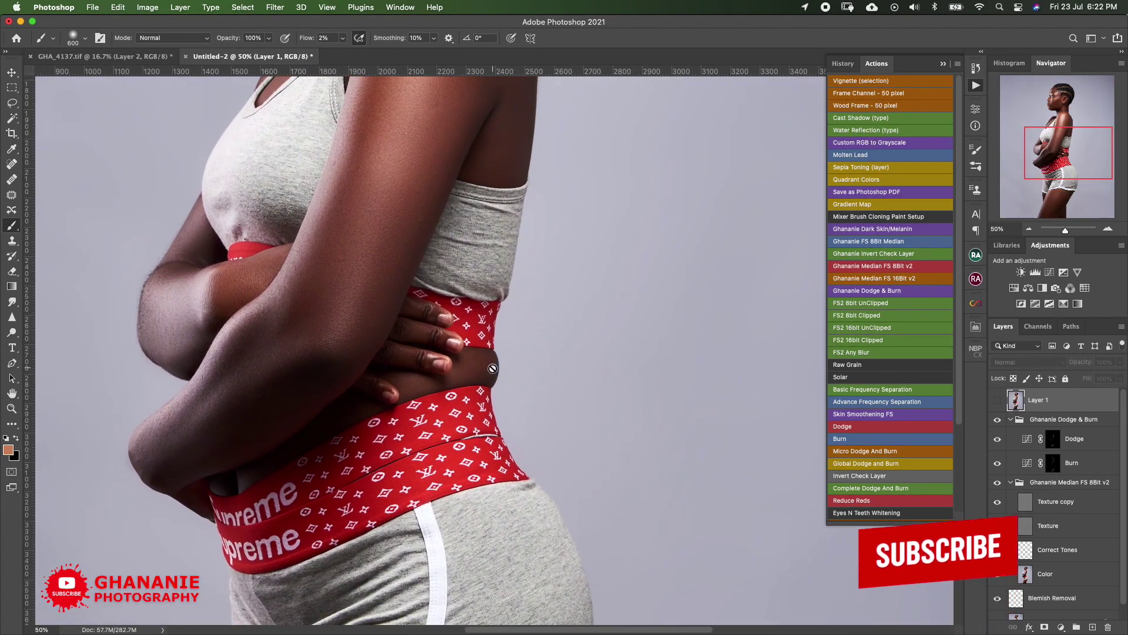
click(996, 400)
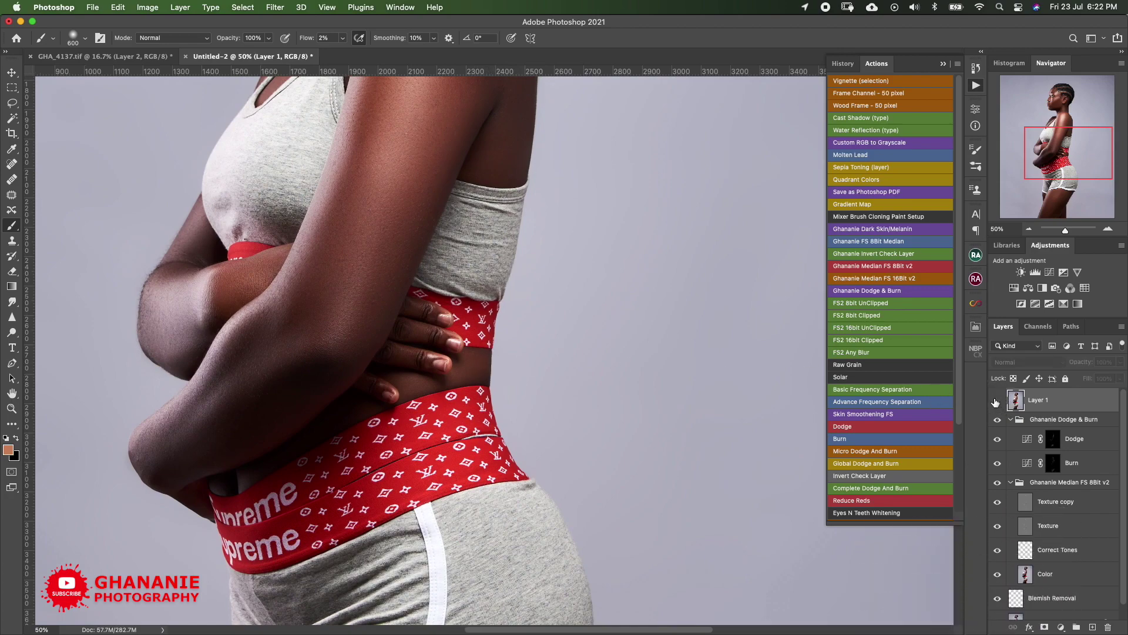
click(996, 401)
click(998, 400)
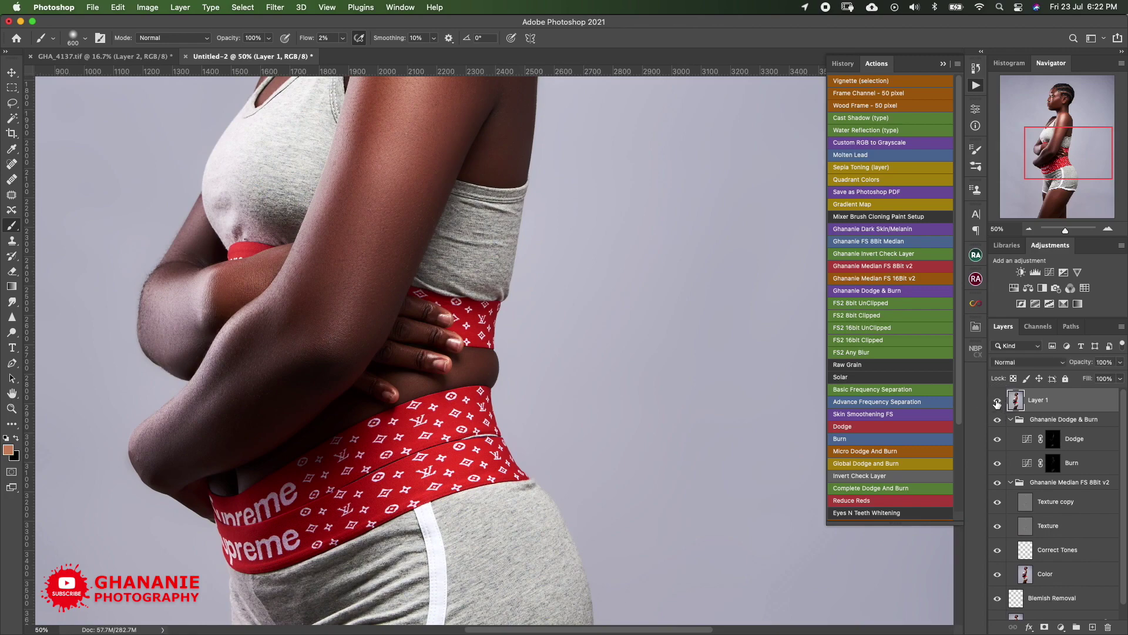
key(super+0)
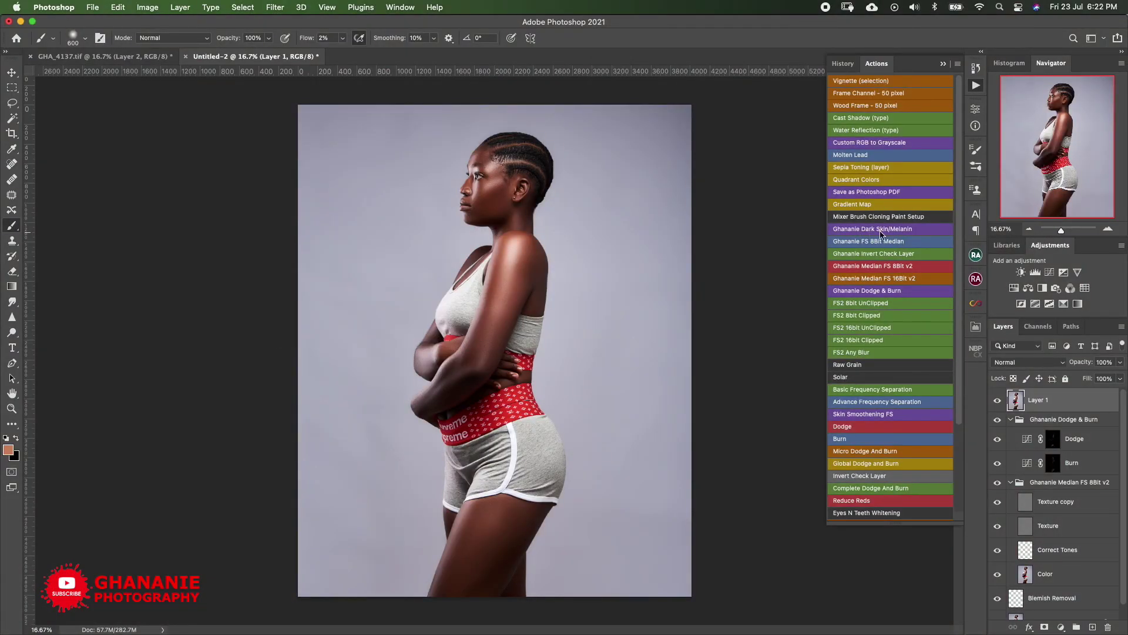
- Play the Ghananie Dark Skin/Melanin action, set its group to 15% opacity, and toggle visibility to compare
click(899, 229)
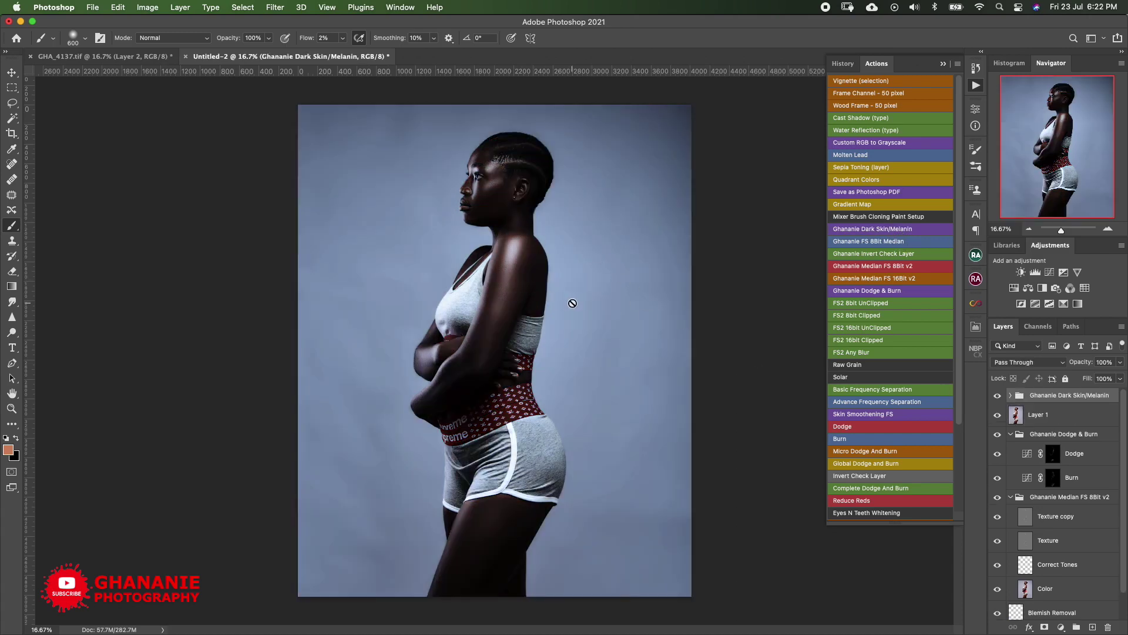
click(1102, 362)
text(15)
key(Return)
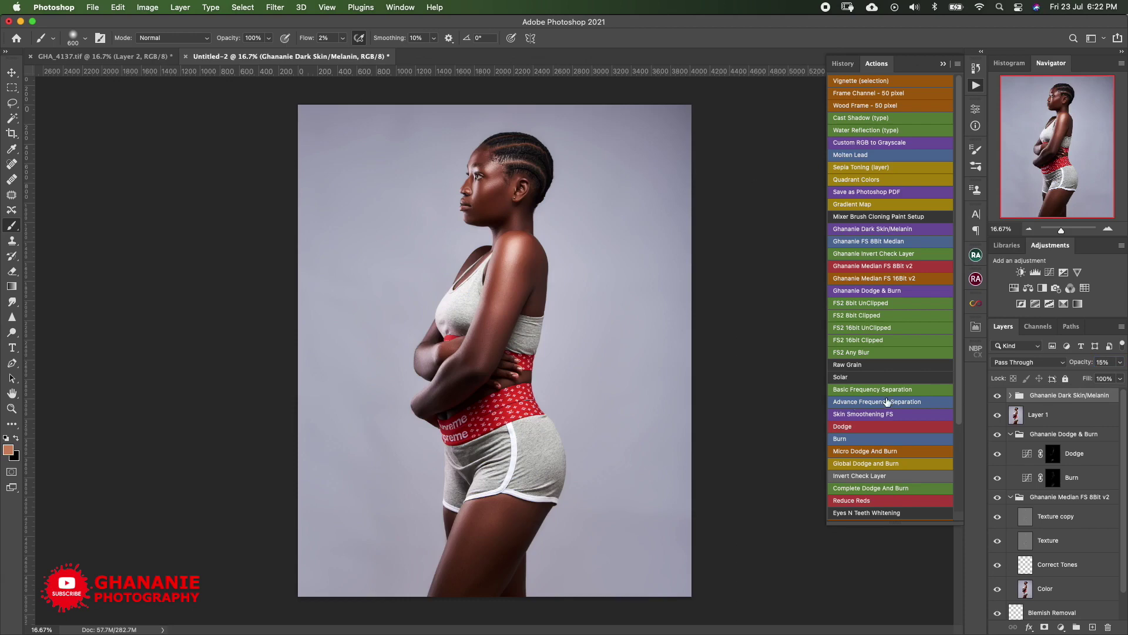
click(998, 397)
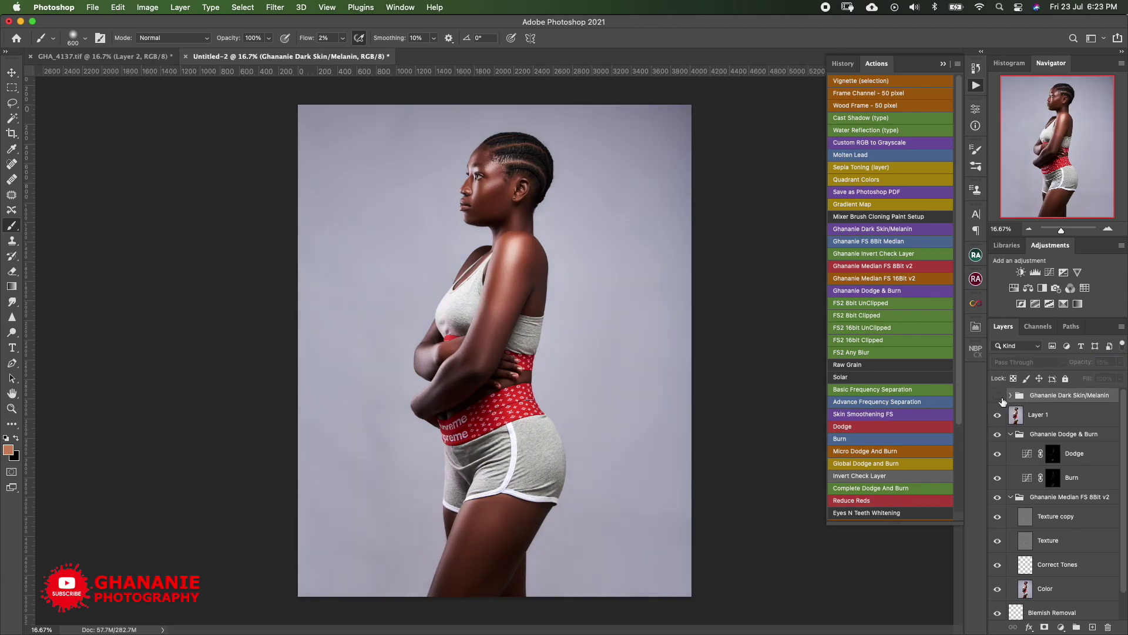
click(998, 397)
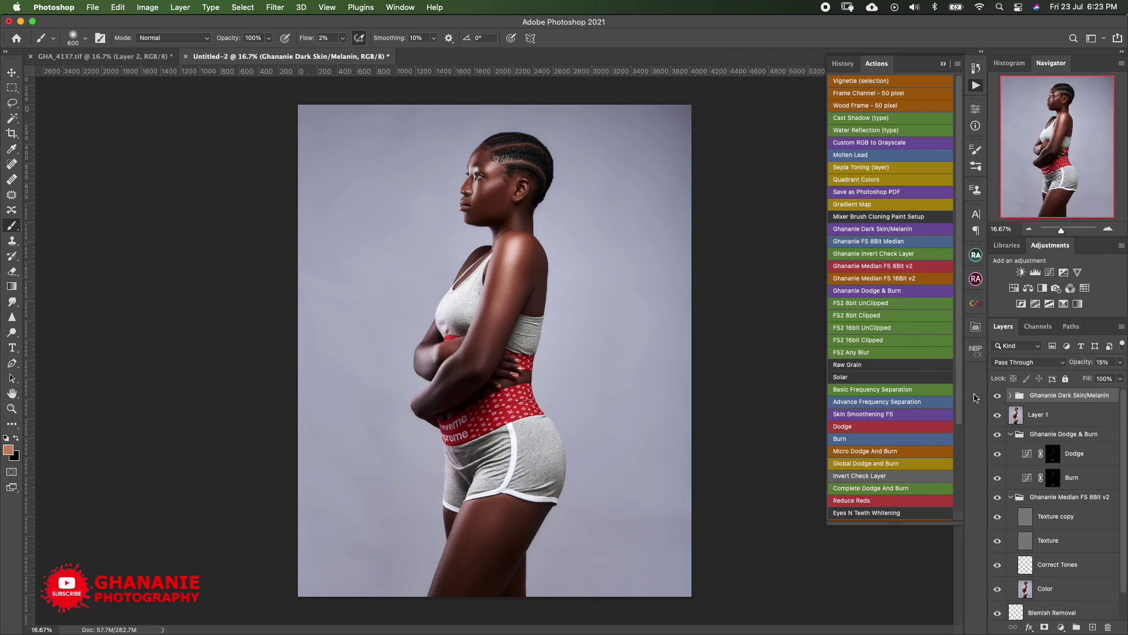
key(super+equal)
key(super+equal)
key(super+equal)
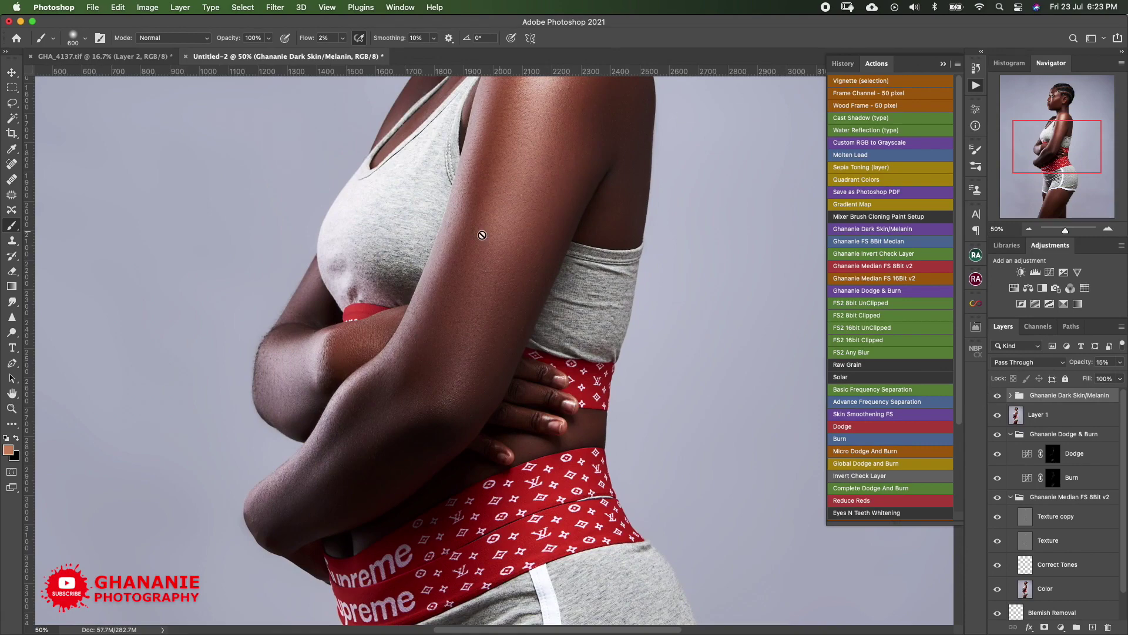
drag(550, 205, 537, 428)
drag(561, 347, 554, 410)
drag(536, 370, 536, 423)
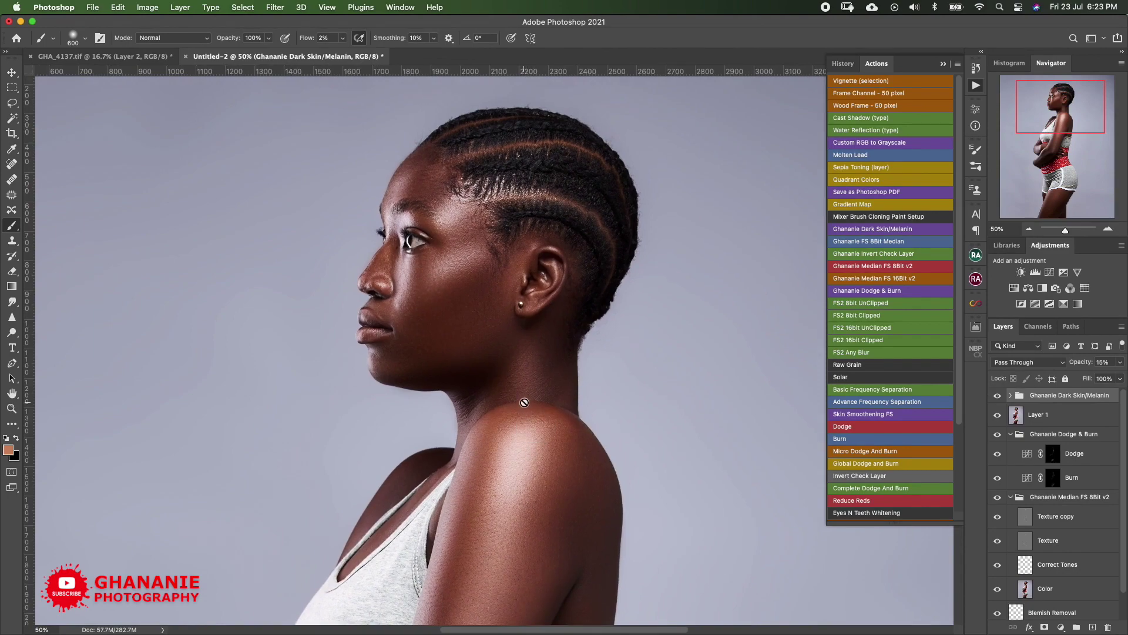
drag(559, 479, 580, 320)
drag(579, 505, 577, 294)
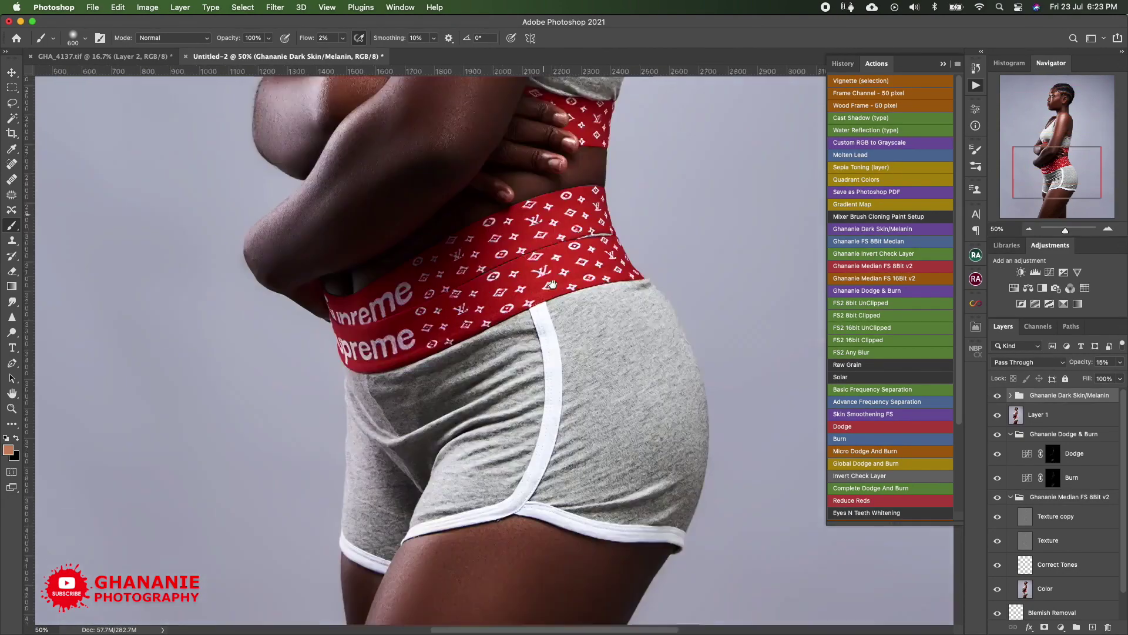
drag(577, 401, 576, 290)
drag(552, 520, 548, 346)
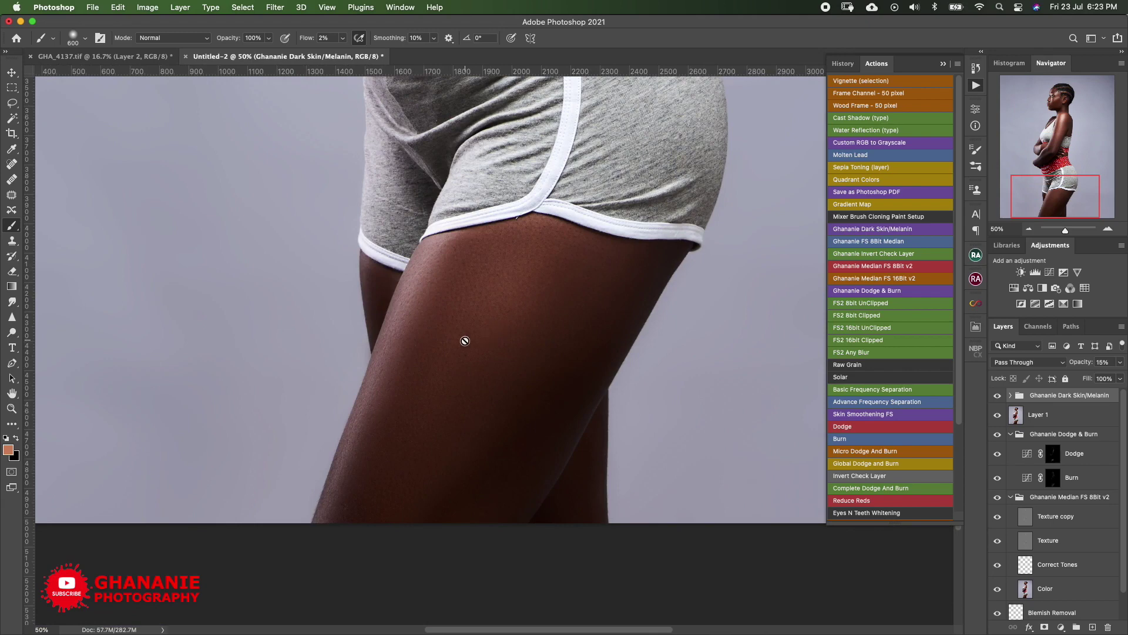
scroll(488, 341, down, 3)
scroll(465, 341, down, 1)
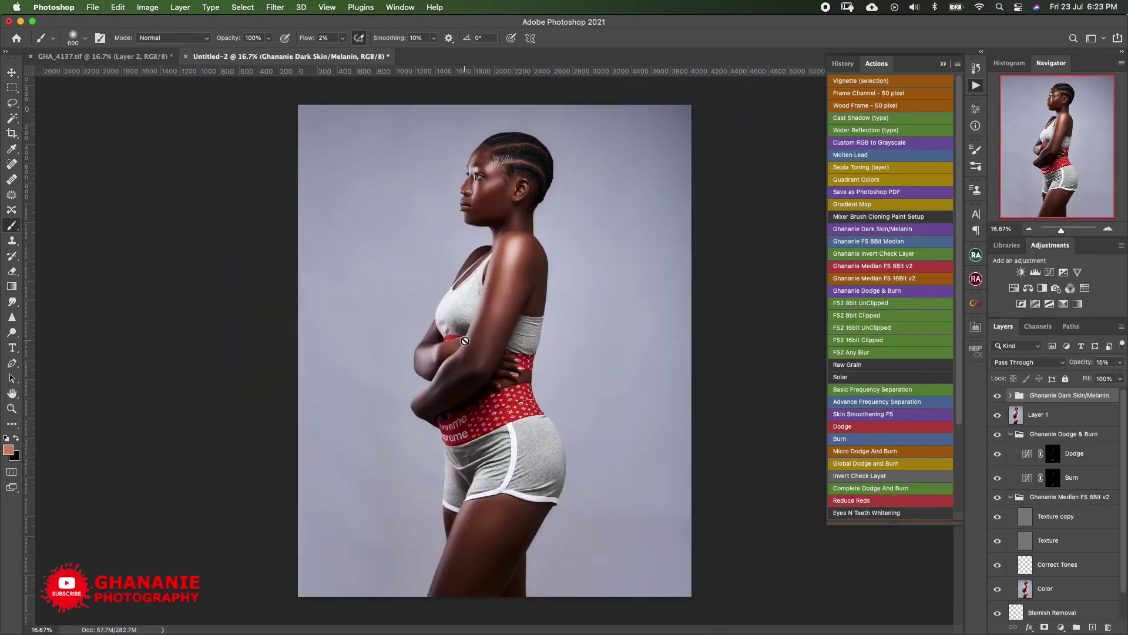